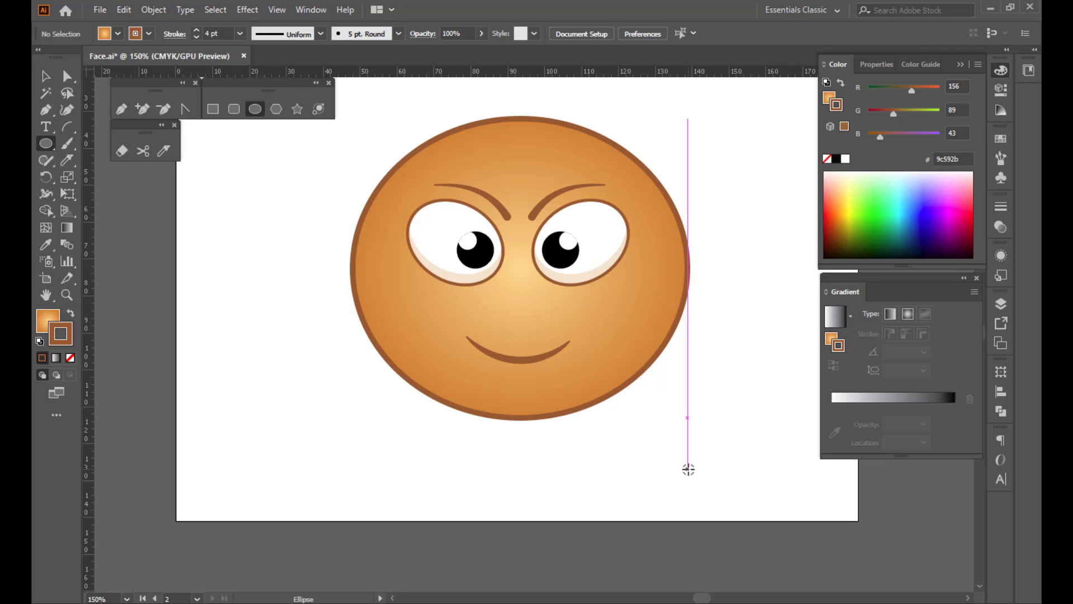
pyautogui.scroll(2, 559, 190)
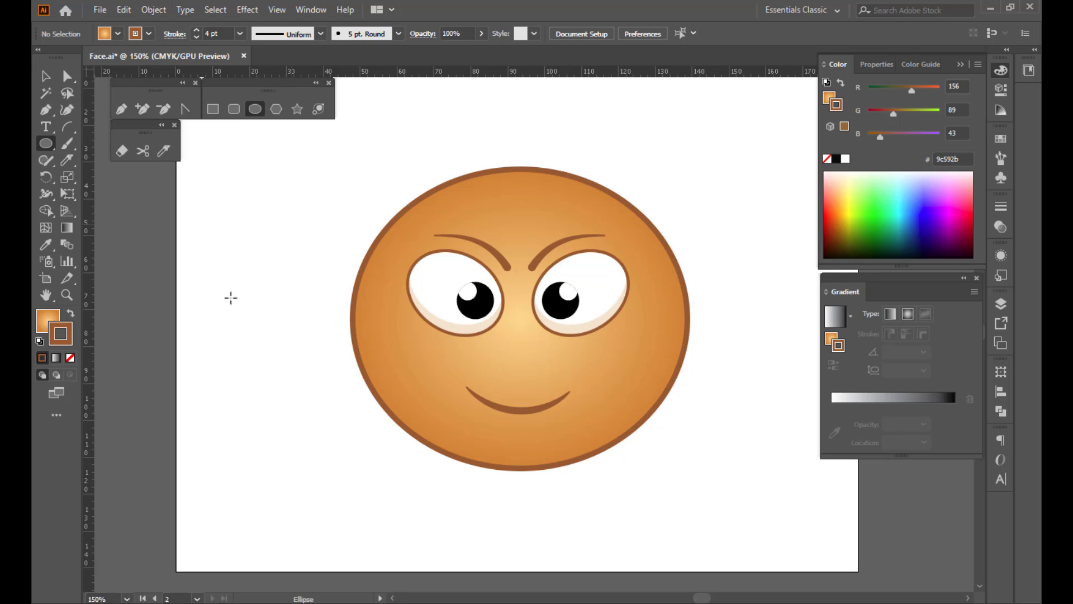
pyautogui.moveTo(783, 602)
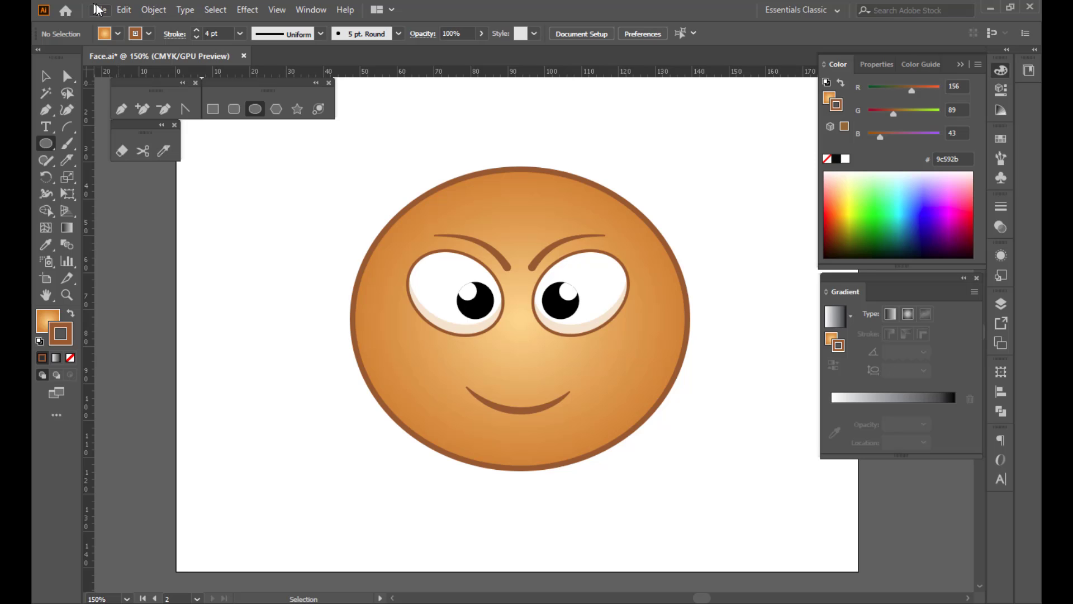
# Step: Create a new 1920 x 1080 px document in RGB Color with raster effects set to High (300 ppi)
pyautogui.click(101, 9)
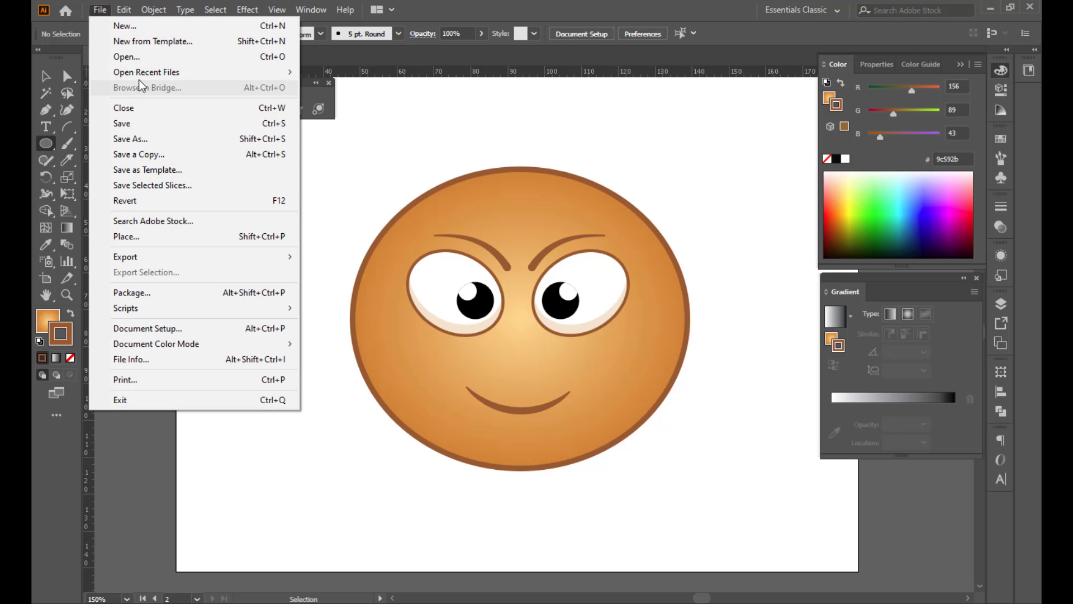
pyautogui.click(132, 25)
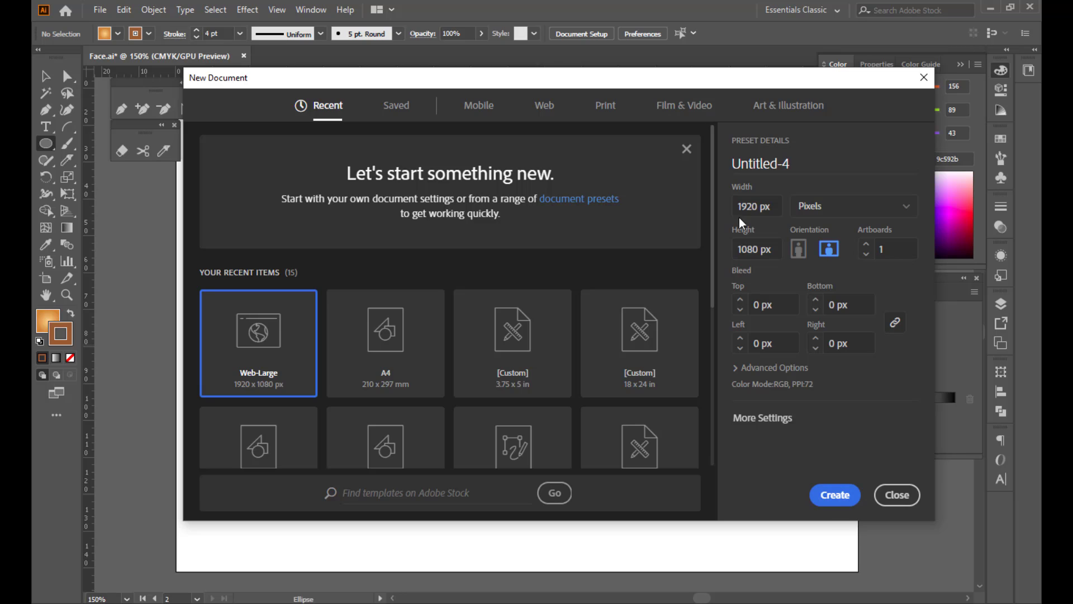
pyautogui.click(764, 208)
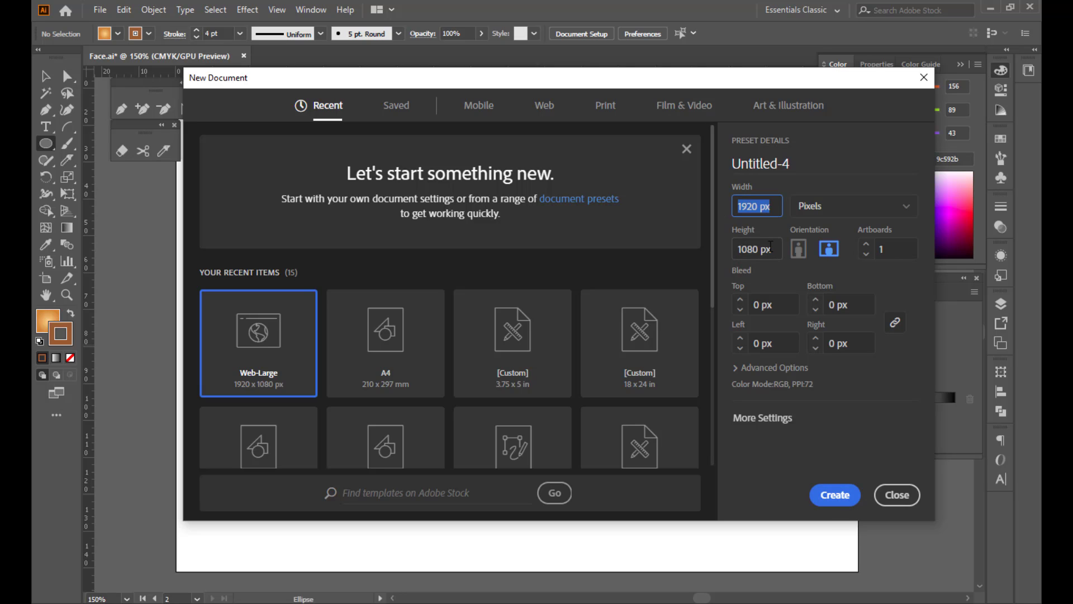
pyautogui.click(770, 247)
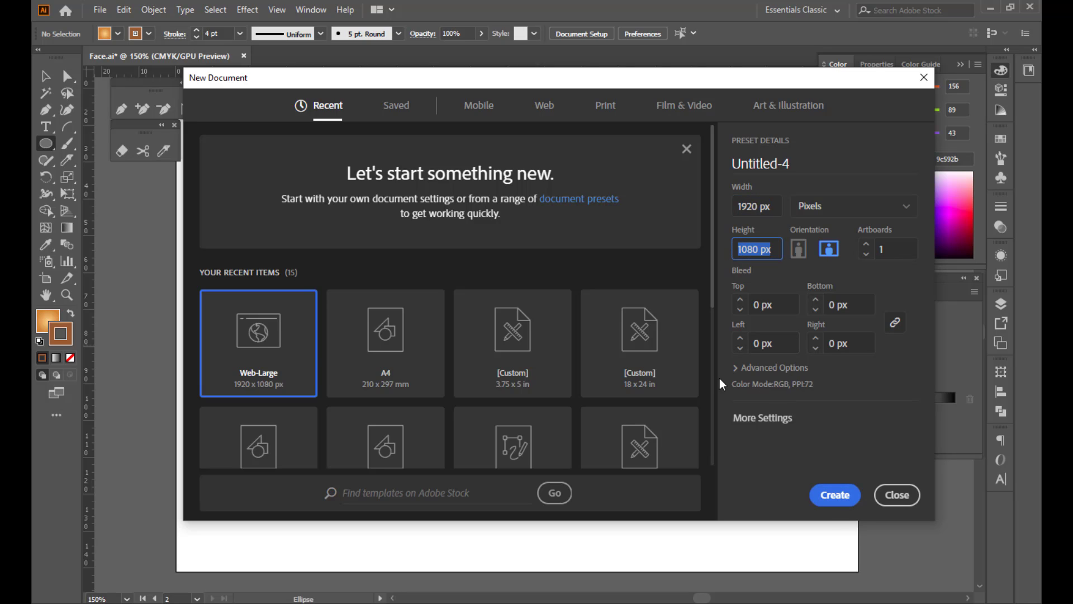
pyautogui.click(737, 368)
pyautogui.scroll(-1, 735, 370)
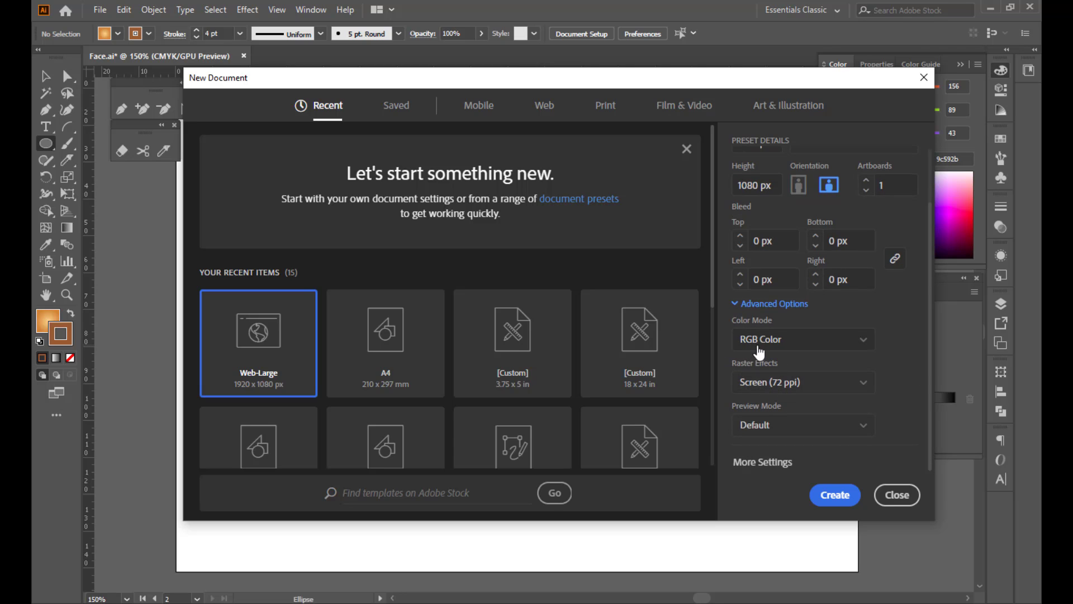
pyautogui.click(788, 386)
pyautogui.click(798, 412)
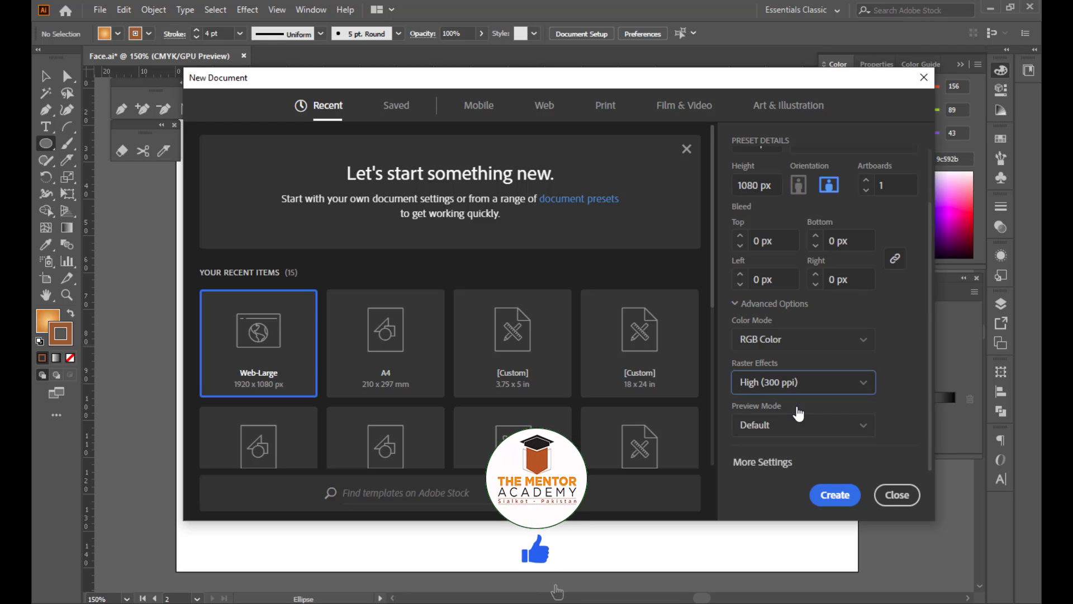
pyautogui.click(825, 487)
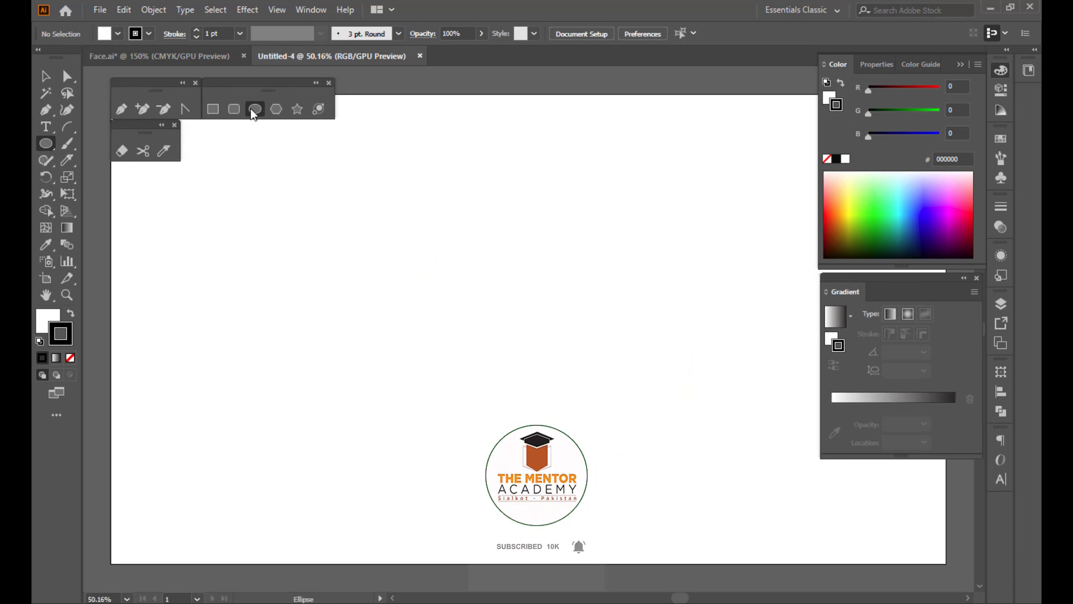
# Step: Line up the floating pen, shape and eraser tool strips in one row above the artboard
pyautogui.moveTo(242, 84); pyautogui.dragTo(298, 83)
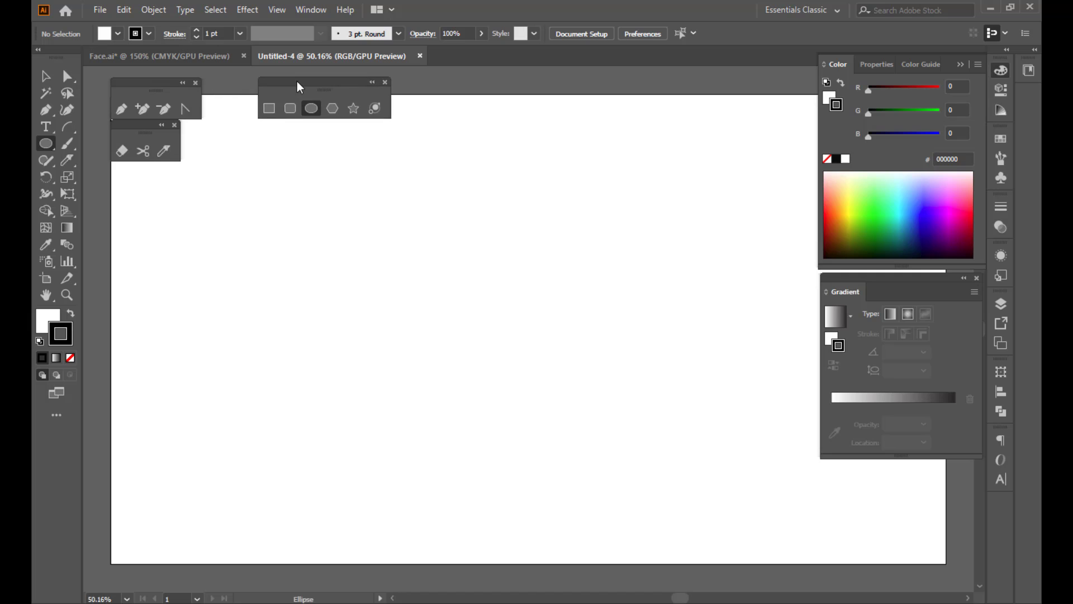
pyautogui.moveTo(149, 85); pyautogui.dragTo(174, 73)
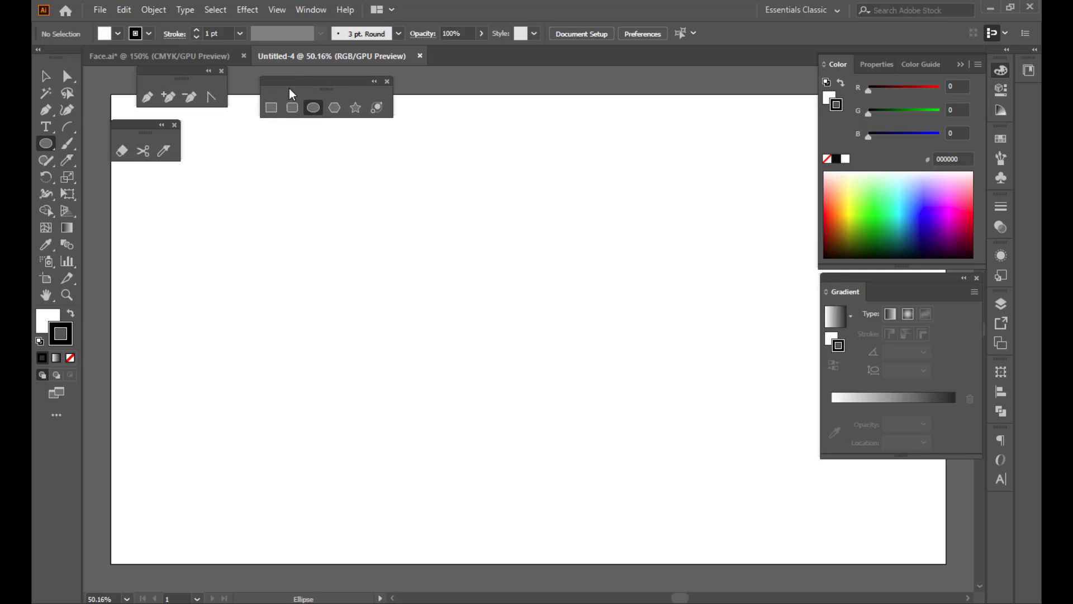
pyautogui.moveTo(290, 89); pyautogui.dragTo(260, 75)
pyautogui.moveTo(141, 126)
pyautogui.mouseDown()
pyautogui.moveTo(280, 122)
pyautogui.moveTo(388, 78)
pyautogui.mouseUp()
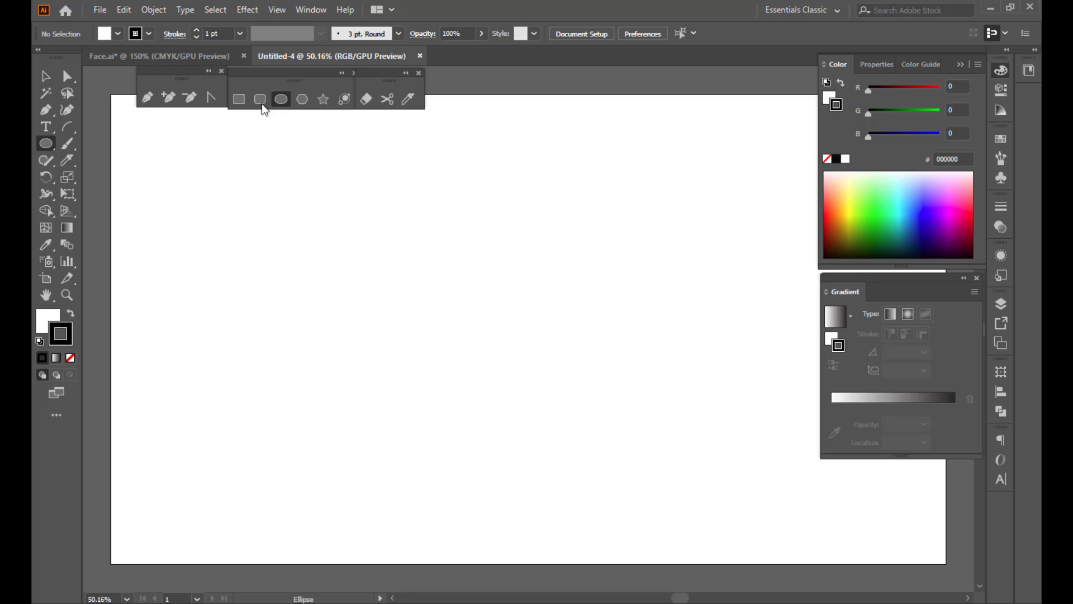
# Step: Detach the shape tools as a floating strip, place it between the pen and eraser strips, and close it
pyautogui.click(52, 150)
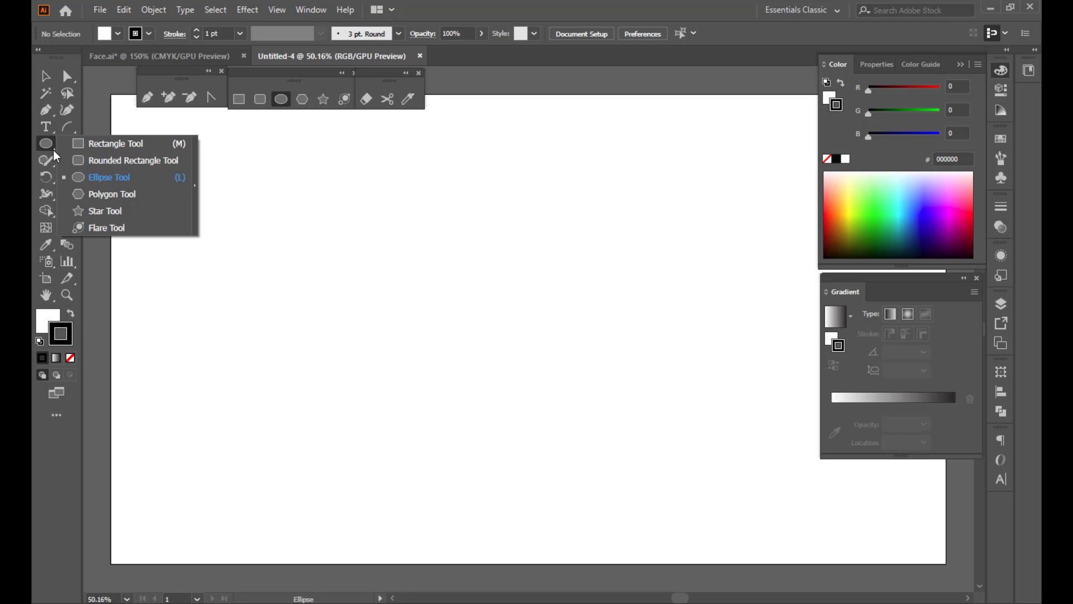
pyautogui.click(196, 187)
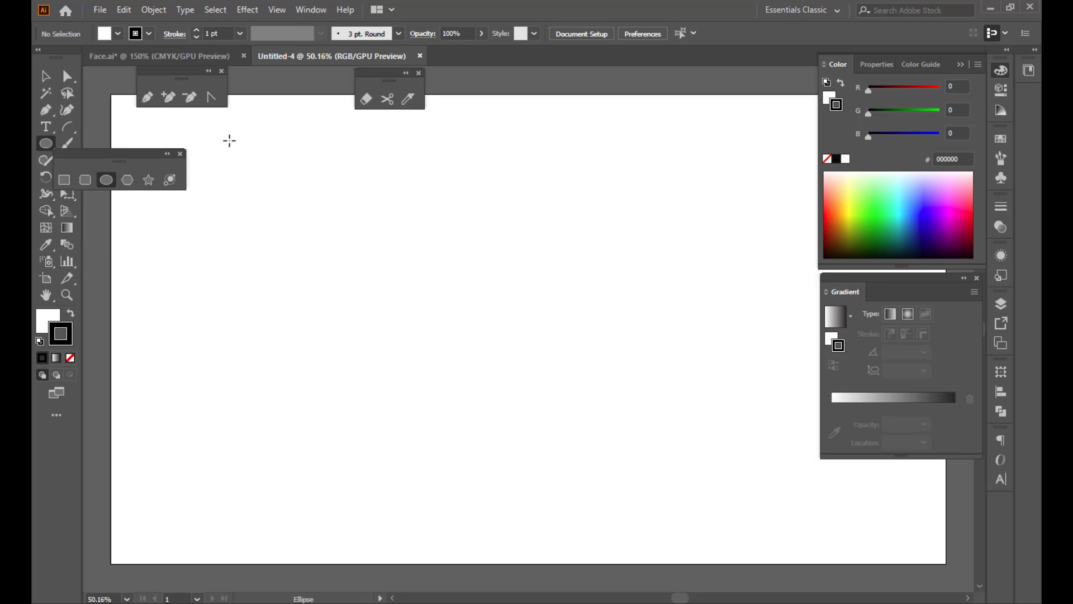
pyautogui.moveTo(122, 155); pyautogui.dragTo(287, 82)
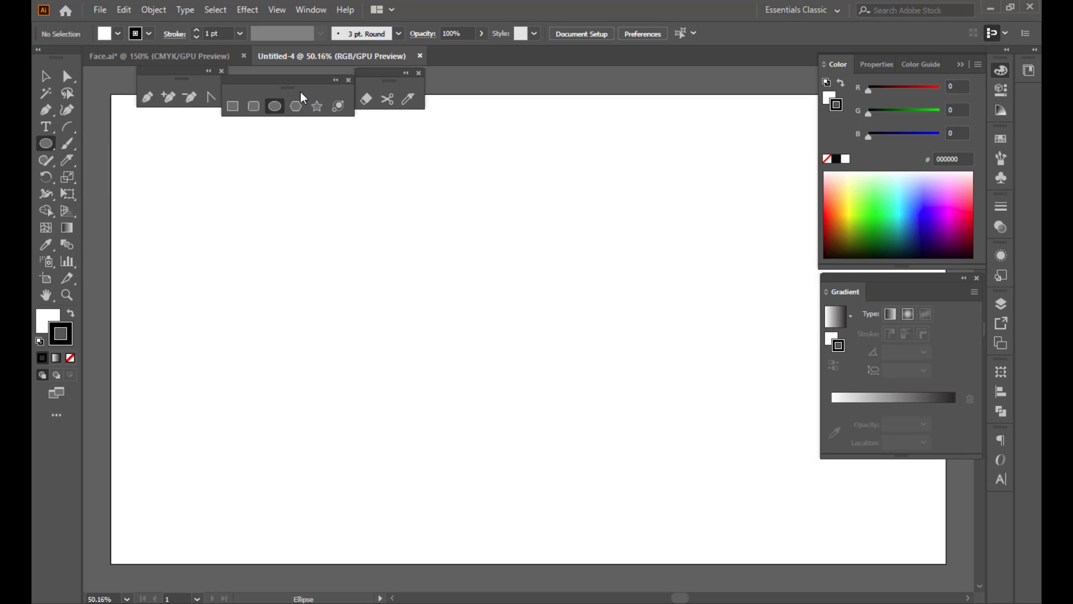
pyautogui.click(348, 79)
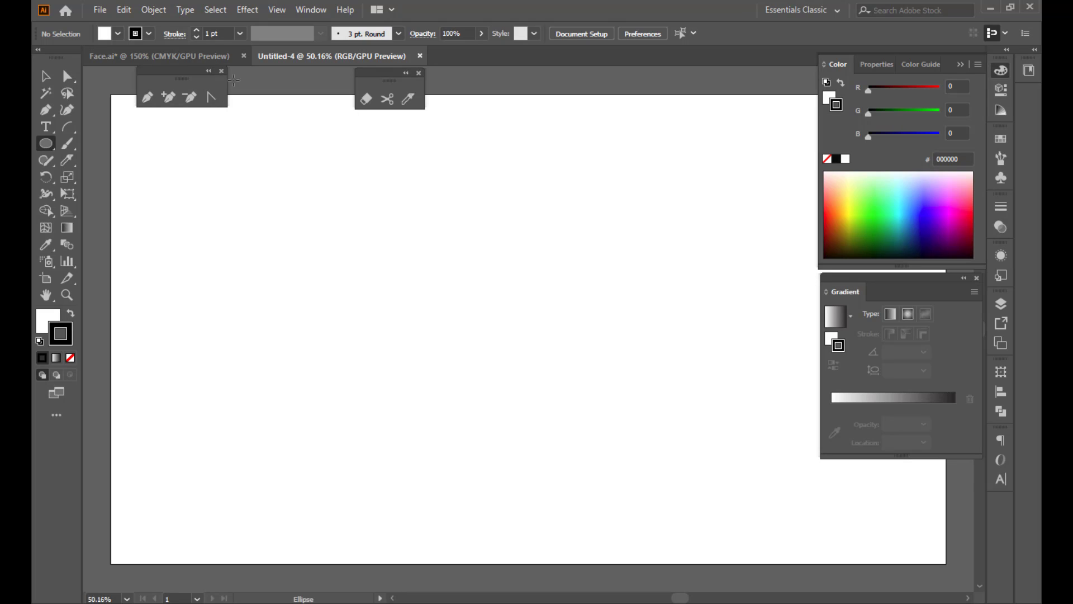
# Step: Tear off the shape tool group into a floating strip and dock it between the pen and eraser strips
pyautogui.click(54, 150)
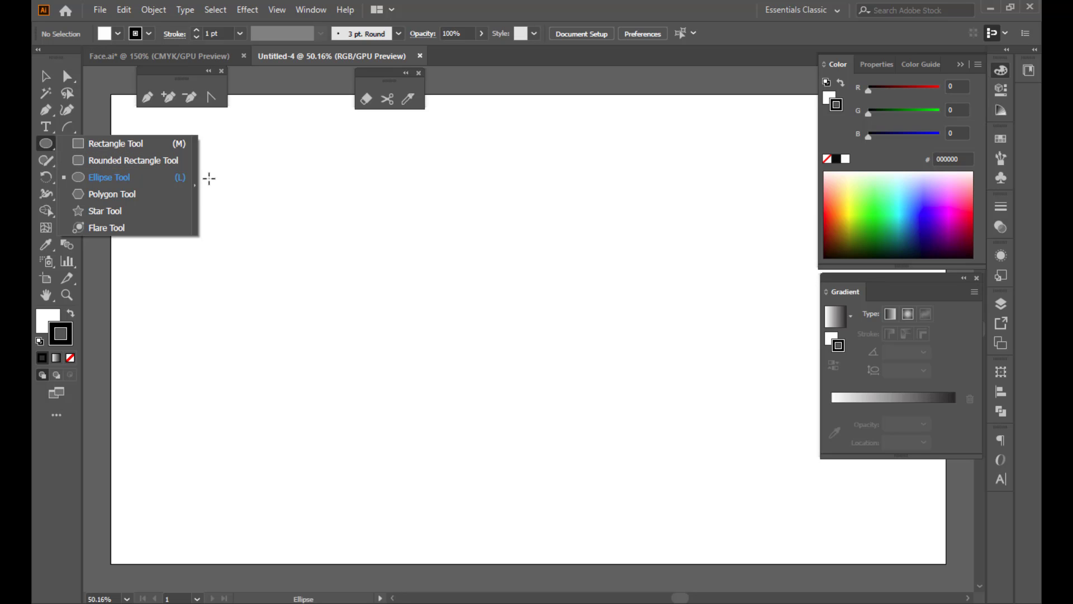
pyautogui.click(195, 193)
pyautogui.moveTo(103, 153); pyautogui.dragTo(278, 75)
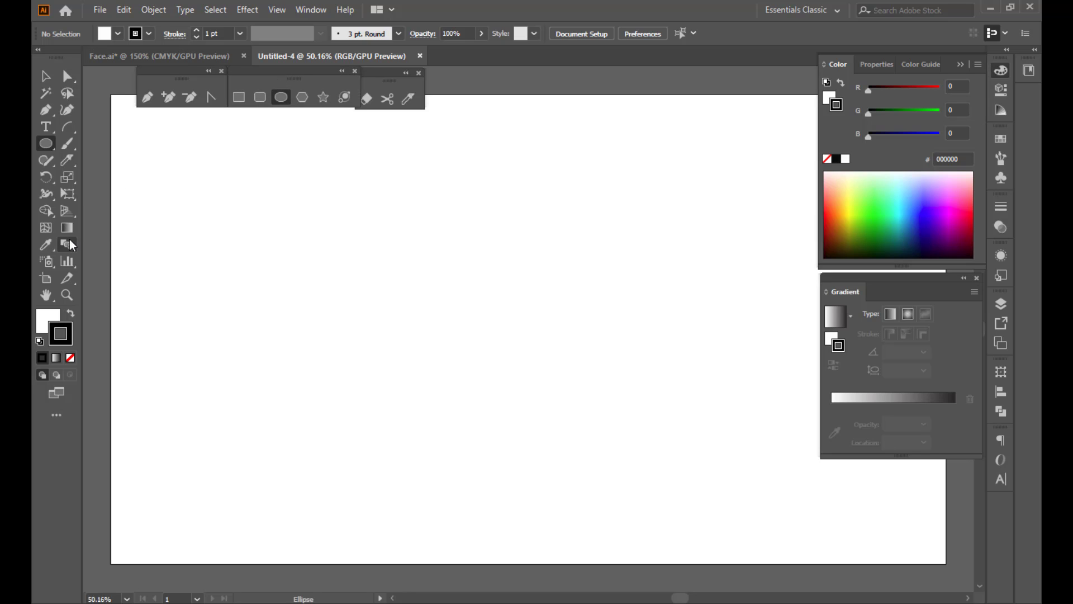
# Step: Detach the Width tool group as a floating strip, move it beside the eraser strip, and close it
pyautogui.click(49, 199)
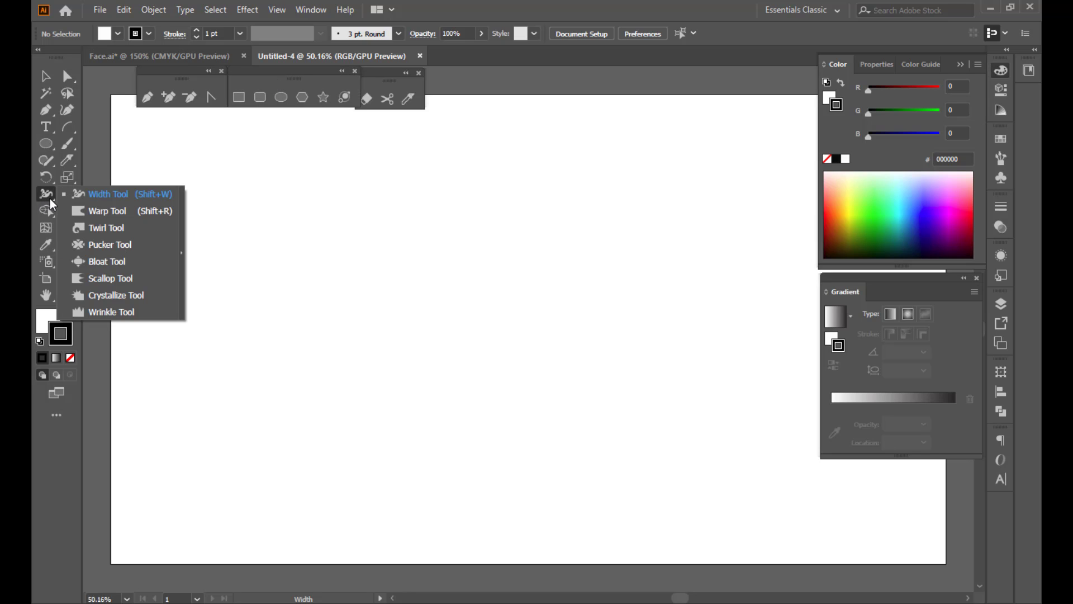
pyautogui.click(182, 256)
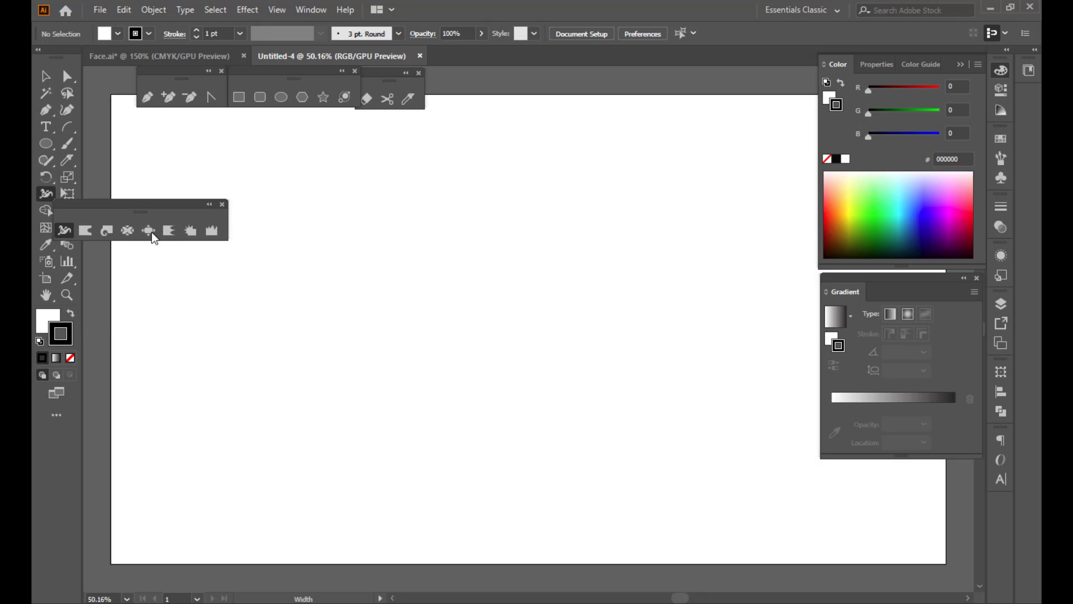
pyautogui.moveTo(135, 203); pyautogui.dragTo(532, 79)
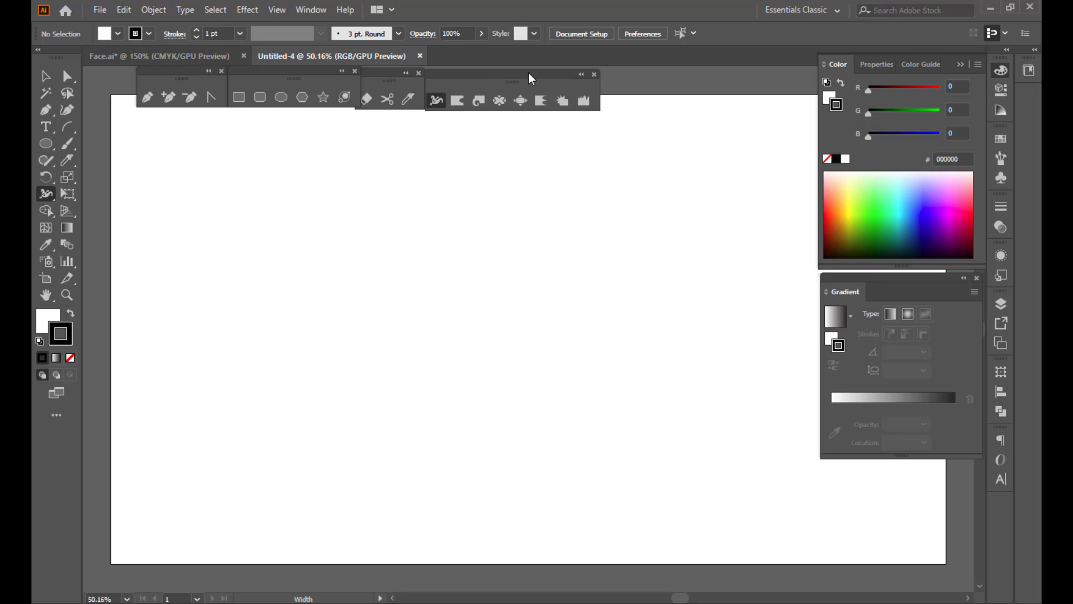
pyautogui.click(594, 75)
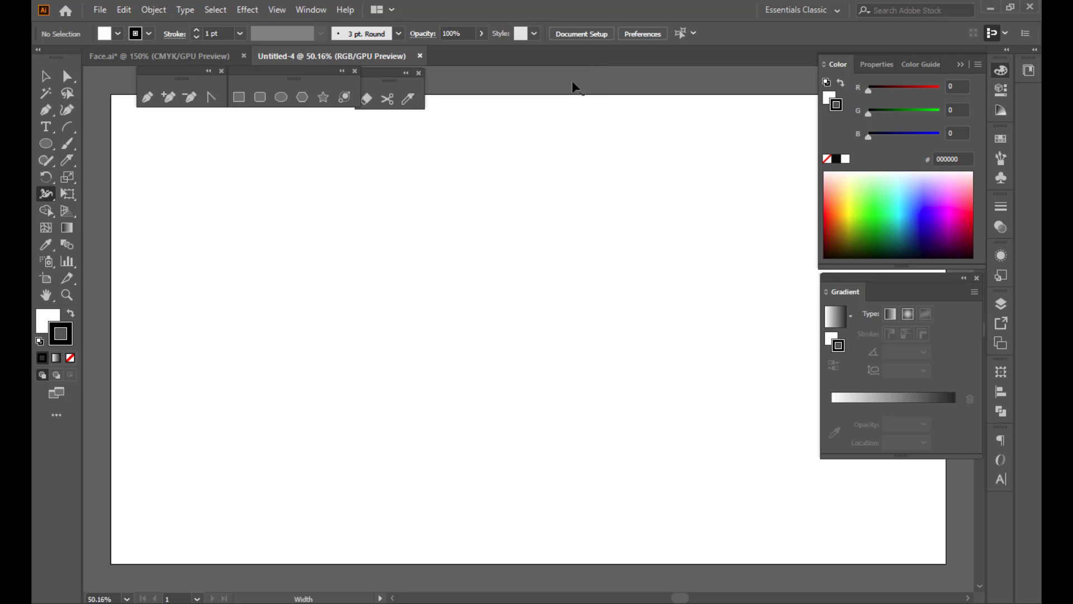
# Step: Draw an ellipse about 737 px wide and 627 px high around the middle of the artboard
pyautogui.click(282, 98)
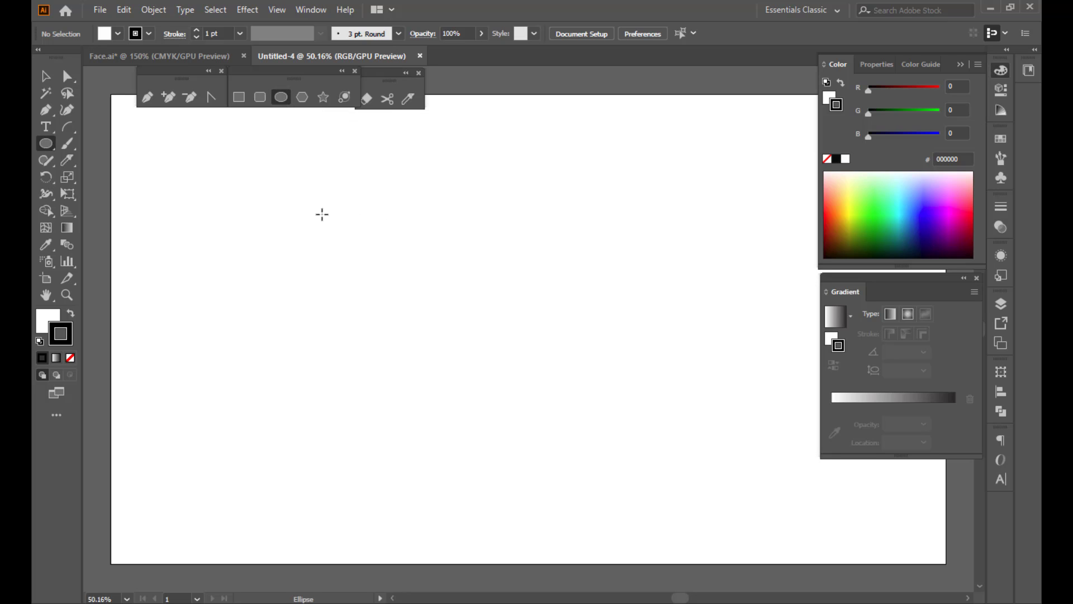
pyautogui.moveTo(296, 213)
pyautogui.mouseDown()
pyautogui.moveTo(635, 444)
pyautogui.moveTo(606, 482)
pyautogui.moveTo(618, 485)
pyautogui.mouseUp()
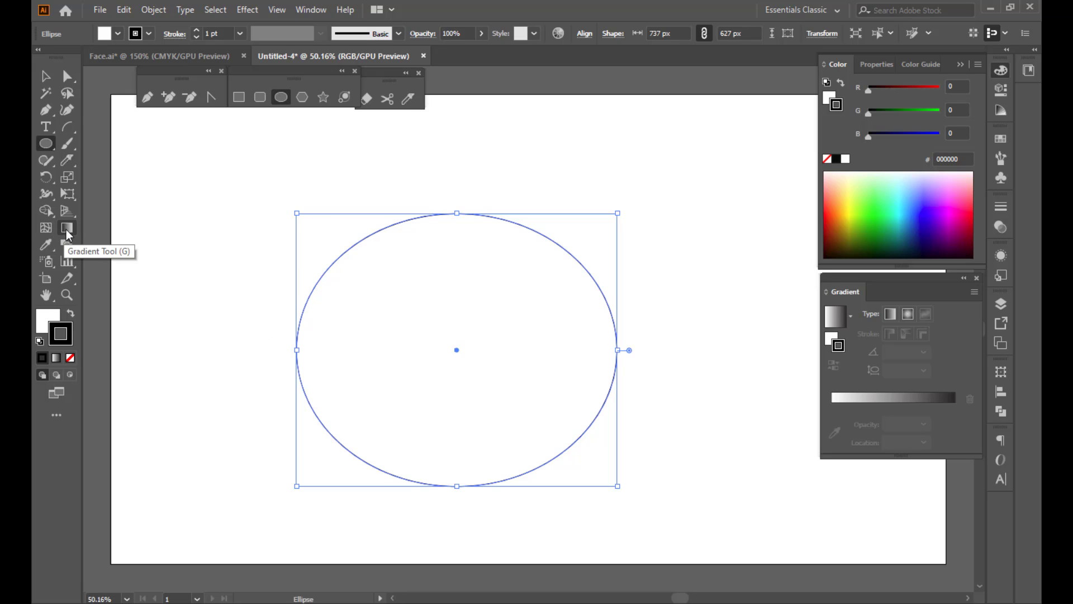
# Step: Apply the default white-to-black gradient to the ellipse's fill and set its type to radial
pyautogui.click(45, 320)
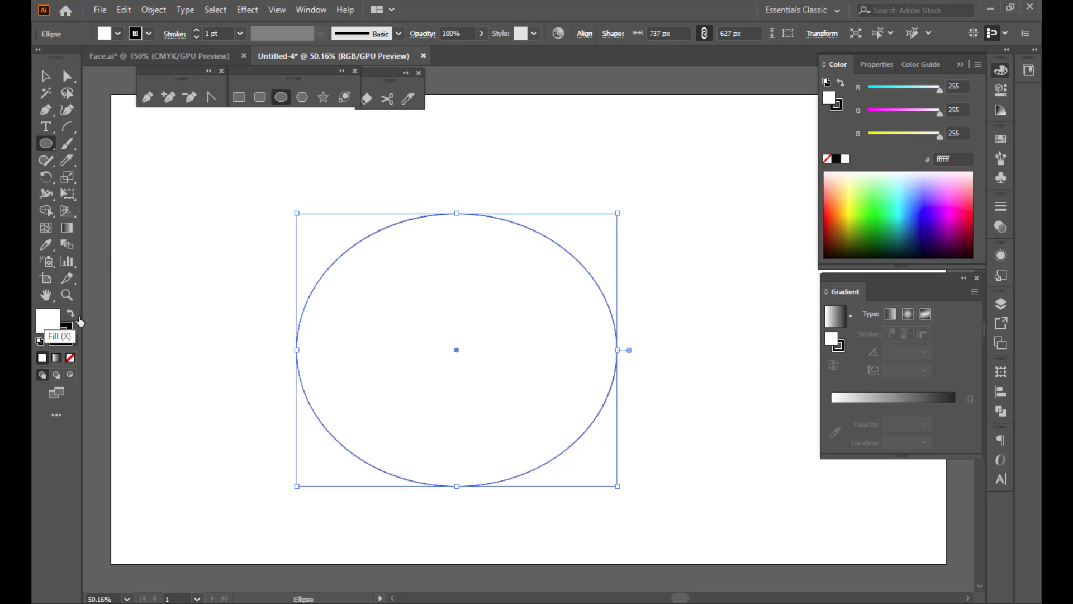
pyautogui.click(66, 228)
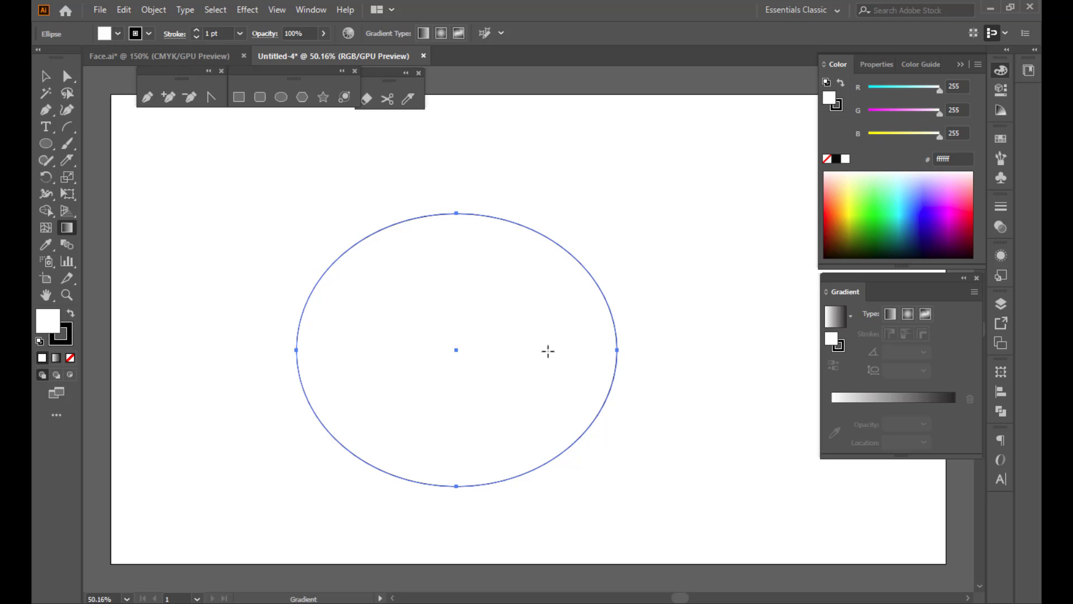
pyautogui.click(462, 348)
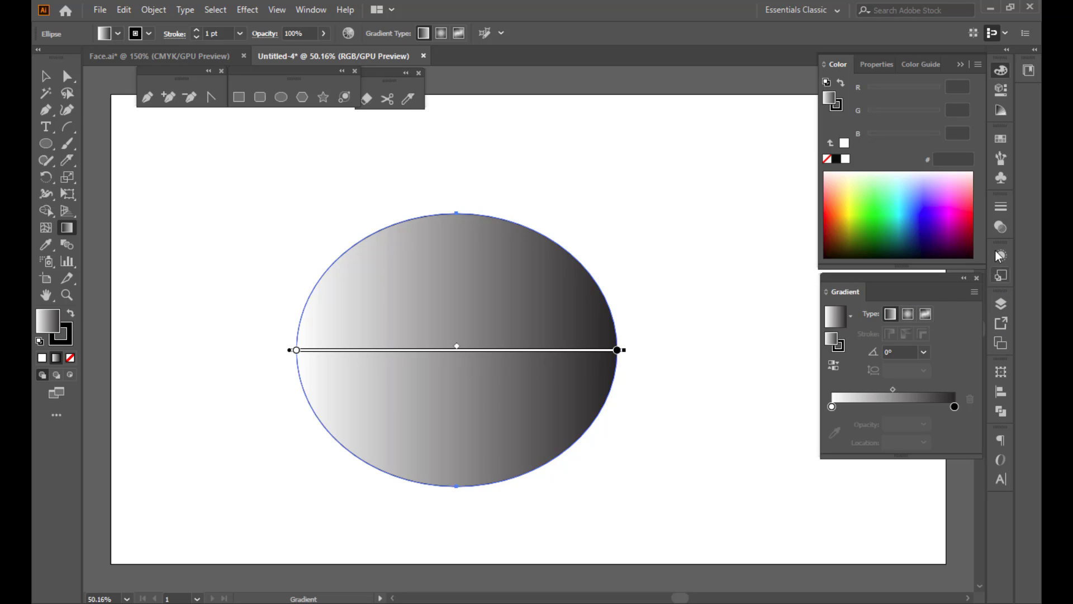
pyautogui.moveTo(935, 281)
pyautogui.mouseDown()
pyautogui.moveTo(910, 285)
pyautogui.moveTo(941, 280)
pyautogui.mouseUp()
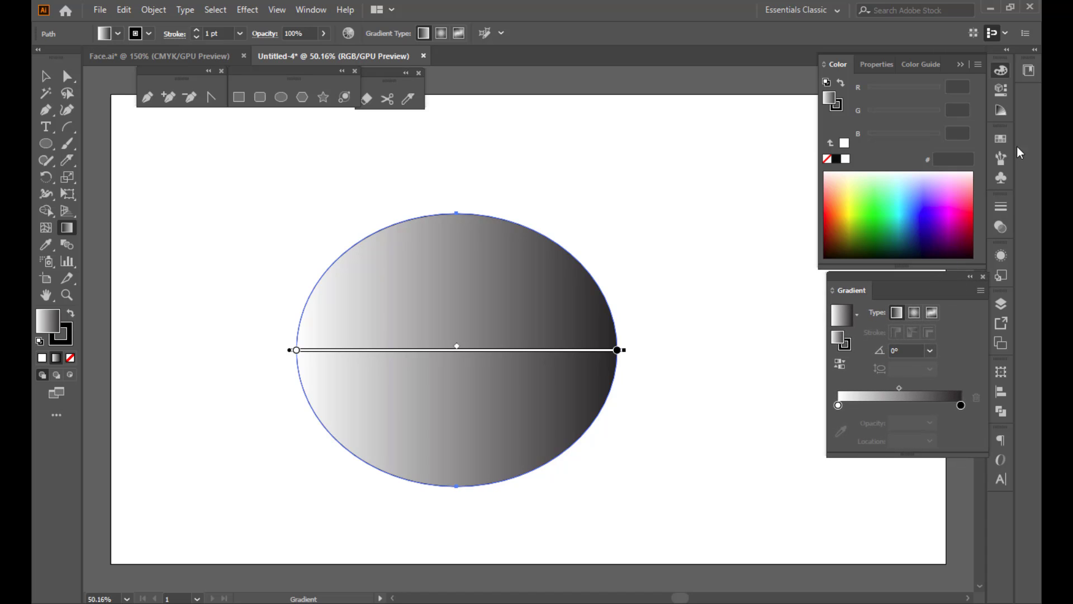
pyautogui.click(917, 314)
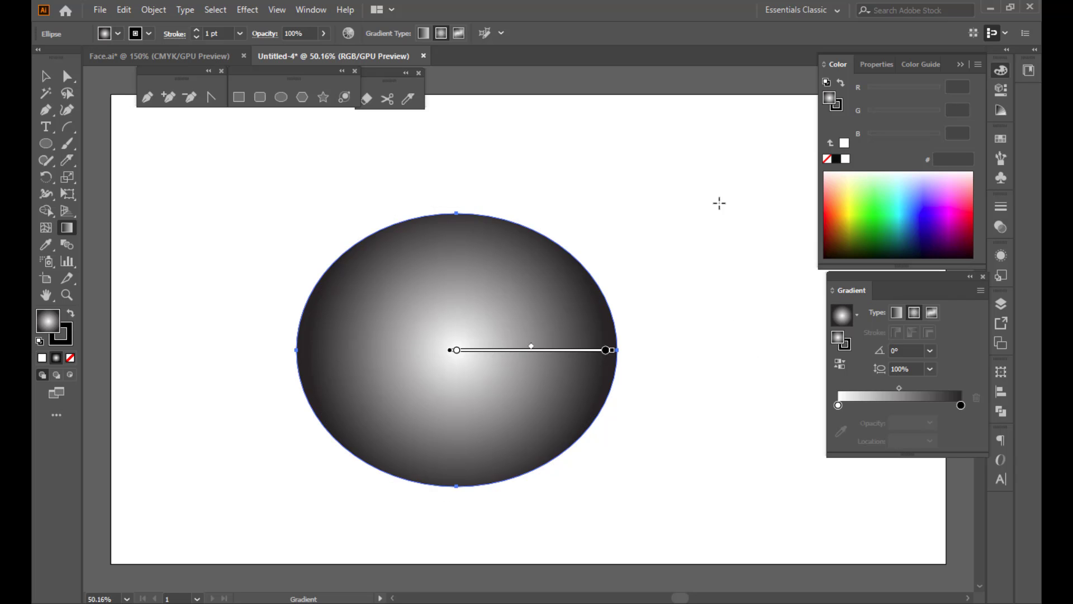
pyautogui.click(311, 9)
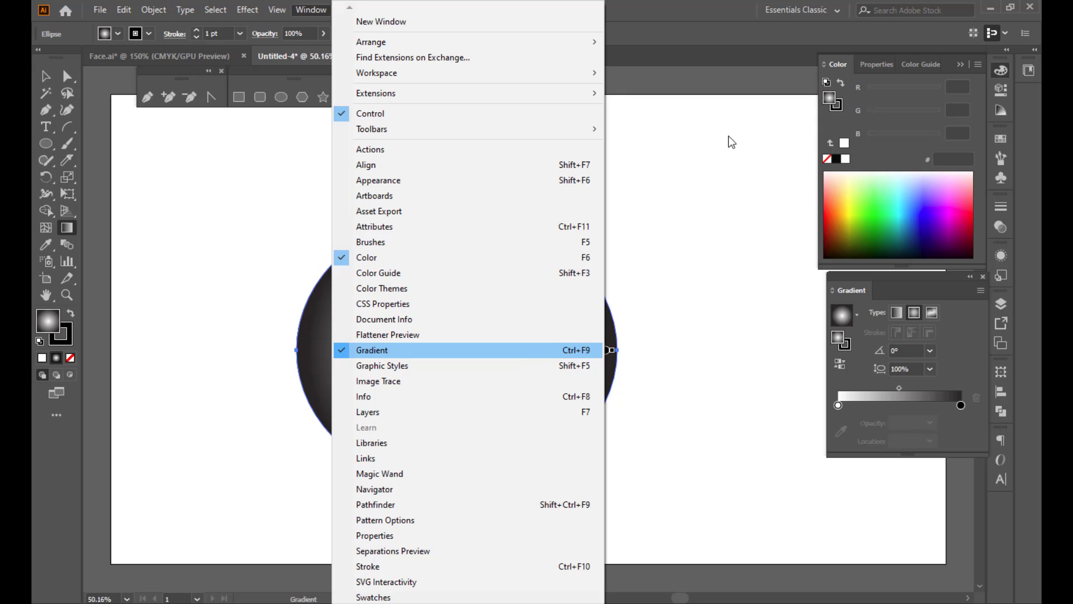
pyautogui.click(679, 16)
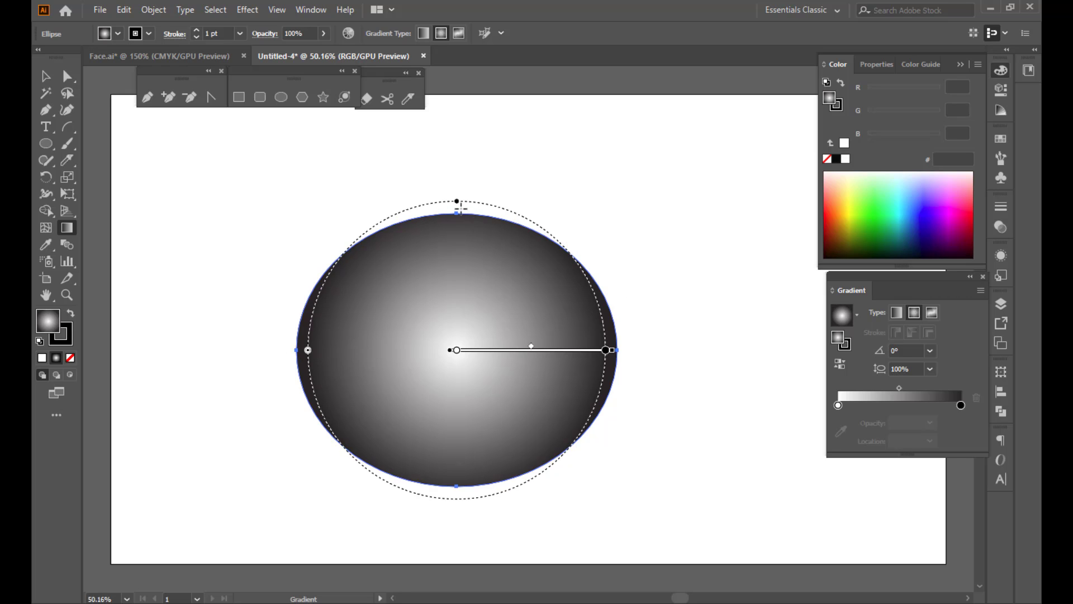
# Step: Resize the radial gradient to match the ellipse's outline, with an aspect ratio of about 84.8%
pyautogui.moveTo(457, 203); pyautogui.dragTo(457, 214)
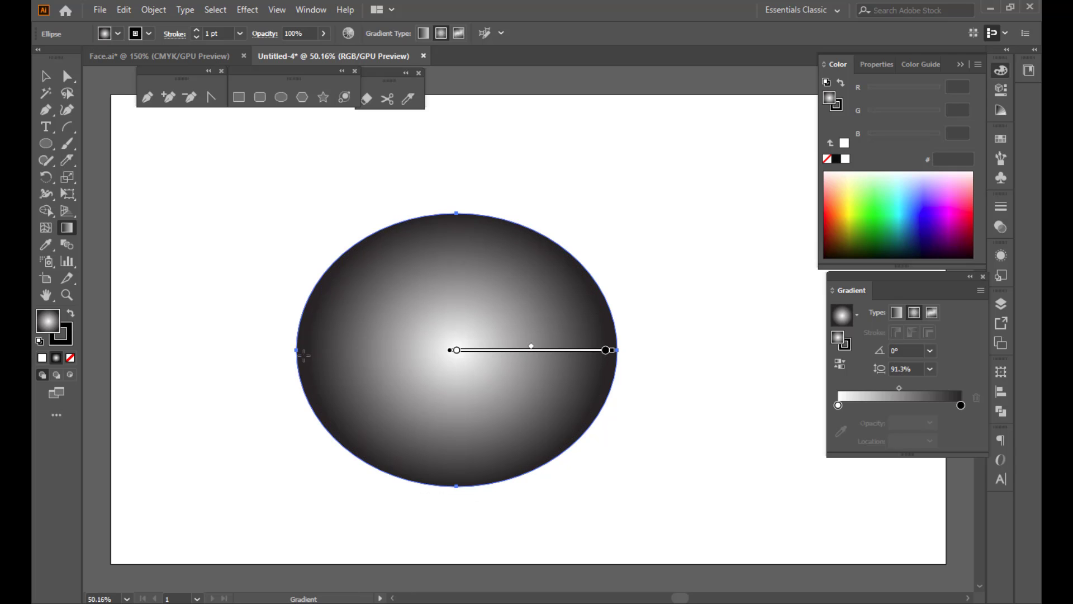
pyautogui.moveTo(307, 350); pyautogui.dragTo(297, 351)
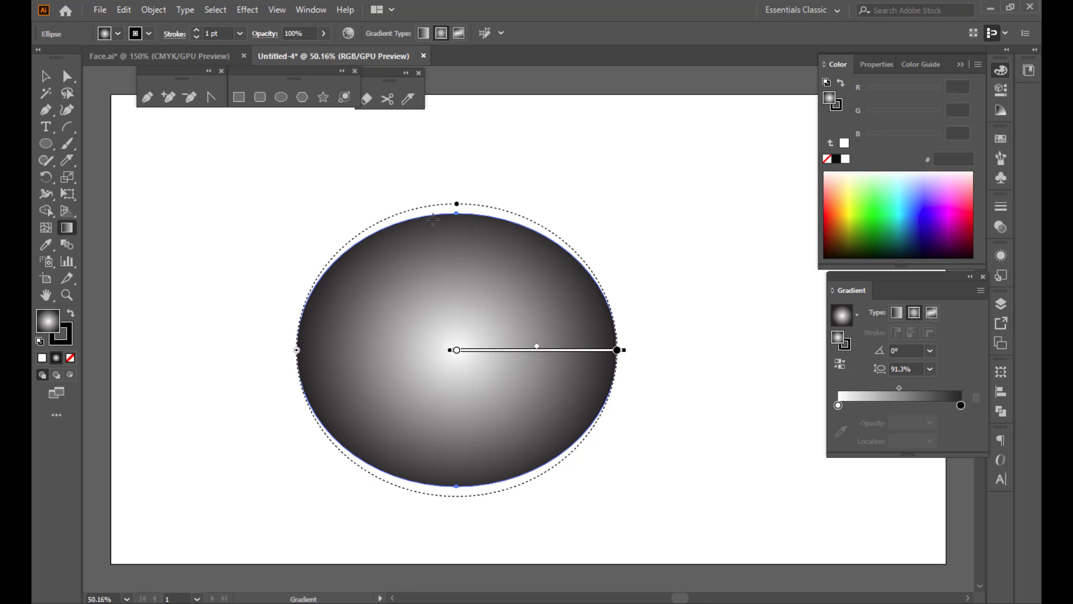
pyautogui.moveTo(457, 205); pyautogui.dragTo(457, 214)
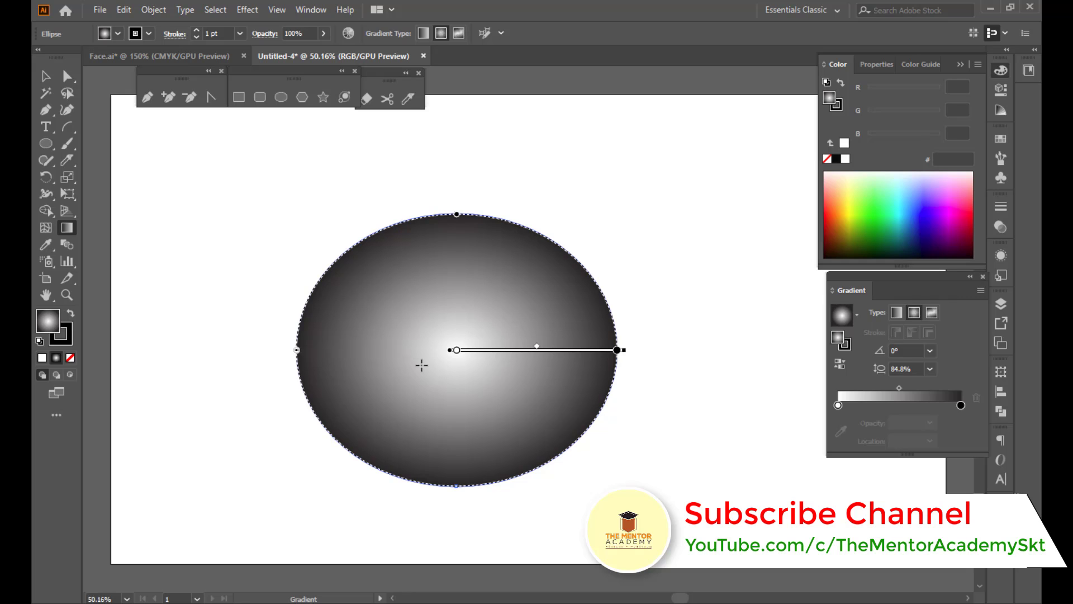
# Step: Recolor the radial gradient's center stop light orange in HSB mode, with hue about 24.6°, saturation about 46% and brightness 100%
pyautogui.click(456, 351)
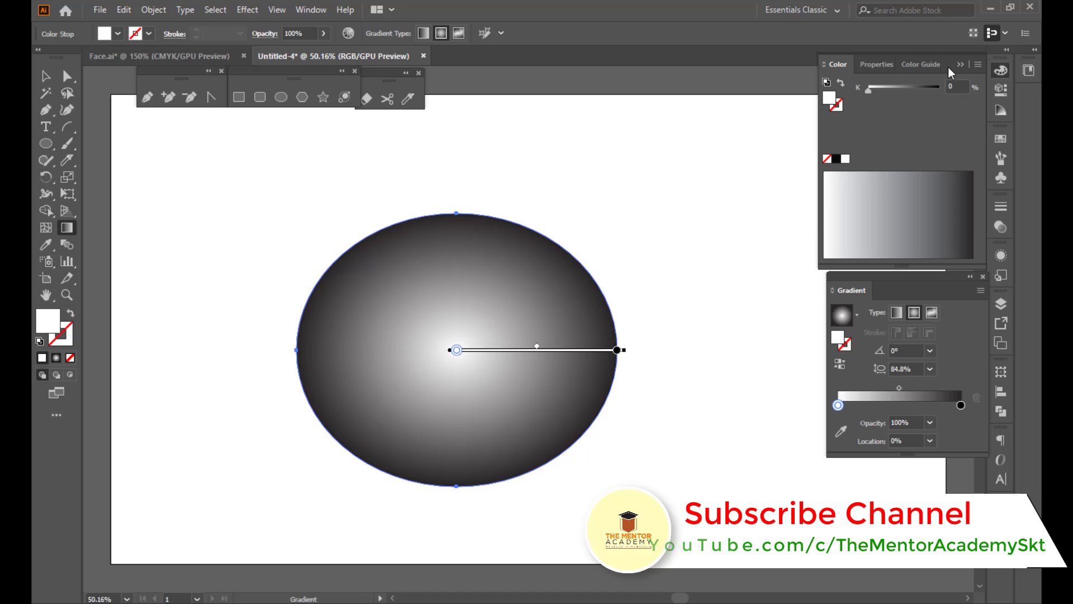
pyautogui.click(978, 64)
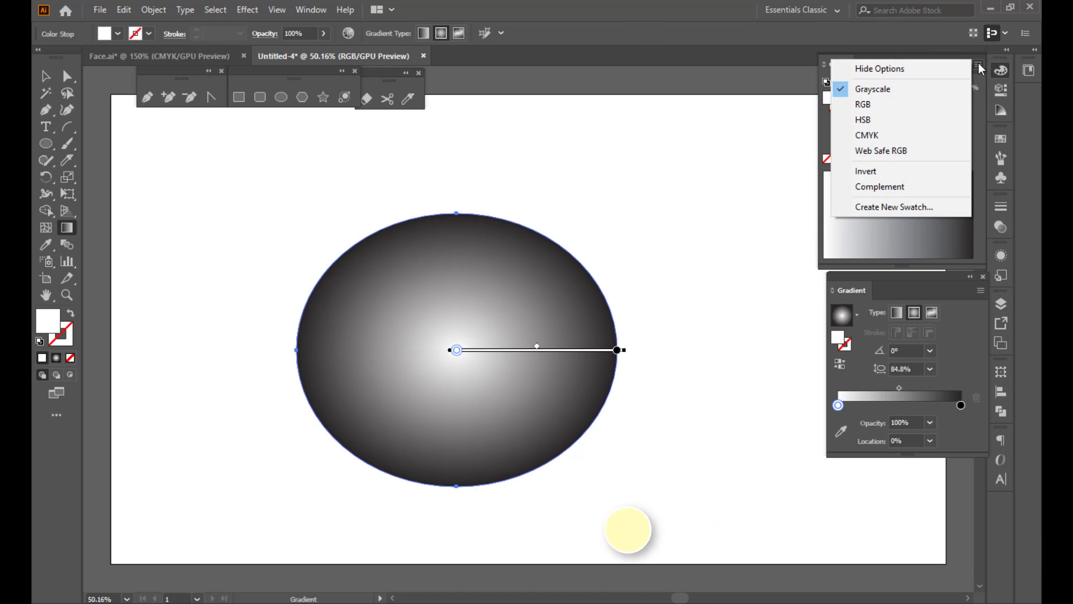
pyautogui.click(890, 119)
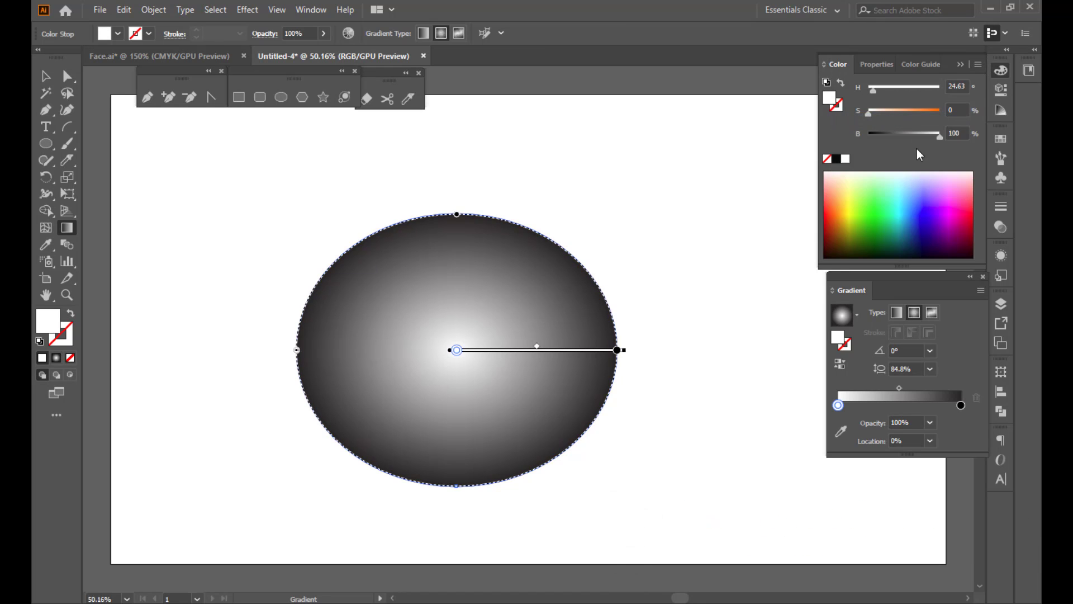
pyautogui.moveTo(867, 114); pyautogui.dragTo(898, 115)
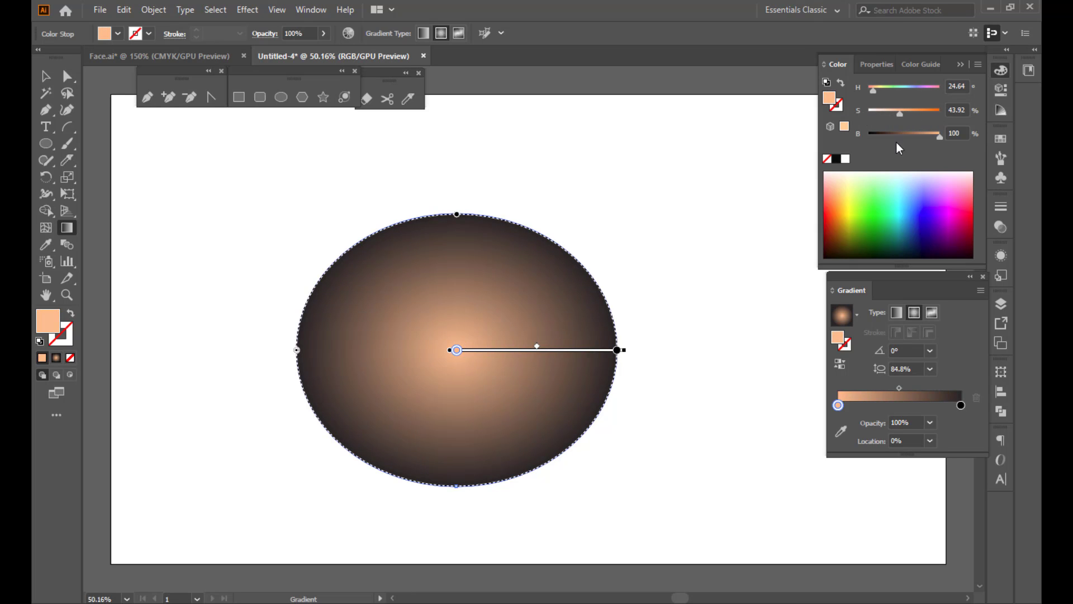
pyautogui.click(901, 114)
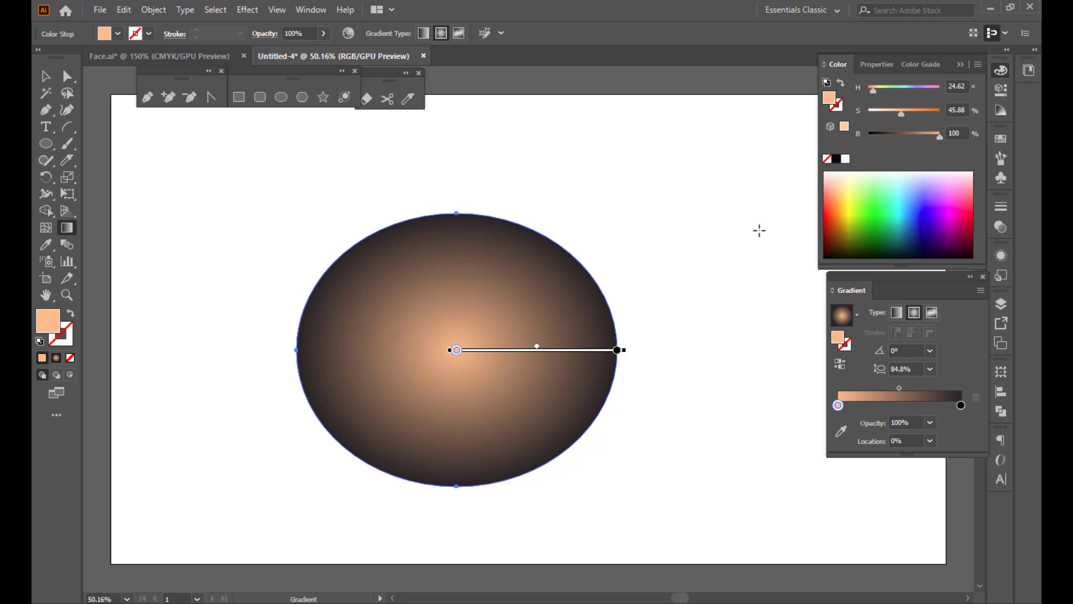
# Step: Recolor the gradient's outer stop orange in HSB mode, with hue about 23.7°, saturation about 75% and brightness about 95%, and deselect the ellipse
pyautogui.click(616, 350)
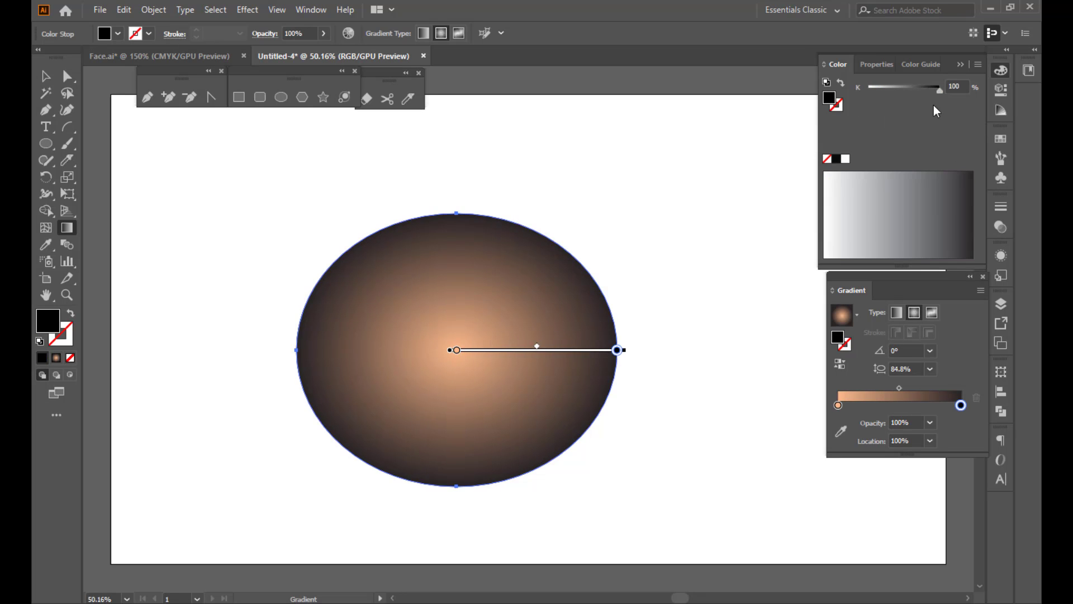
pyautogui.click(962, 66)
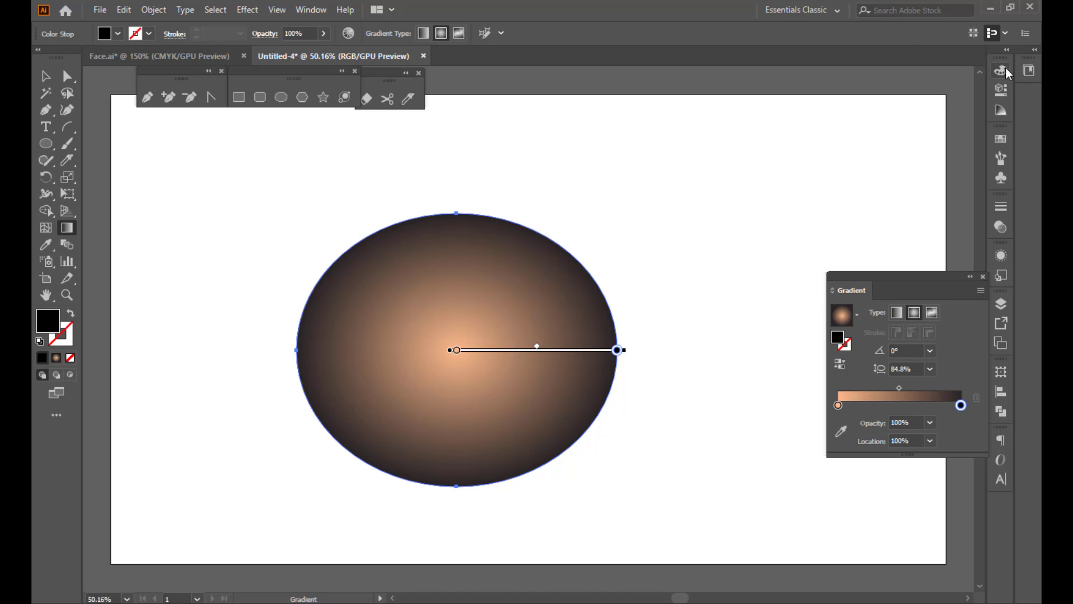
pyautogui.click(1005, 69)
pyautogui.click(979, 65)
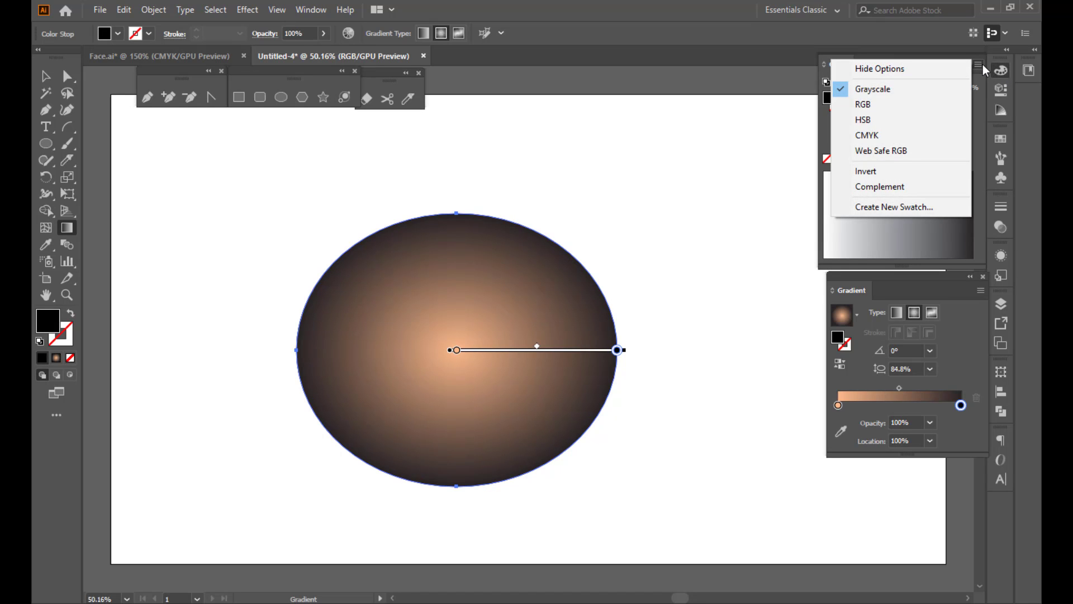
pyautogui.click(871, 121)
pyautogui.moveTo(868, 136); pyautogui.dragTo(934, 138)
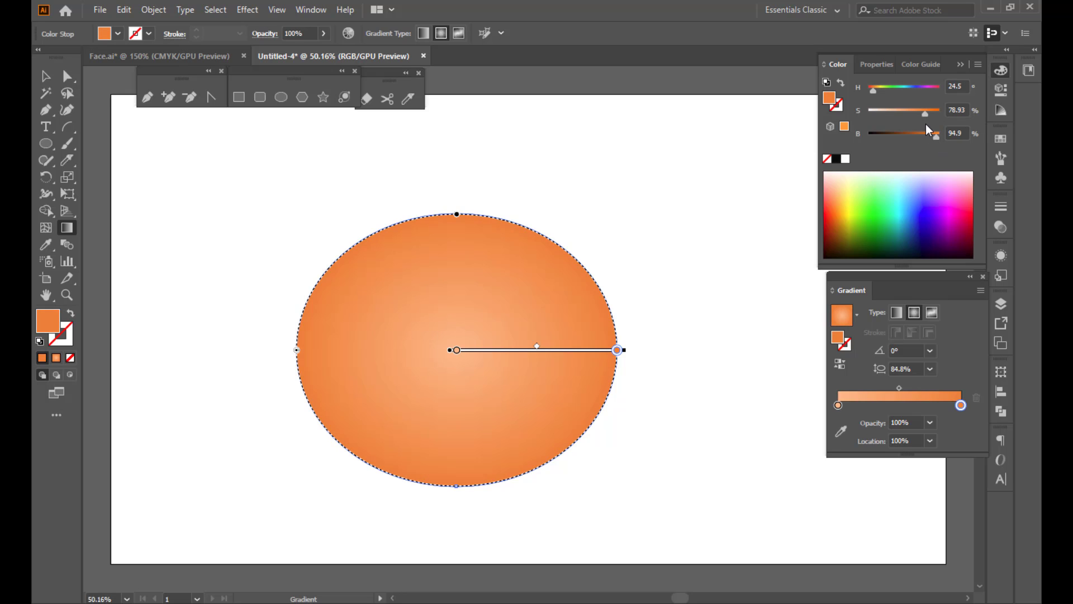
pyautogui.moveTo(873, 91); pyautogui.dragTo(871, 90)
pyautogui.moveTo(926, 115); pyautogui.dragTo(923, 113)
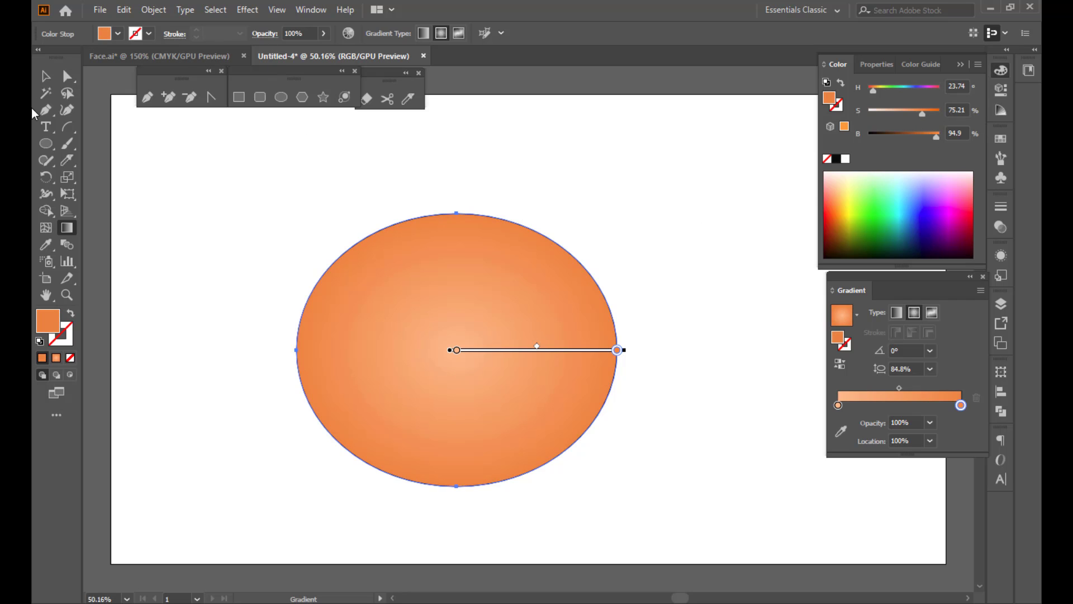
pyautogui.click(46, 79)
pyautogui.click(311, 186)
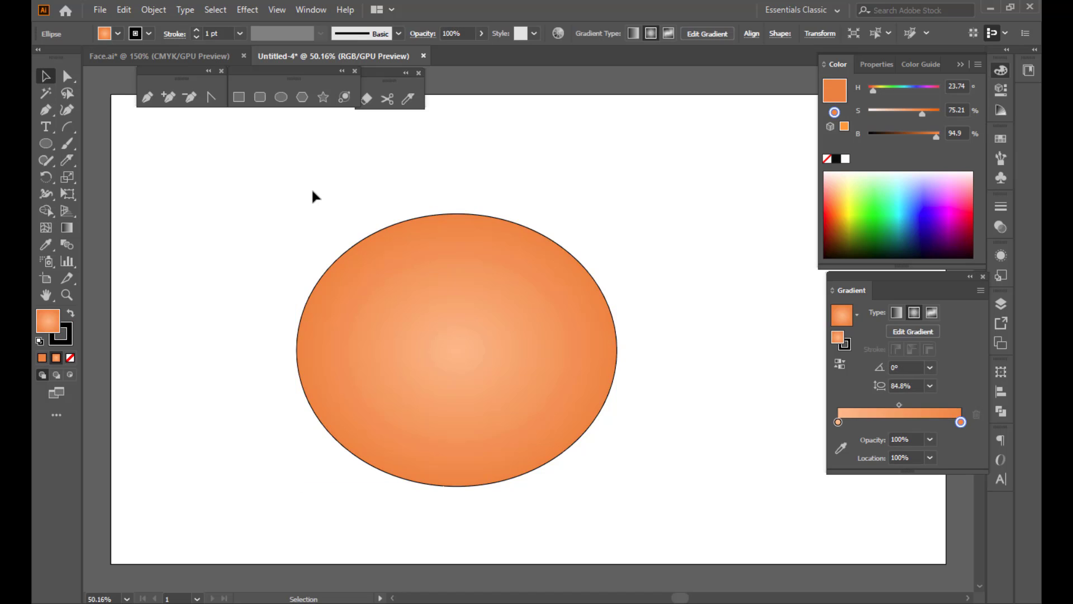
# Step: Set the large head ellipse's stroke weight to 10 pt
pyautogui.click(420, 320)
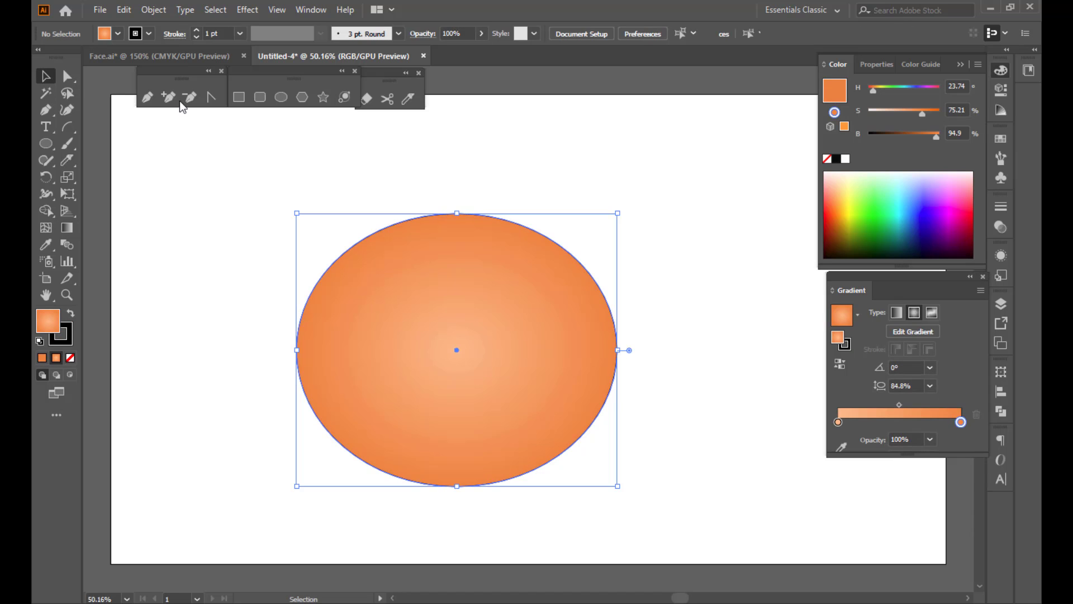
pyautogui.click(197, 30)
pyautogui.click(197, 30)
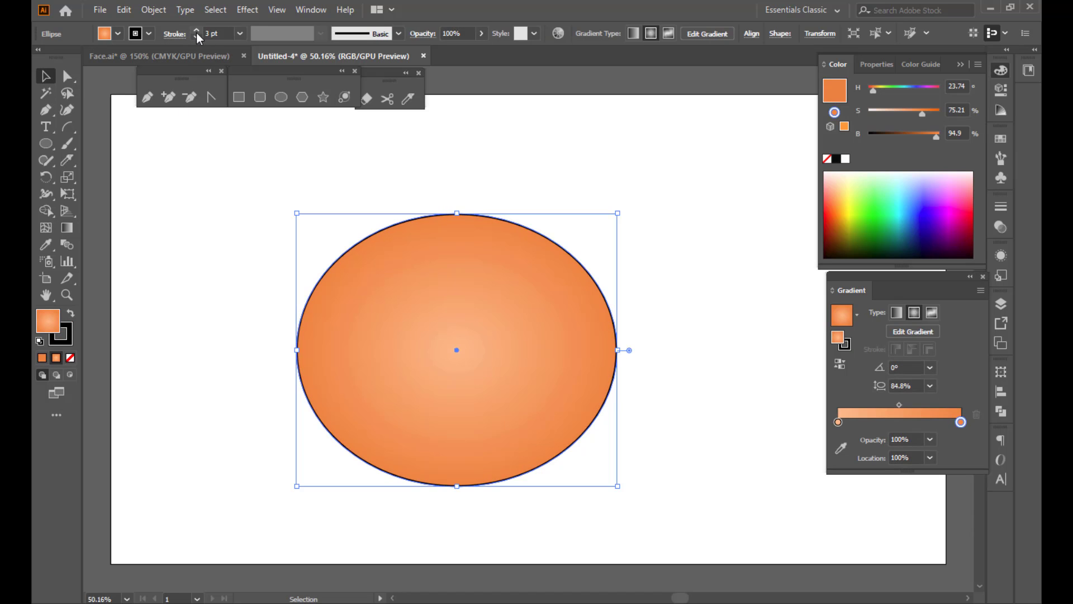
pyautogui.click(197, 31)
pyautogui.click(197, 31)
pyautogui.click(197, 30)
pyautogui.click(197, 31)
pyautogui.click(197, 31)
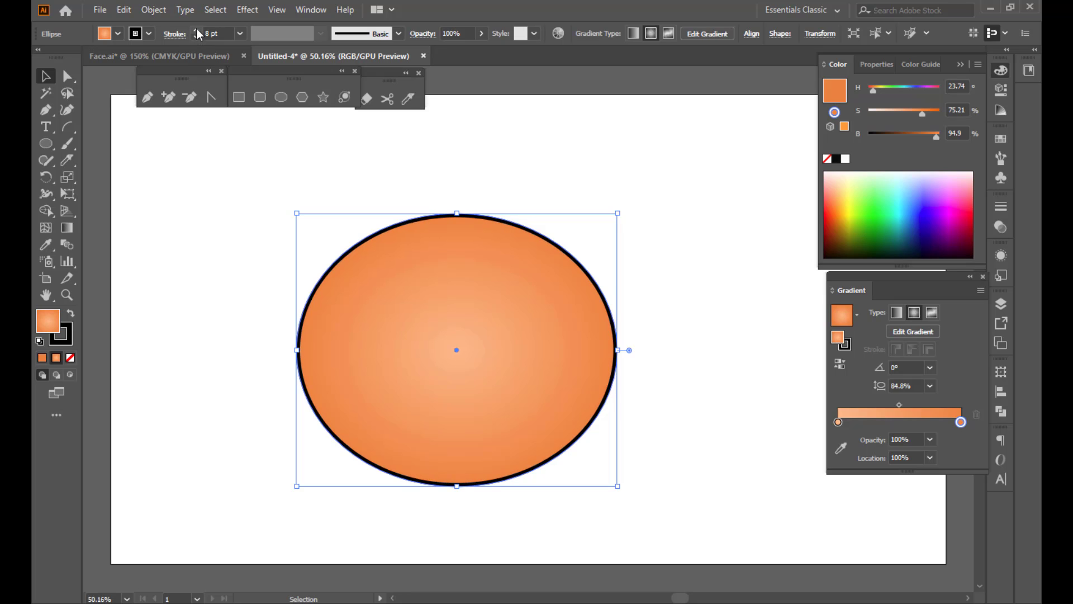
pyautogui.click(197, 31)
pyautogui.click(197, 30)
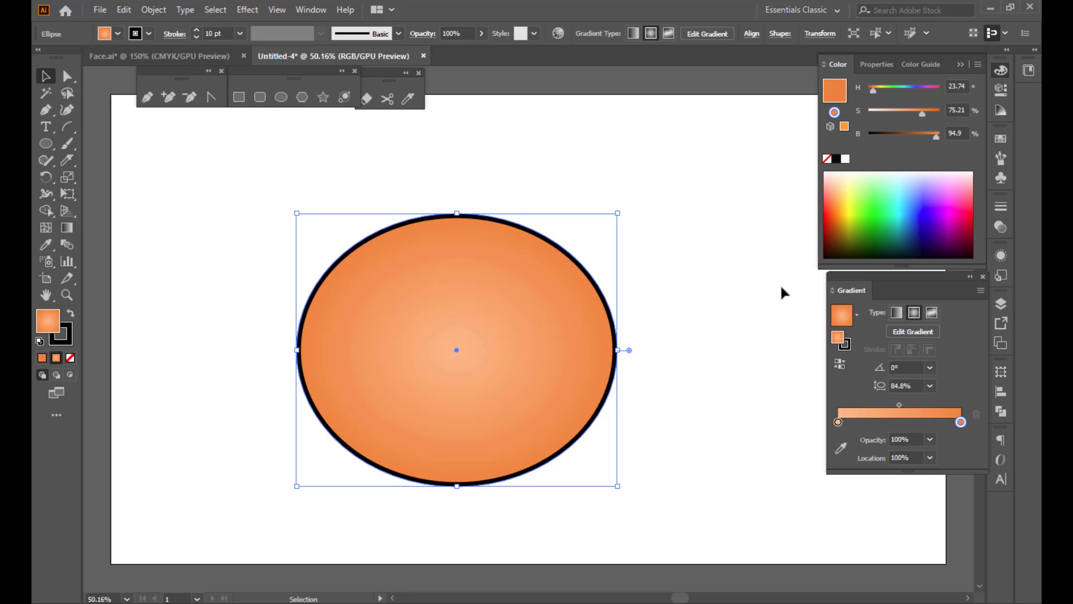
# Step: Color the head ellipse's stroke brown, with hue about 23.6°, saturation 75% and brightness about 61%, and deselect it
pyautogui.click(844, 345)
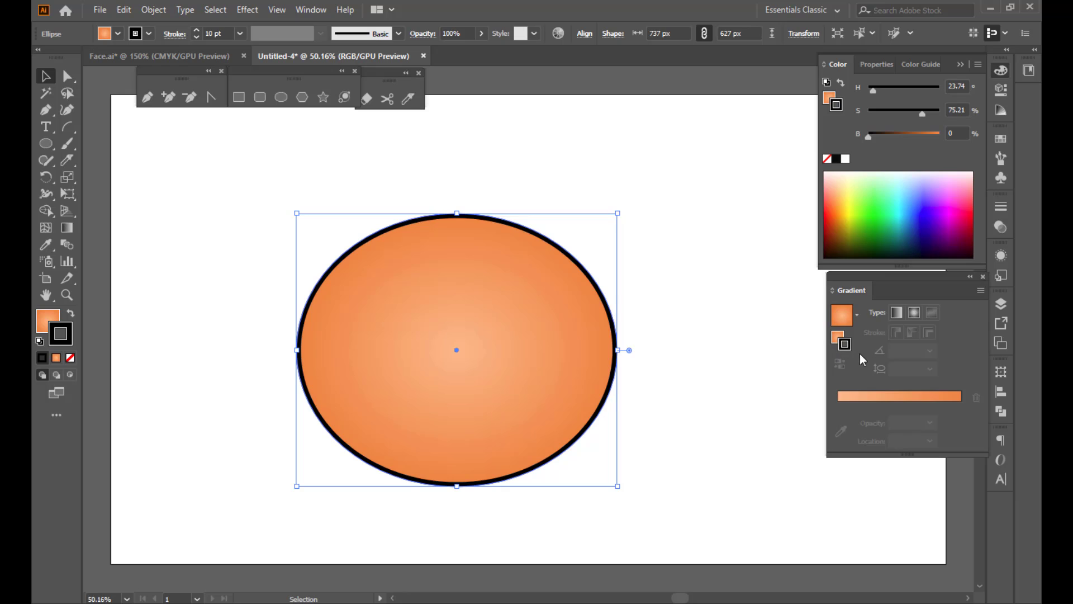
pyautogui.moveTo(868, 137); pyautogui.dragTo(912, 138)
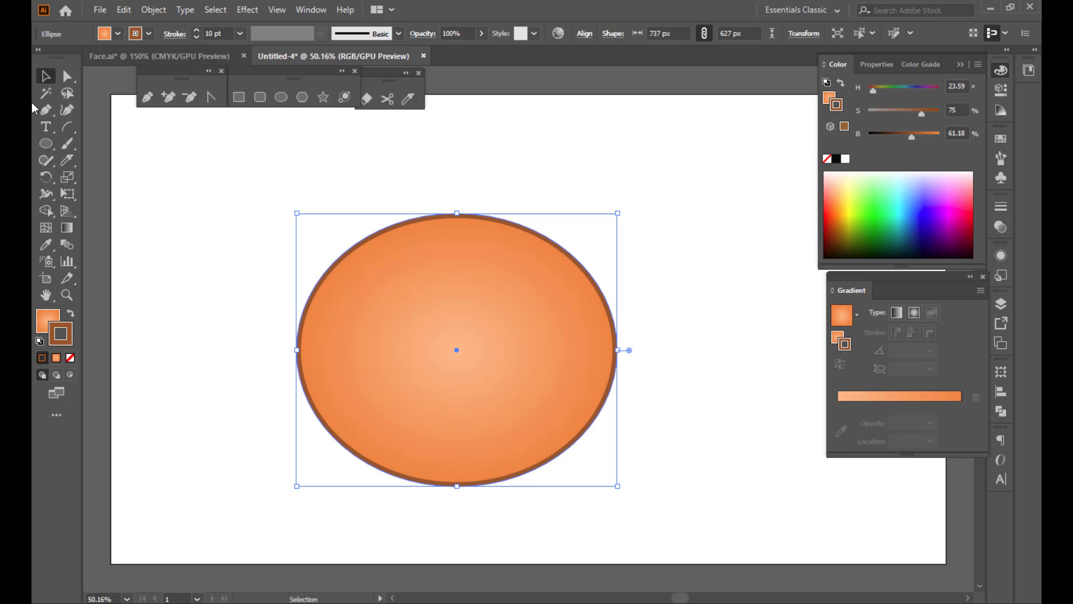
pyautogui.click(312, 179)
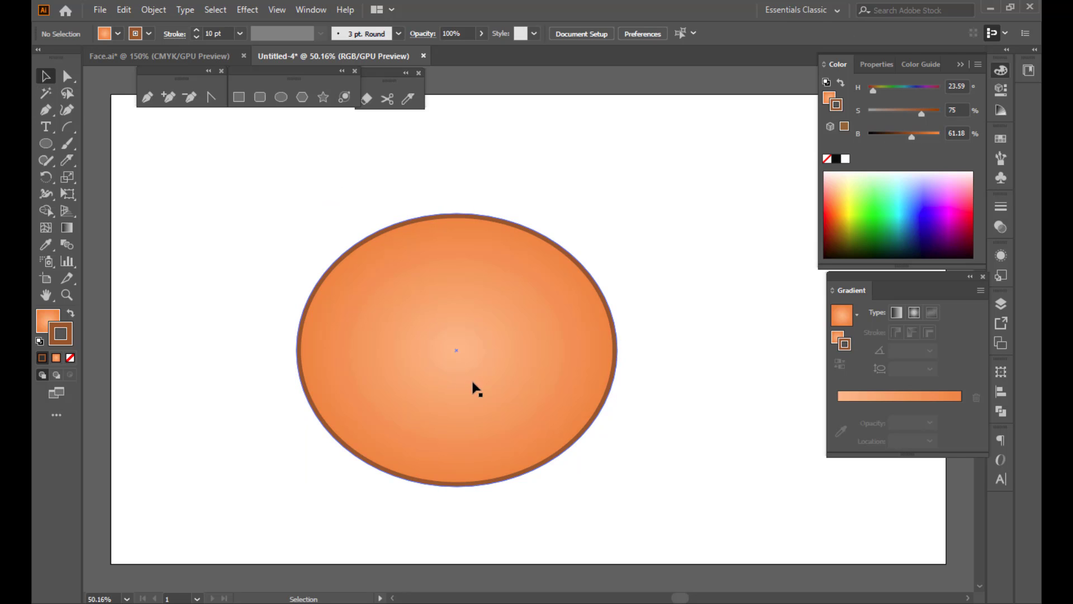
# Step: Move the head ellipse toward the artboard's right side and draw an eye ellipse about 215 by 164 px in the free space beside it
pyautogui.moveTo(476, 390); pyautogui.dragTo(662, 390)
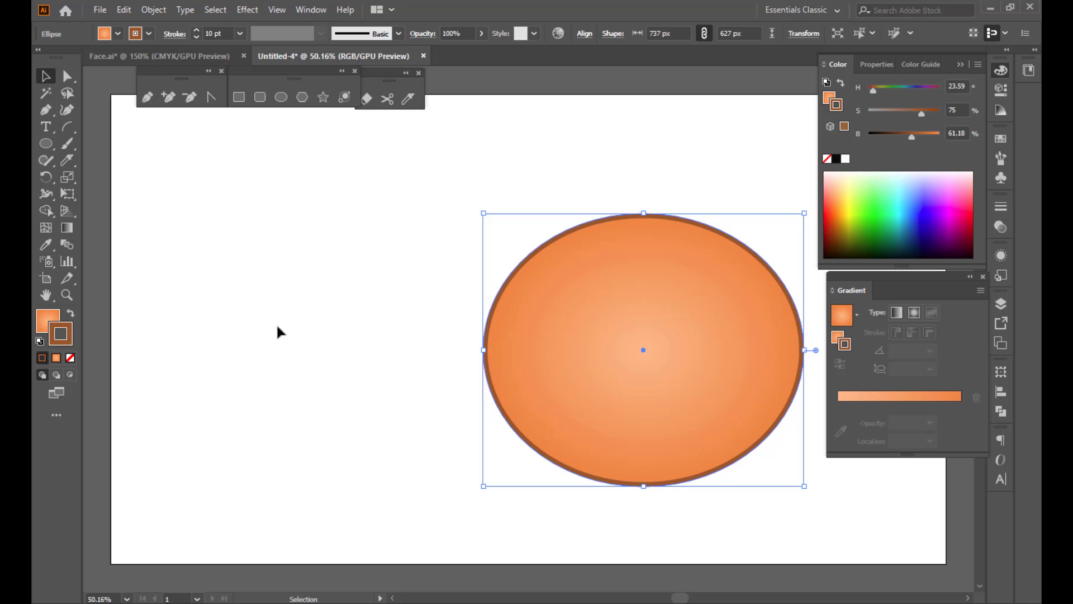
pyautogui.click(164, 300)
pyautogui.click(280, 97)
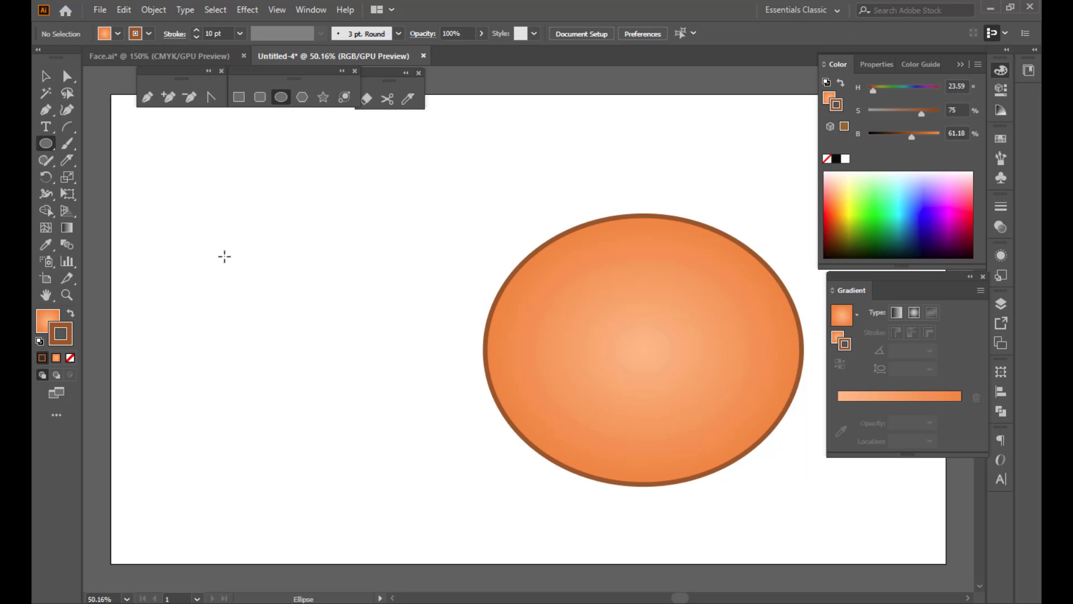
pyautogui.moveTo(208, 224)
pyautogui.mouseDown()
pyautogui.moveTo(285, 285)
pyautogui.moveTo(324, 300)
pyautogui.moveTo(301, 296)
pyautogui.mouseUp()
# Step: Replace the small eye ellipse's gradient fill with solid white
pyautogui.click(44, 326)
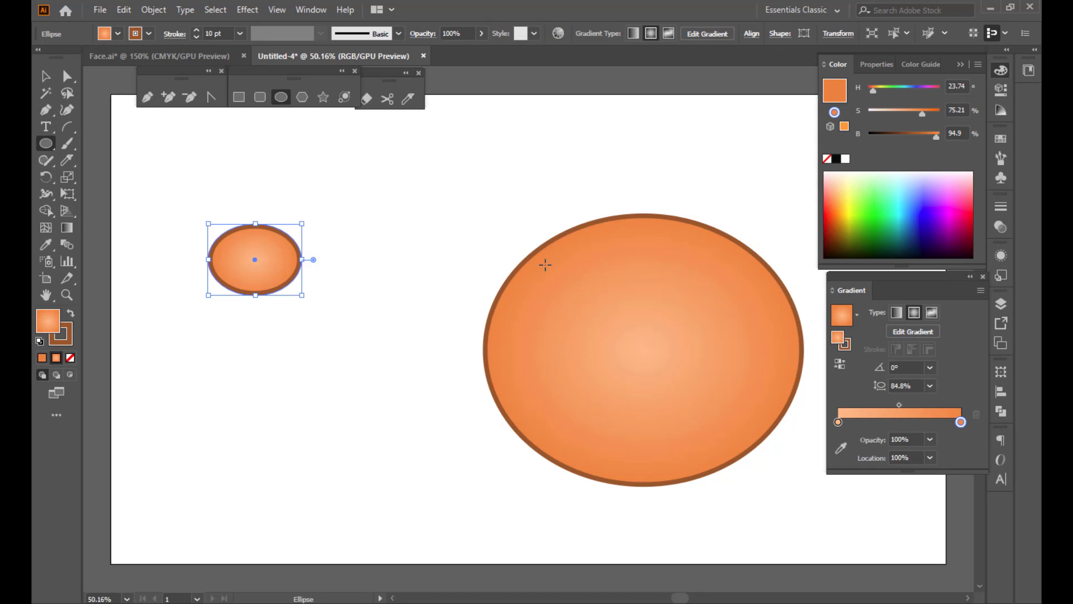
pyautogui.click(845, 159)
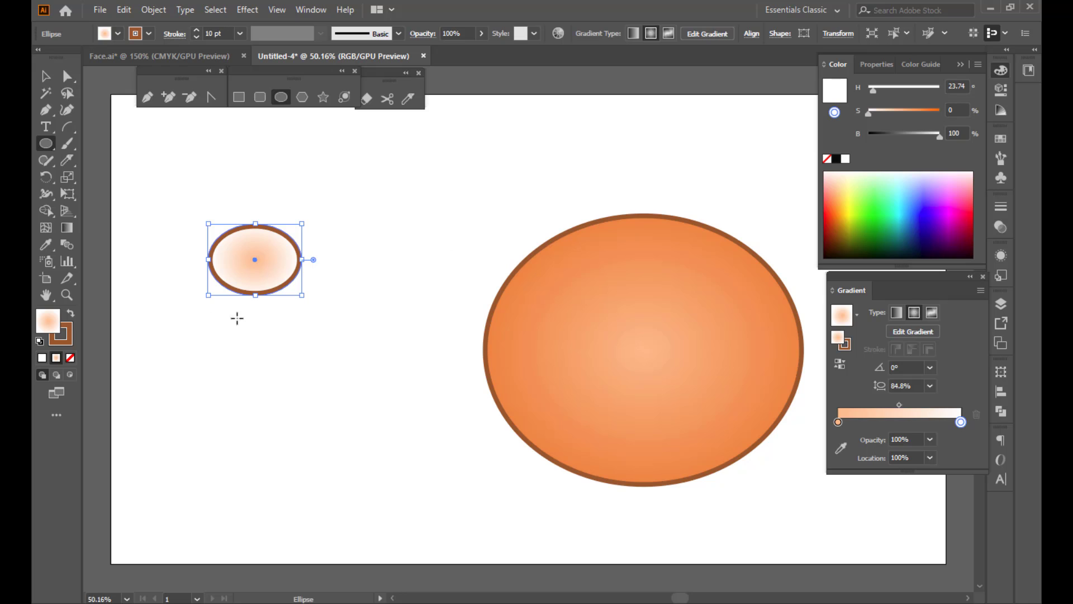
pyautogui.click(42, 358)
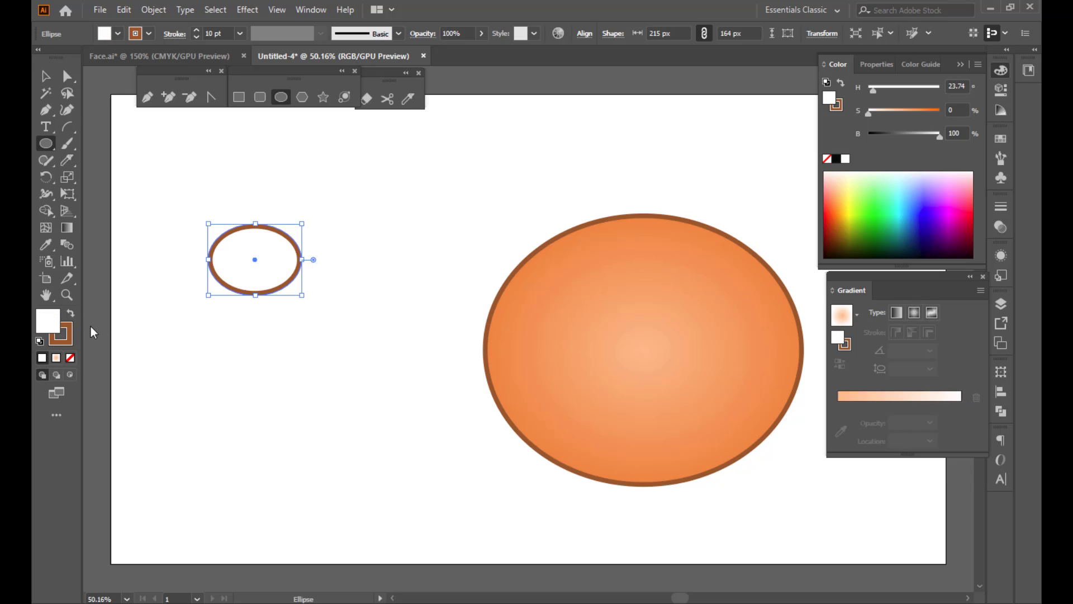
pyautogui.moveTo(303, 220); pyautogui.dragTo(305, 219)
# Step: Reduce the white eye ellipse's stroke weight to 5 pt and deselect it
pyautogui.scroll(2, 227, 260)
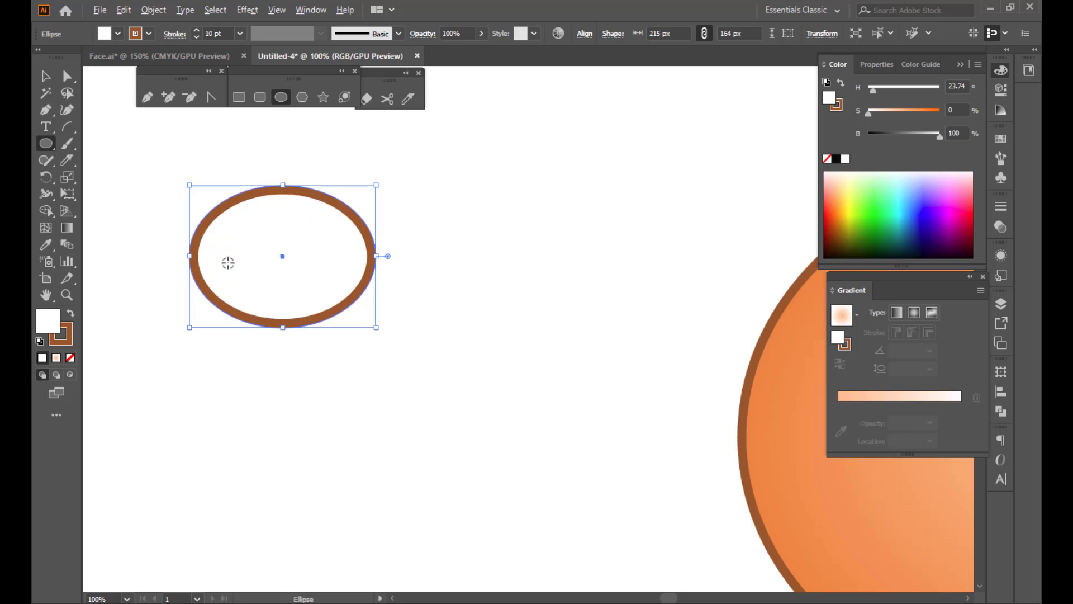
pyautogui.press('v')
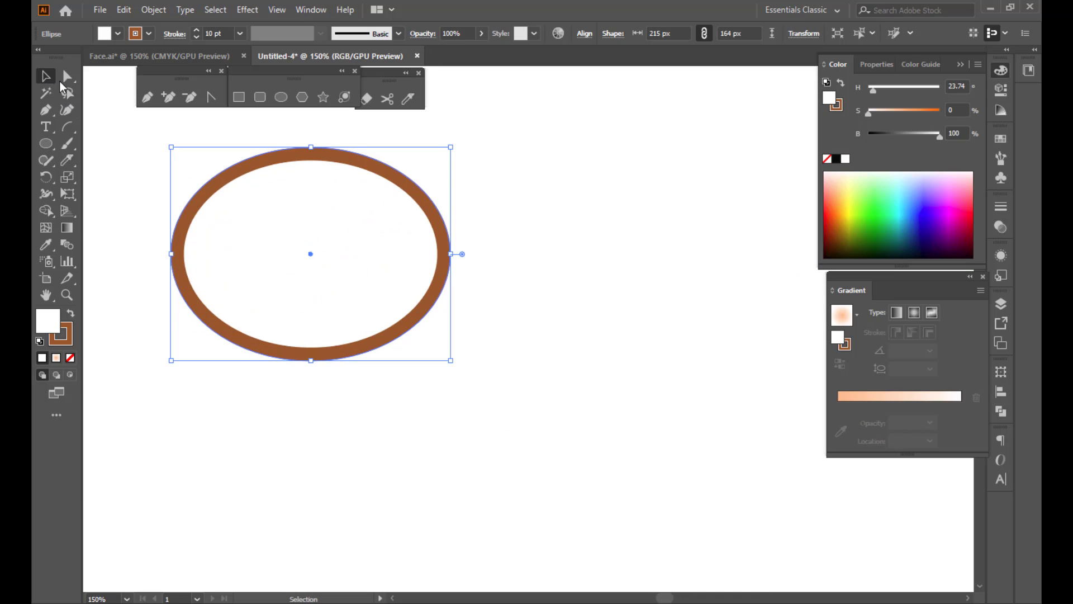
pyautogui.click(123, 148)
pyautogui.click(220, 187)
pyautogui.click(194, 36)
pyautogui.click(195, 36)
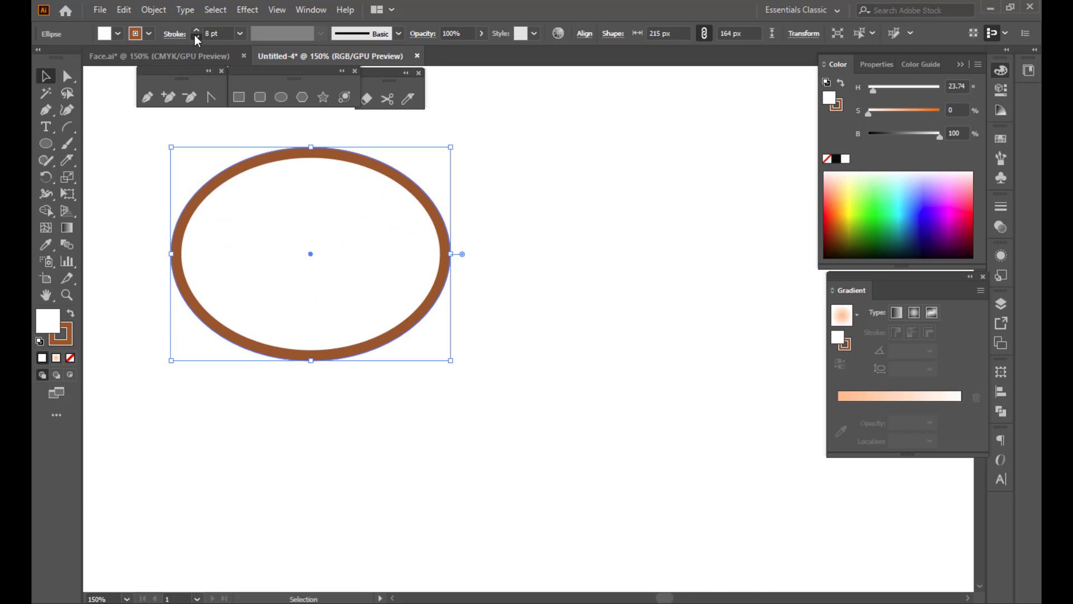
pyautogui.click(194, 36)
pyautogui.click(194, 36)
pyautogui.click(194, 36)
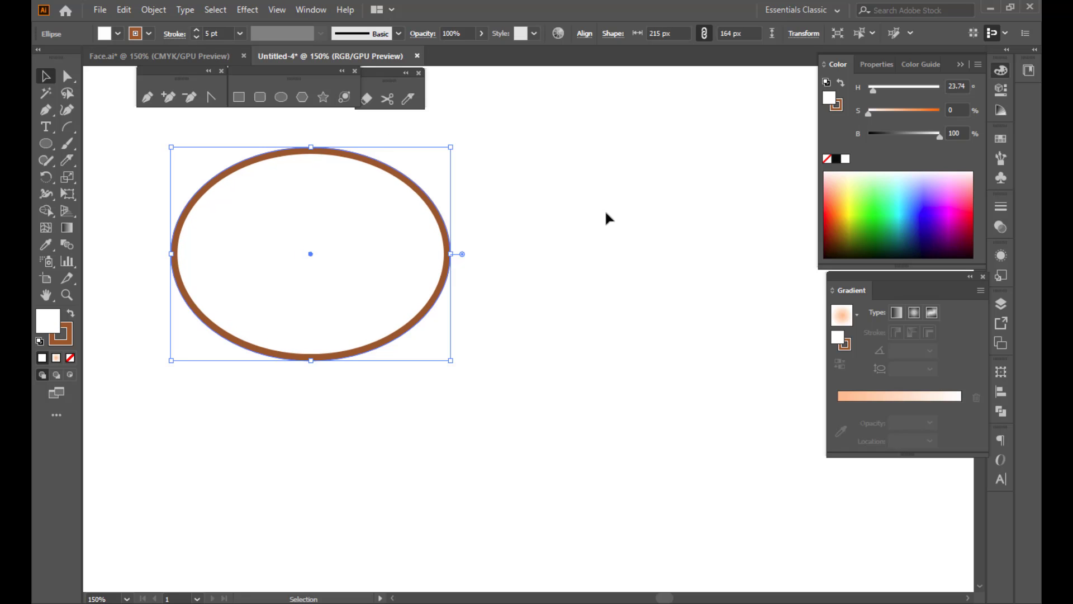
pyautogui.click(492, 268)
pyautogui.scroll(-2, 355, 330)
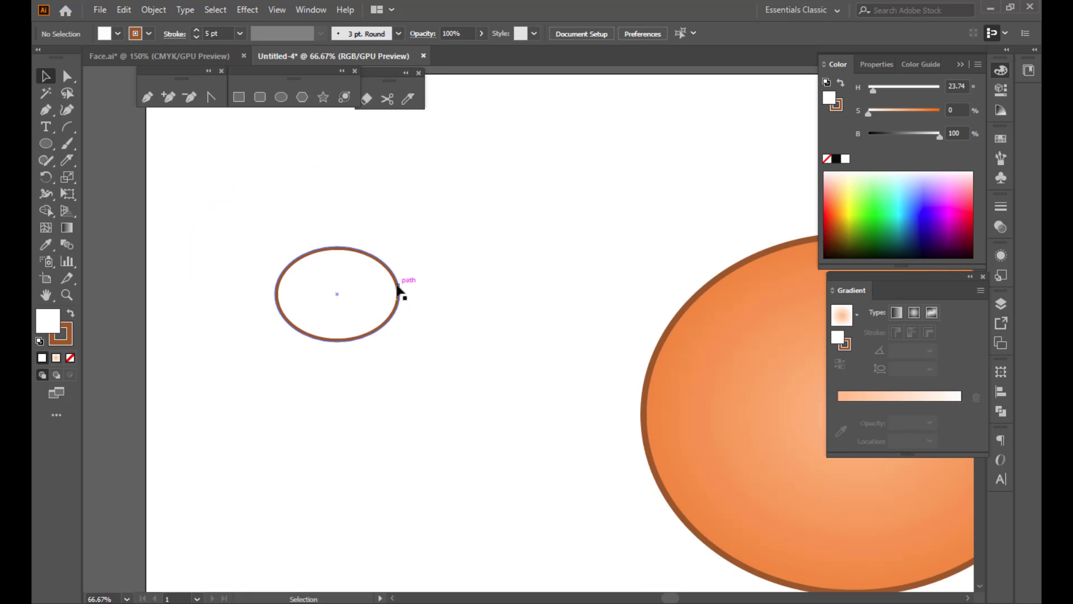
# Step: Try the center and inside stroke alignments on the white eye ellipse, and set its stroke to align to the outside
pyautogui.click(398, 292)
pyautogui.scroll(2, 373, 291)
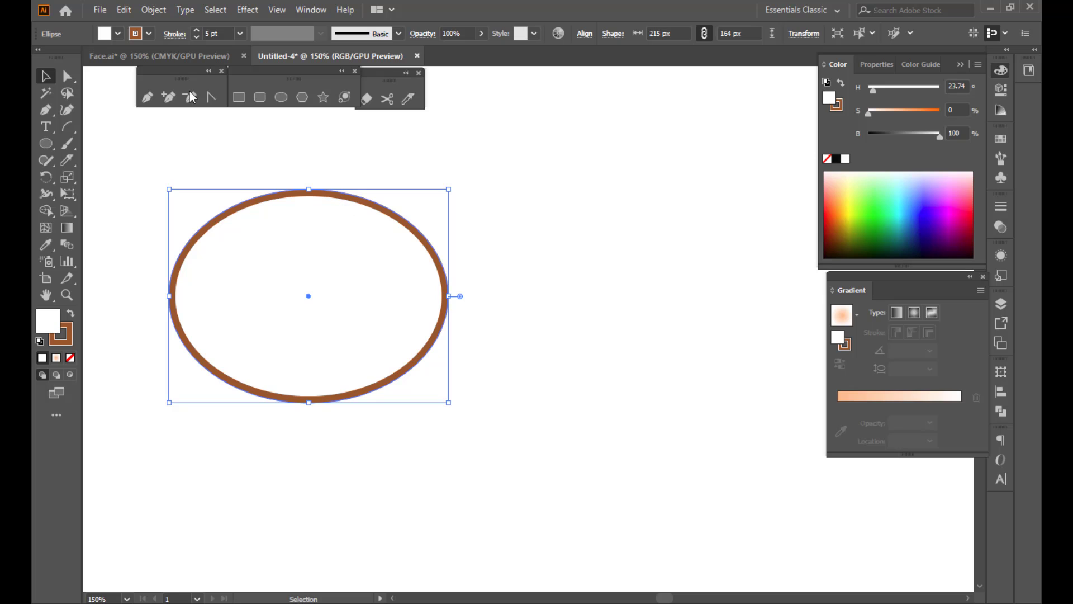
pyautogui.click(176, 36)
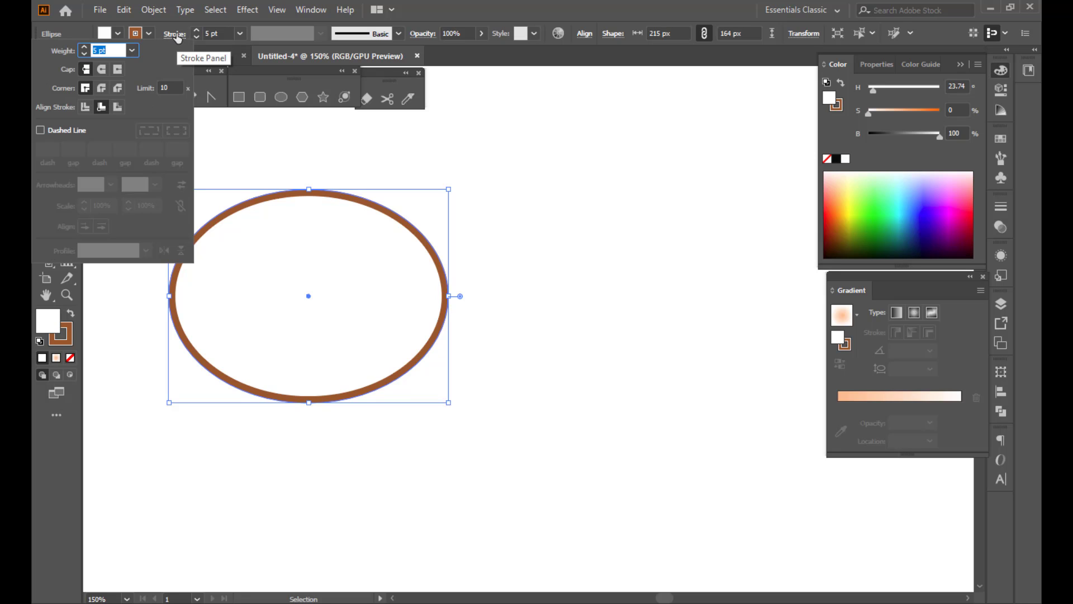
pyautogui.click(176, 35)
pyautogui.click(173, 37)
pyautogui.click(85, 107)
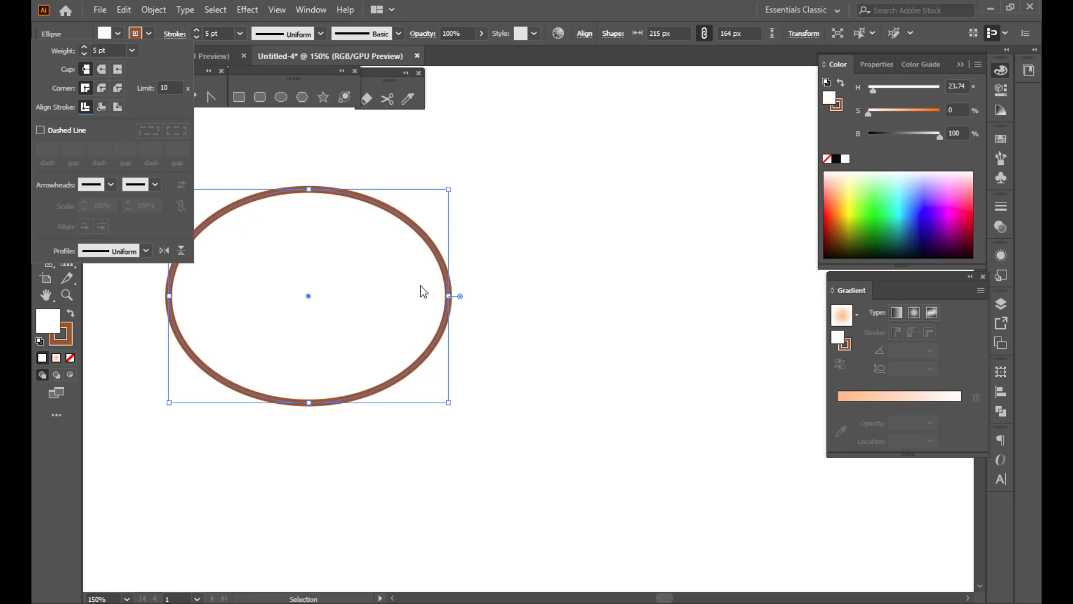
pyautogui.click(102, 107)
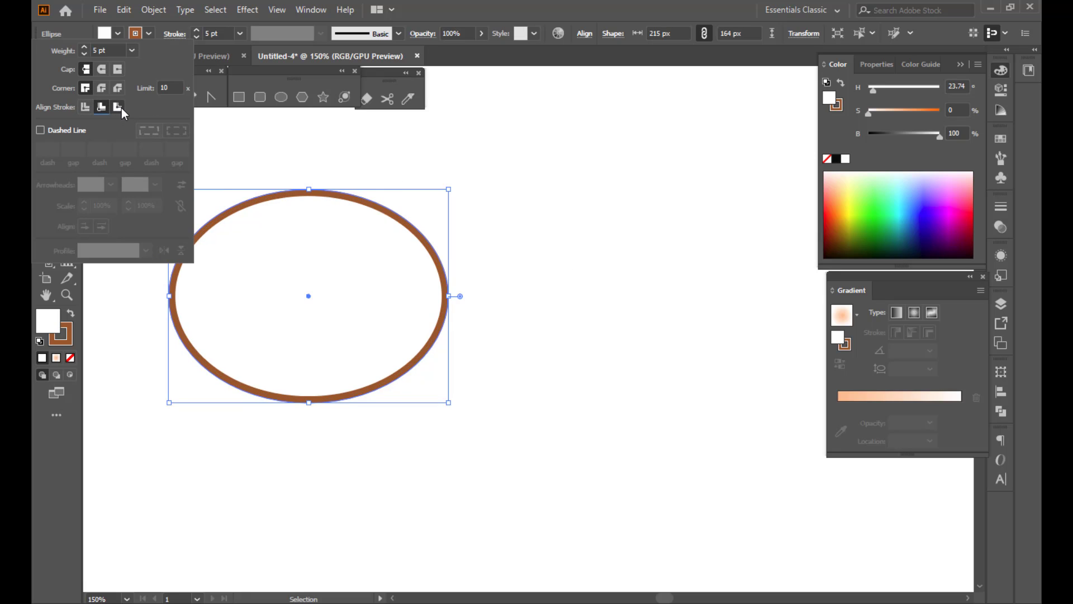
pyautogui.click(121, 109)
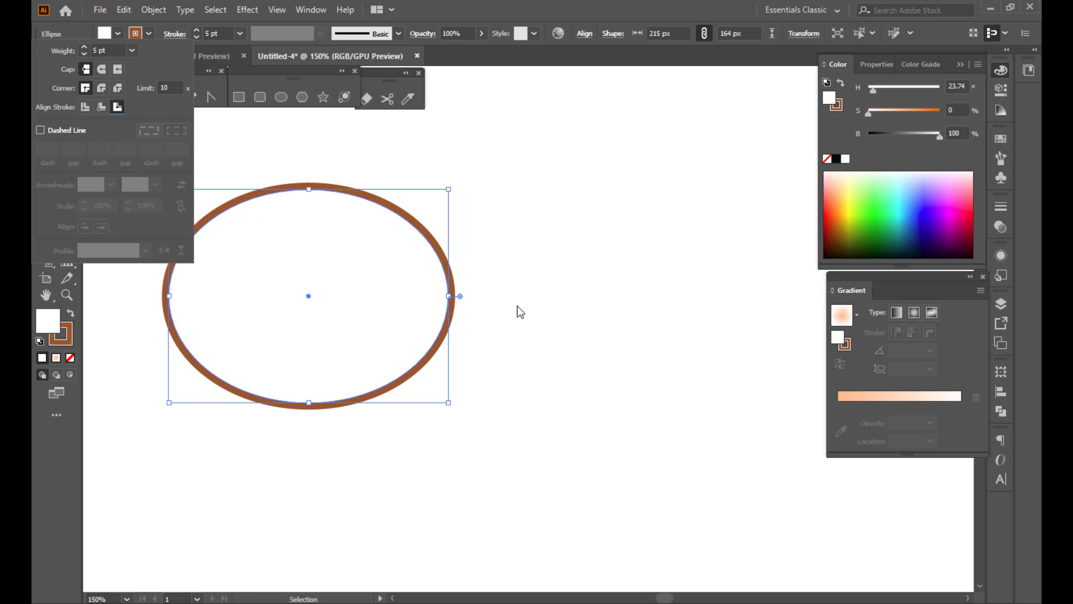
pyautogui.click(465, 381)
pyautogui.click(419, 363)
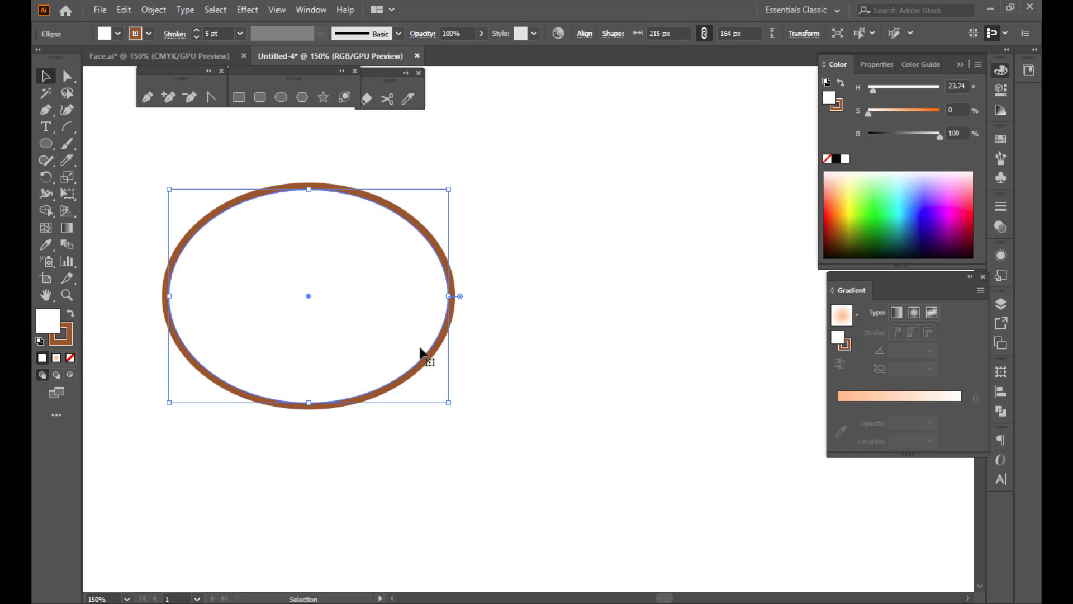
pyautogui.scroll(-2, 347, 265)
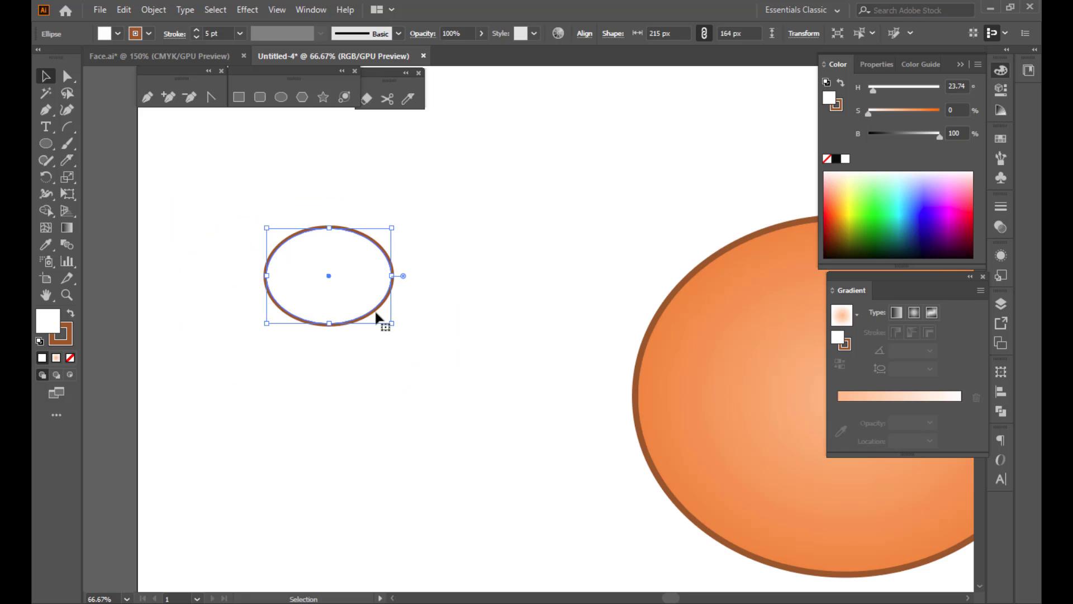
# Step: Copy the white eye ellipse below the original and overlap that copy with a second one offset slightly up and left
pyautogui.click(486, 247)
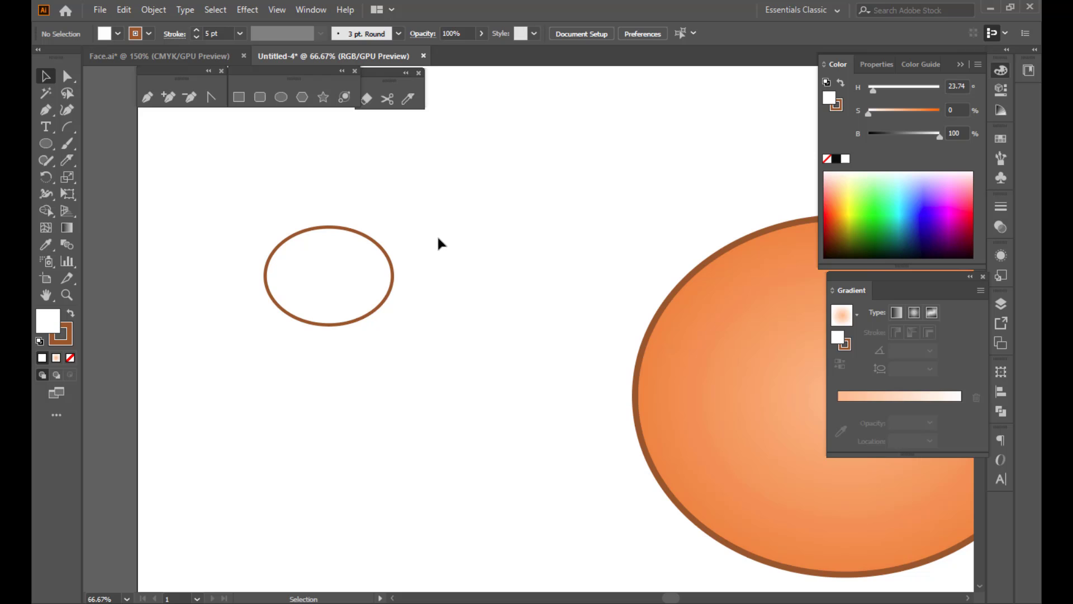
pyautogui.click(371, 315)
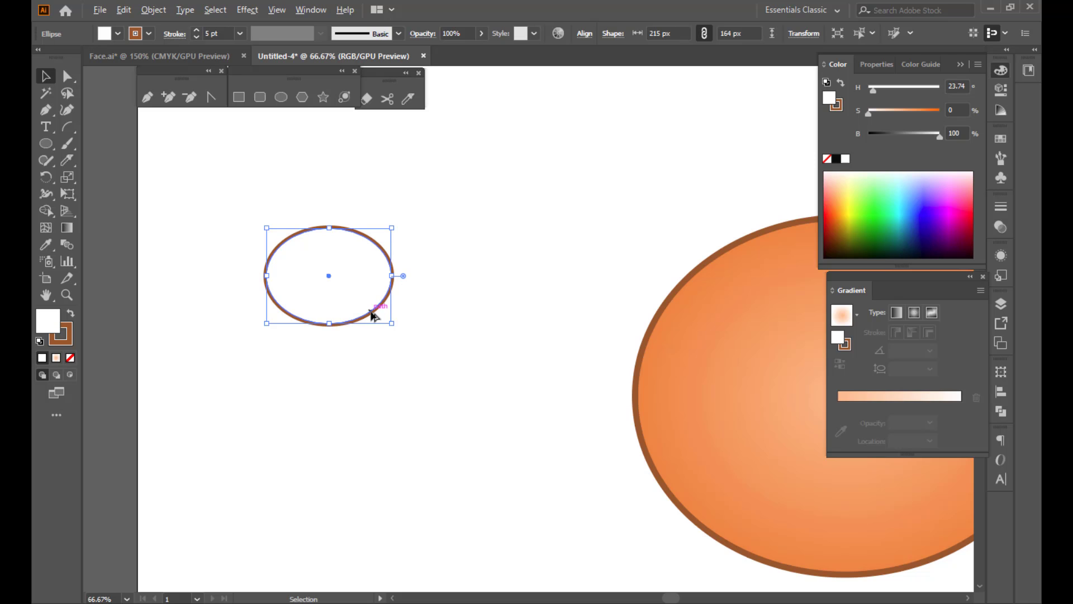
pyautogui.moveTo(373, 312); pyautogui.dragTo(387, 444)
pyautogui.click(440, 421)
pyautogui.click(425, 380)
# Step: Cut the two overlapping ellipses with the Shape Builder so that only the thin lower-right crescent remains
pyautogui.moveTo(437, 372); pyautogui.dragTo(339, 483)
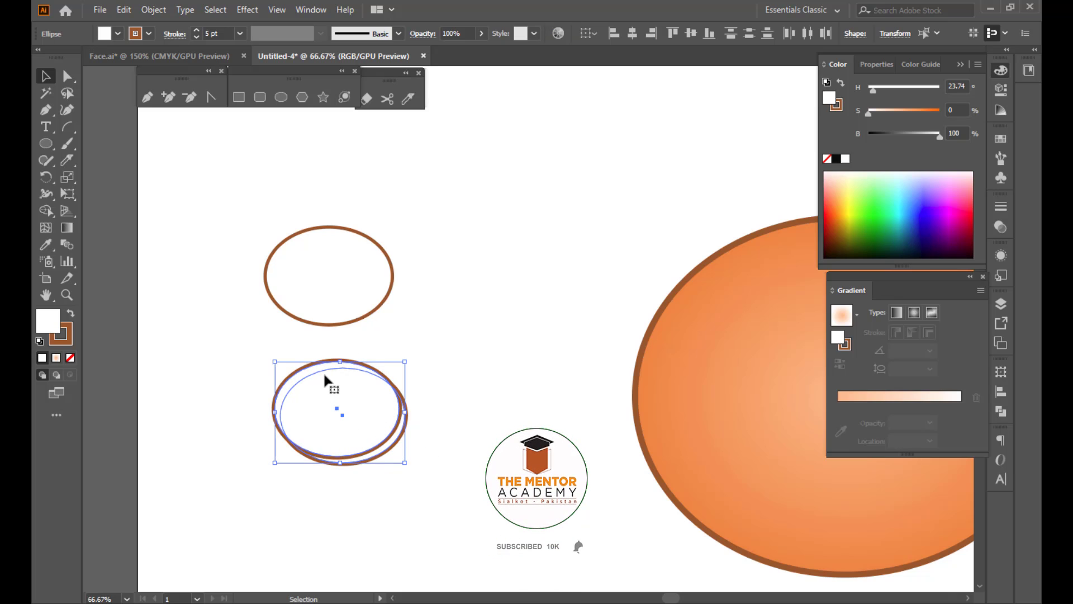
pyautogui.click(47, 212)
pyautogui.moveTo(263, 362); pyautogui.dragTo(363, 426)
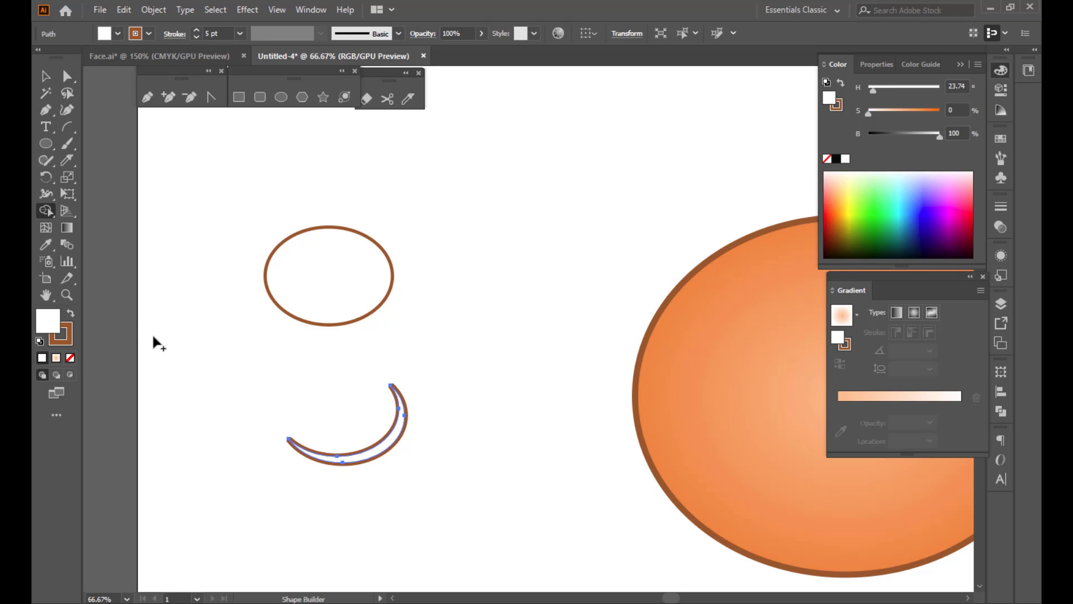
pyautogui.click(46, 76)
pyautogui.click(199, 288)
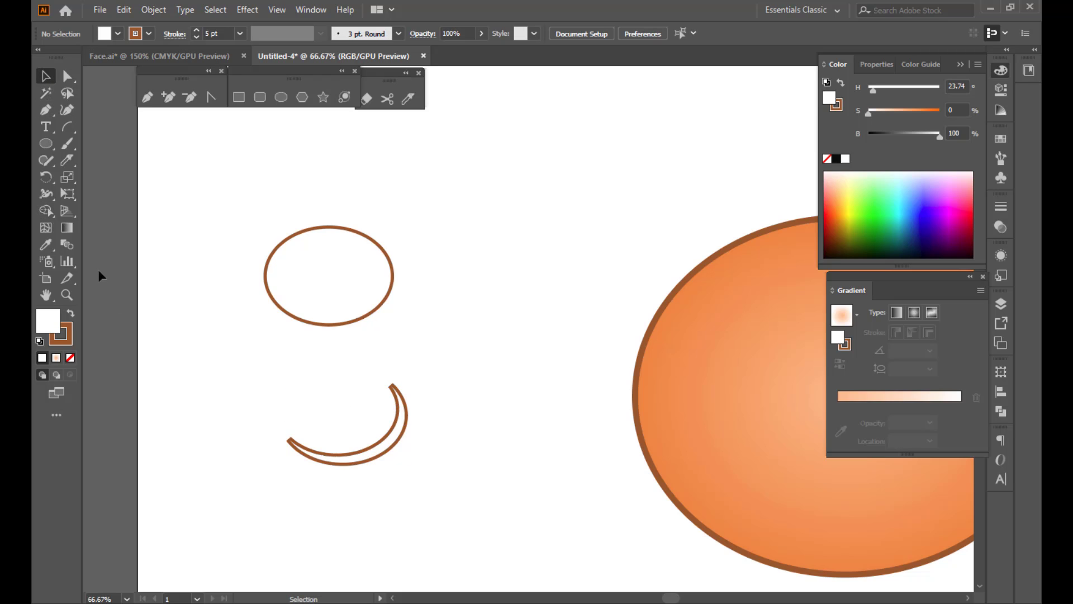
# Step: Remove the crescent's stroke and fill it with the orange sampled from the head's edge using the Eyedropper
pyautogui.moveTo(426, 365); pyautogui.dragTo(266, 506)
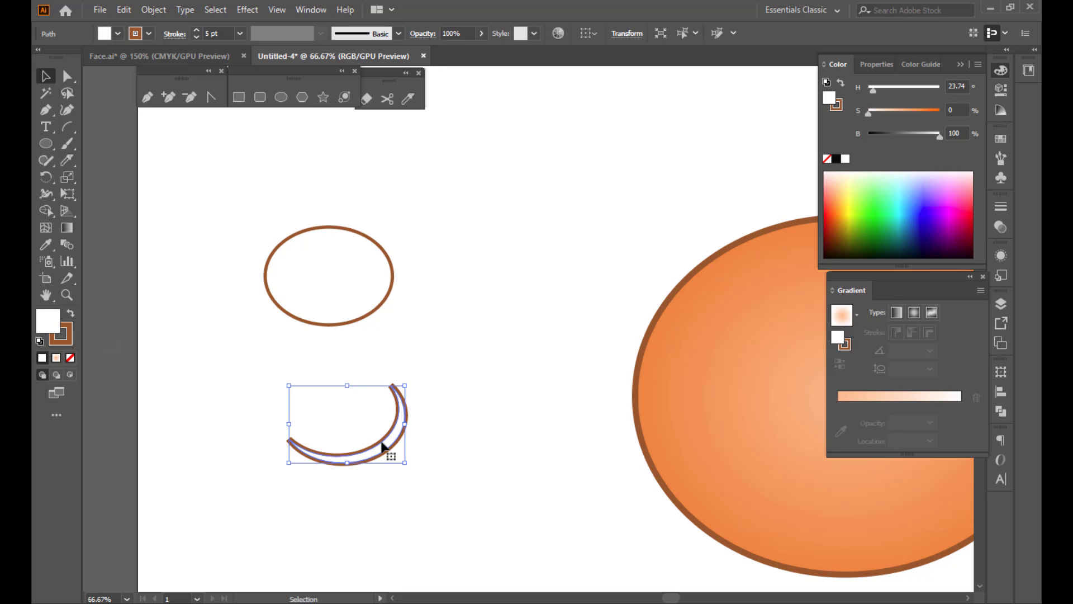
pyautogui.click(67, 342)
pyautogui.click(71, 358)
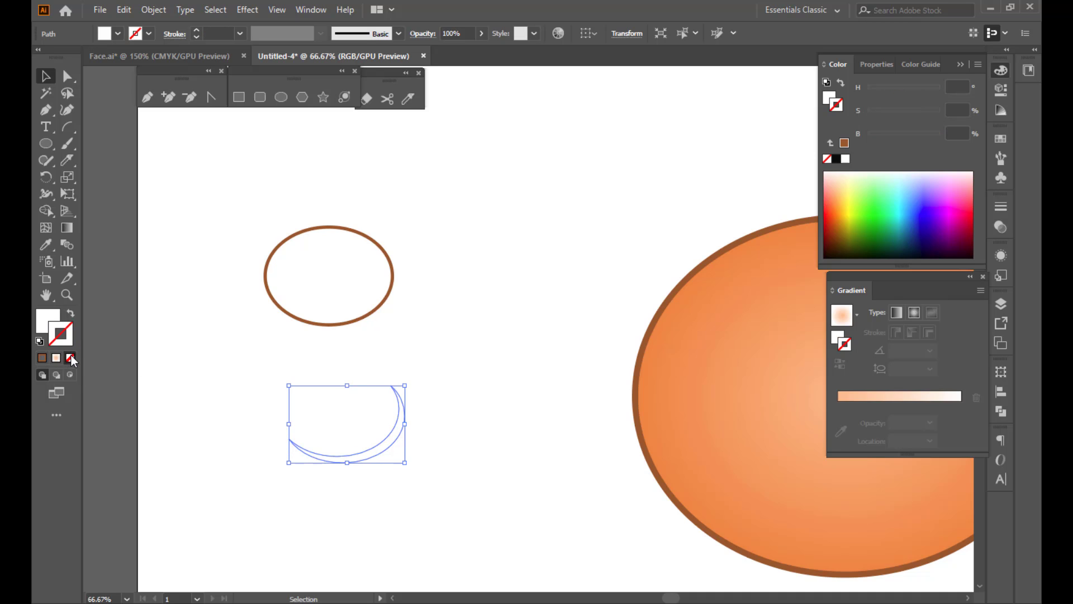
pyautogui.click(49, 323)
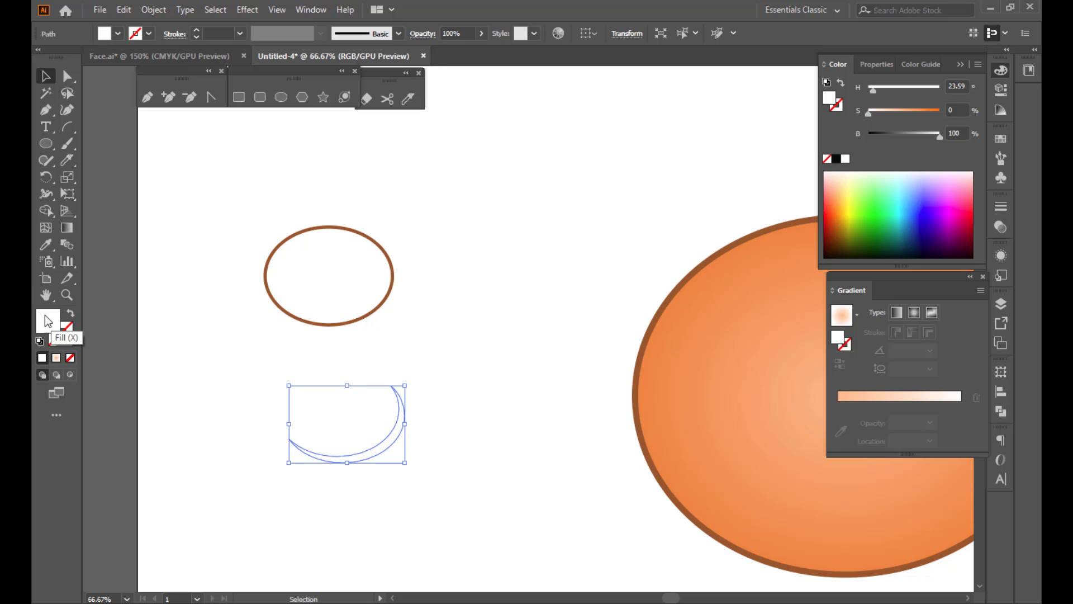
pyautogui.click(46, 245)
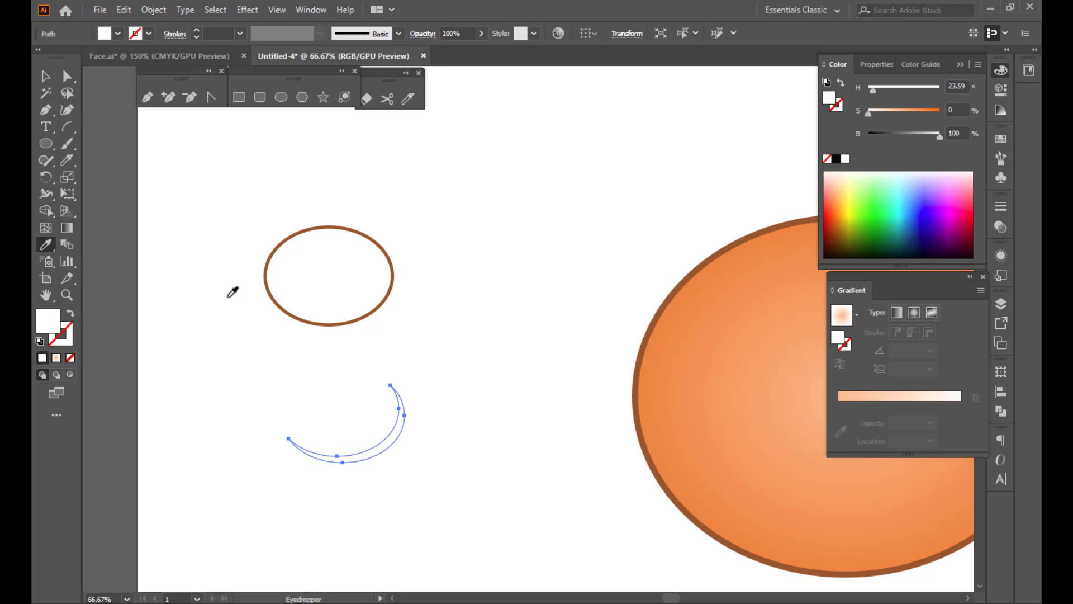
pyautogui.click(673, 351)
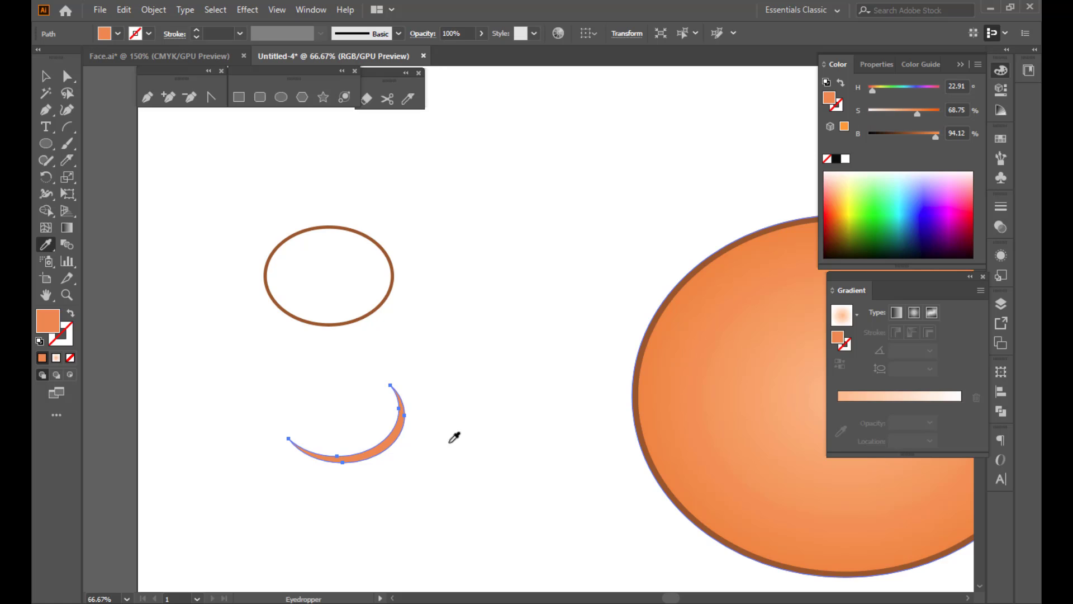
pyautogui.click(46, 76)
pyautogui.click(457, 443)
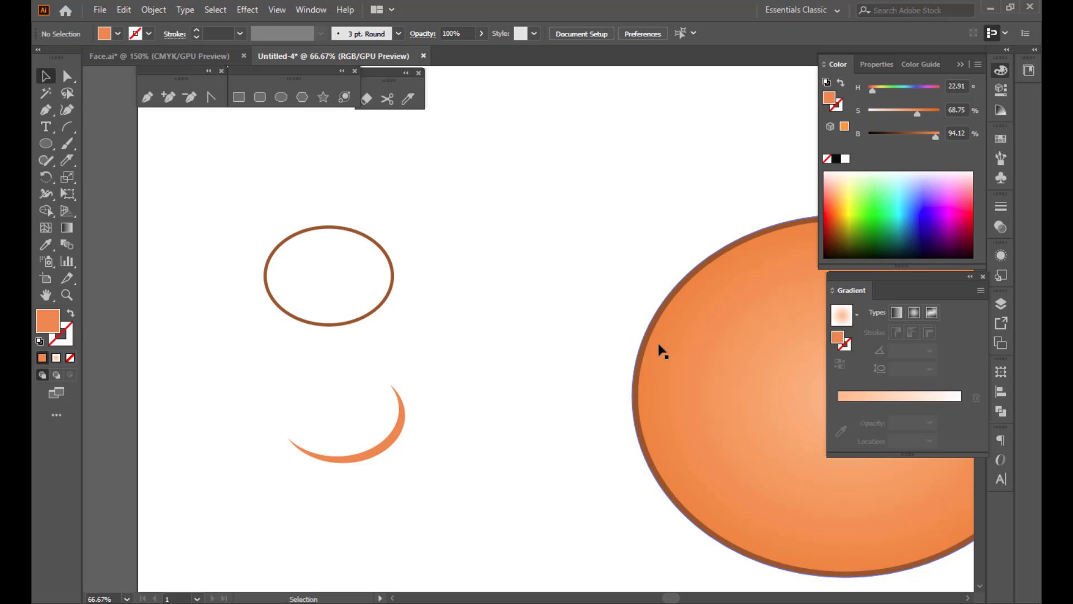
# Step: Fit the orange crescent inside the lower-right edge of the white eye ellipse
pyautogui.moveTo(379, 453)
pyautogui.mouseDown()
pyautogui.moveTo(357, 384)
pyautogui.moveTo(356, 324)
pyautogui.moveTo(371, 316)
pyautogui.moveTo(367, 305)
pyautogui.moveTo(408, 300)
pyautogui.moveTo(419, 311)
pyautogui.mouseUp()
pyautogui.hotkey('ctrl', '=')
pyautogui.hotkey('ctrl', '=')
pyautogui.hotkey('ctrl', '=')
pyautogui.hotkey('ctrl', '=')
pyautogui.click(447, 316)
pyautogui.click(580, 467)
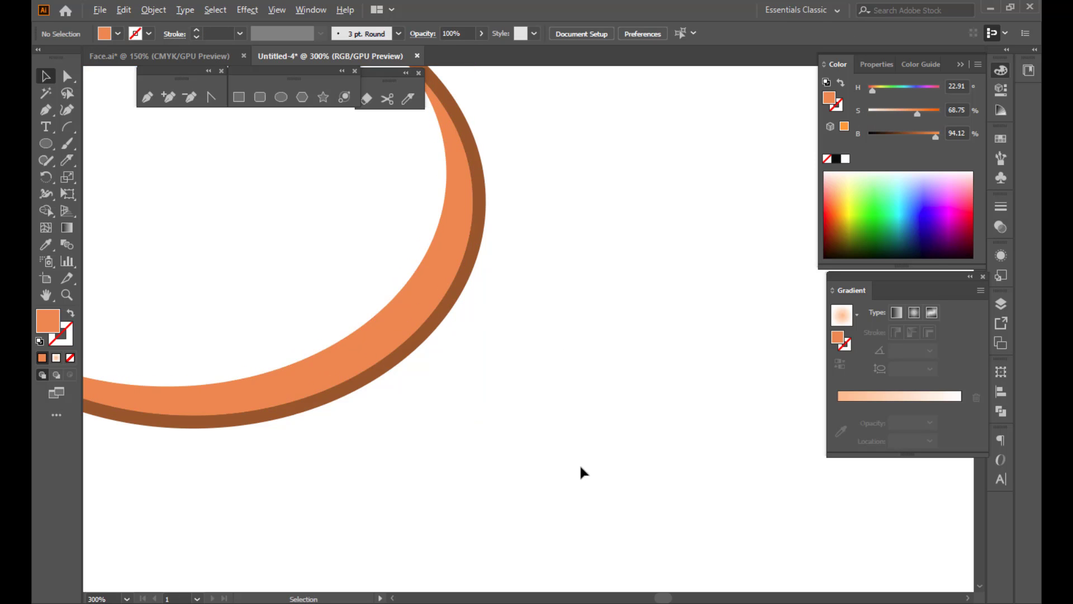
pyautogui.keyDown('alt'); pyautogui.scroll(-3, 579, 470); pyautogui.keyUp('alt')
pyautogui.keyDown('alt'); pyautogui.scroll(2, 517, 446); pyautogui.keyUp('alt')
# Step: Set the orange crescent's opacity to 20% and deselect it
pyautogui.click(526, 389)
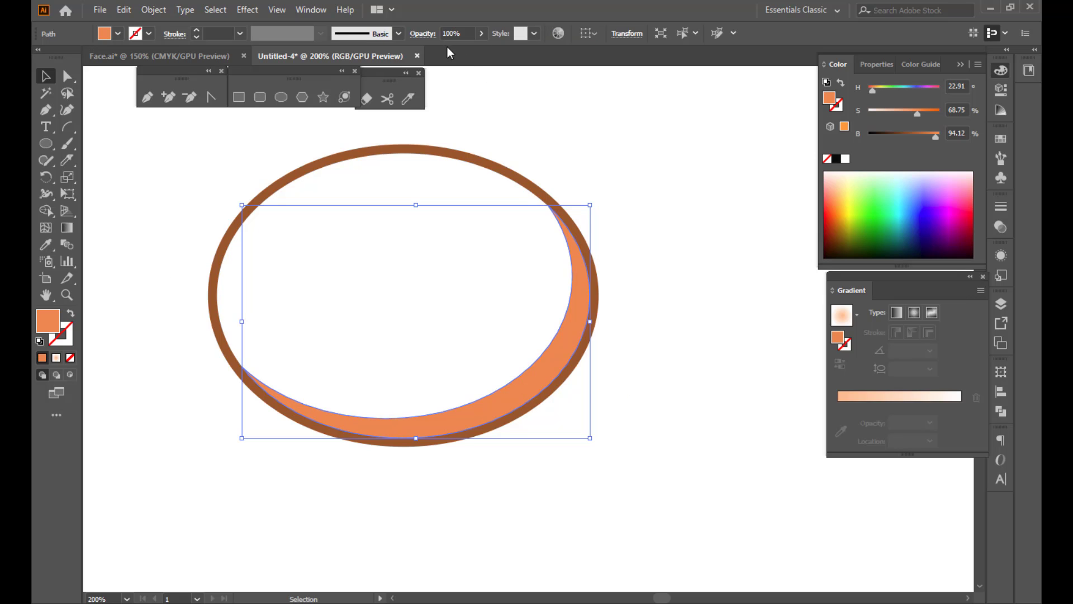
pyautogui.click(465, 33)
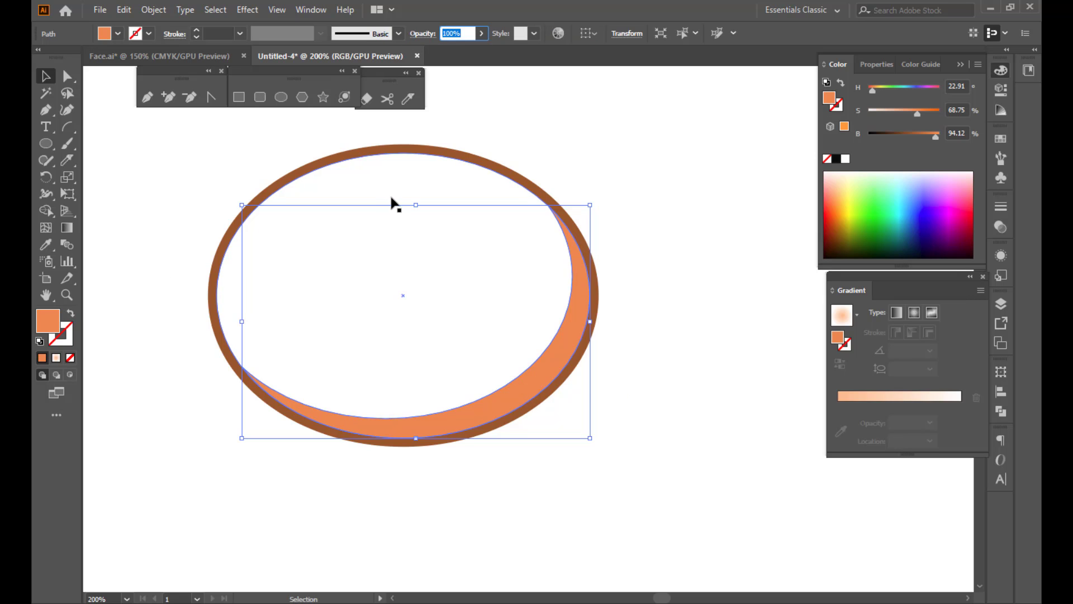
pyautogui.write('20')
pyautogui.press('Return')
pyautogui.click(621, 459)
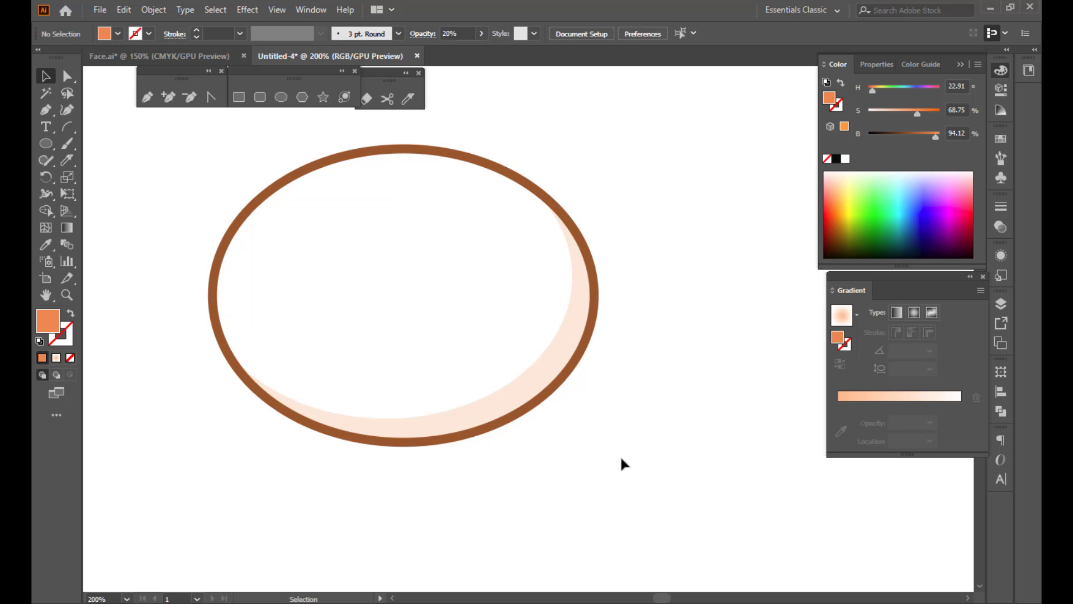
# Step: Group the eye ellipse with its shading crescent and rotate the group clockwise so it tilts down to the right
pyautogui.scroll(-2, 401, 371)
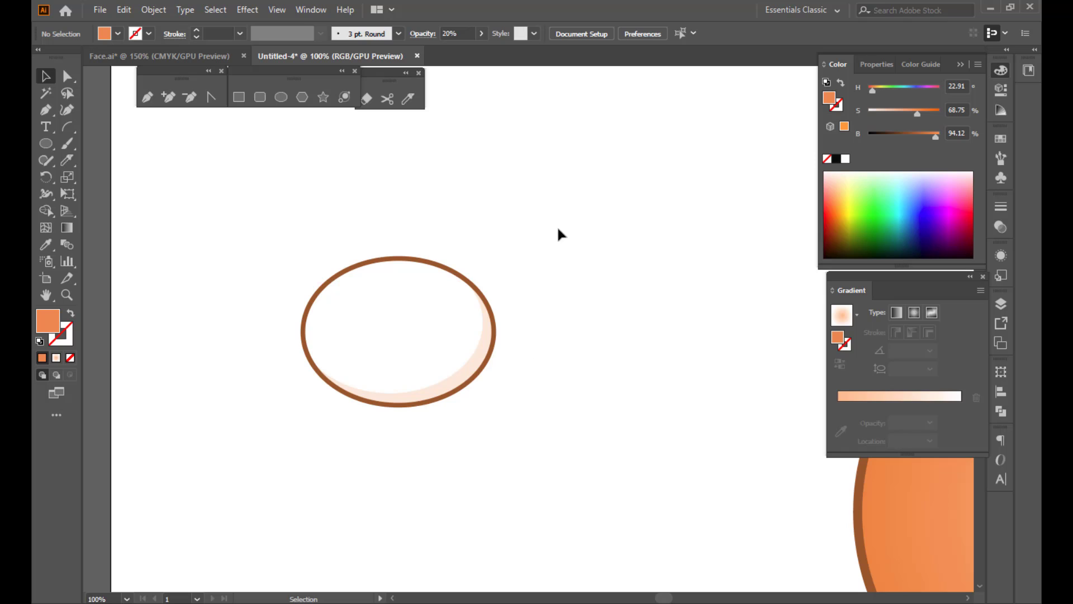
pyautogui.moveTo(269, 406); pyautogui.dragTo(230, 426)
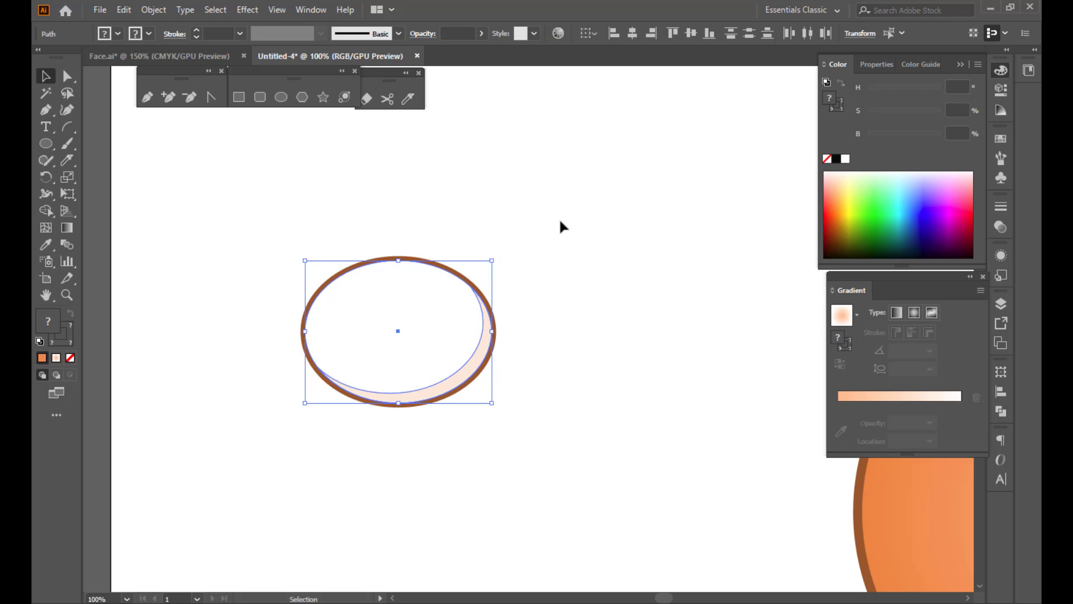
pyautogui.moveTo(611, 209); pyautogui.dragTo(223, 464)
pyautogui.press('a')
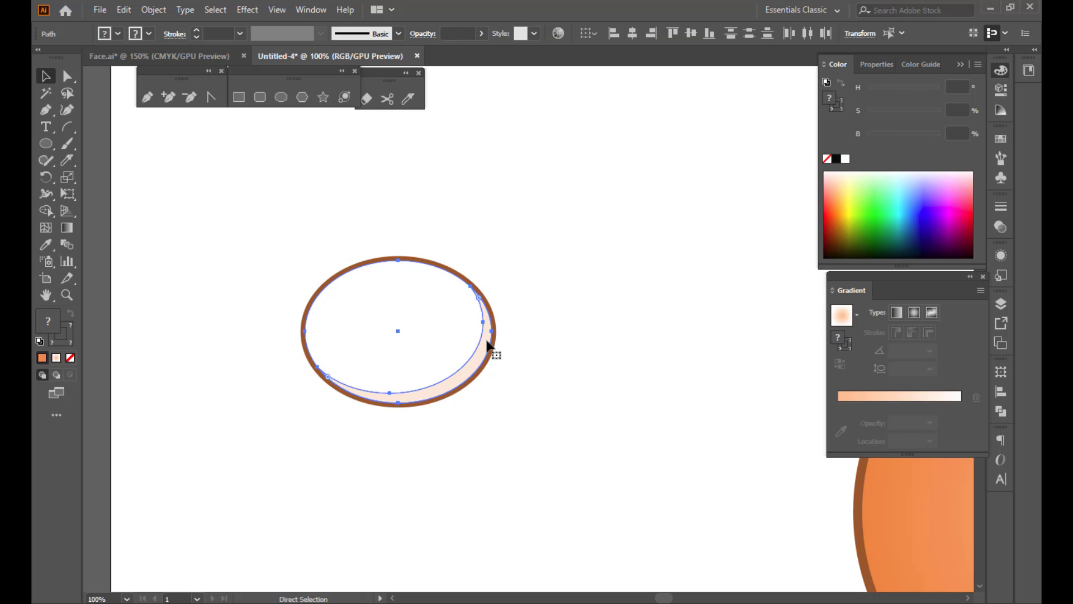
pyautogui.hotkey('ctrl', 'g')
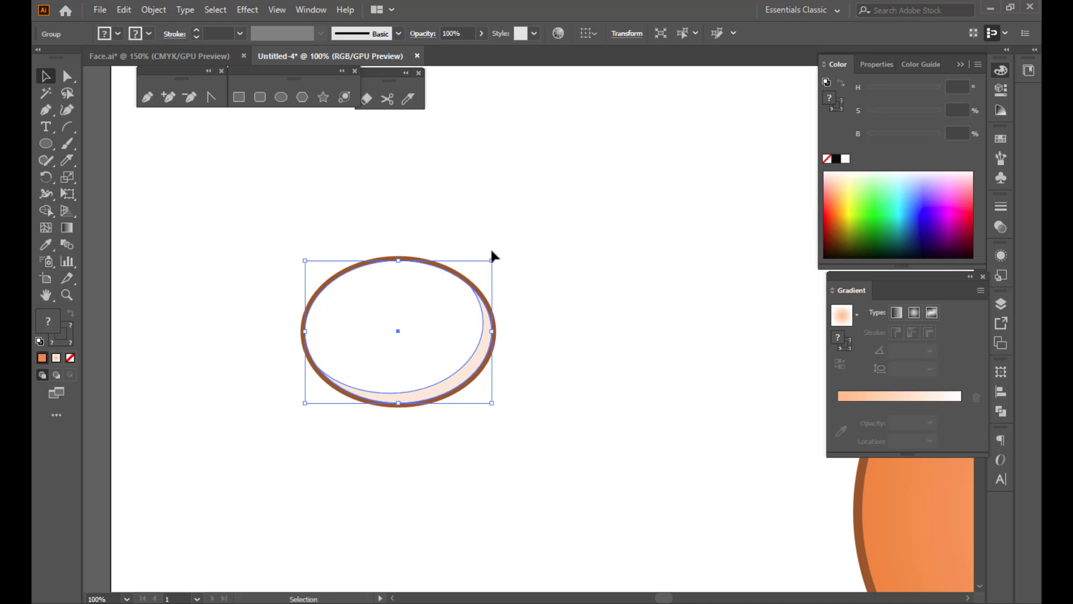
pyautogui.moveTo(492, 252); pyautogui.dragTo(498, 362)
pyautogui.click(511, 370)
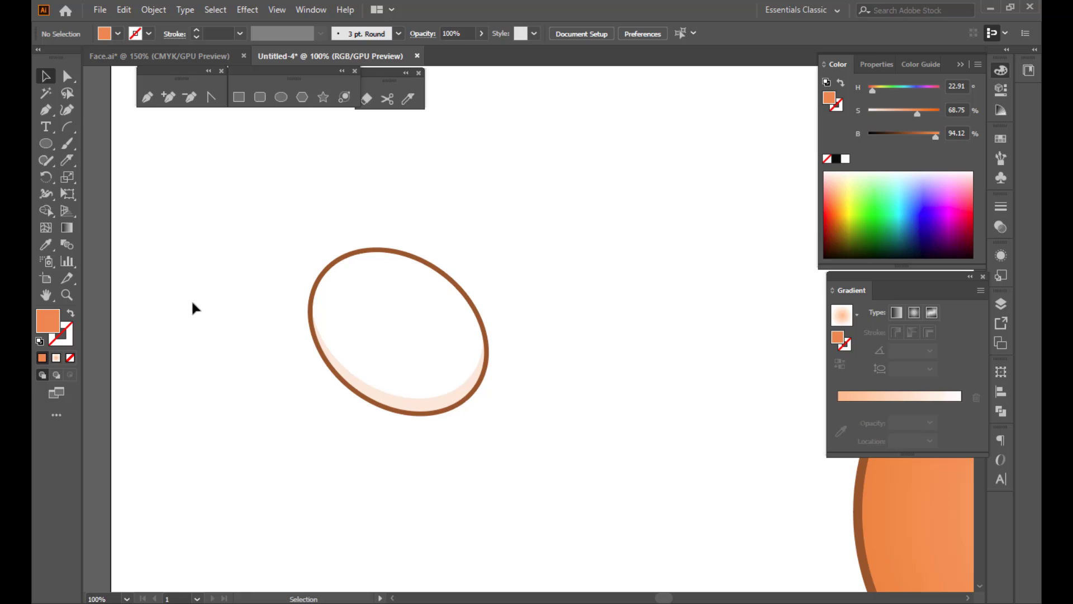
# Step: Draw a pupil circle about 97 px in diameter below the eye and fill it with black (000000)
pyautogui.click(280, 98)
pyautogui.scroll(-1, 260, 301)
pyautogui.scroll(1, 393, 479)
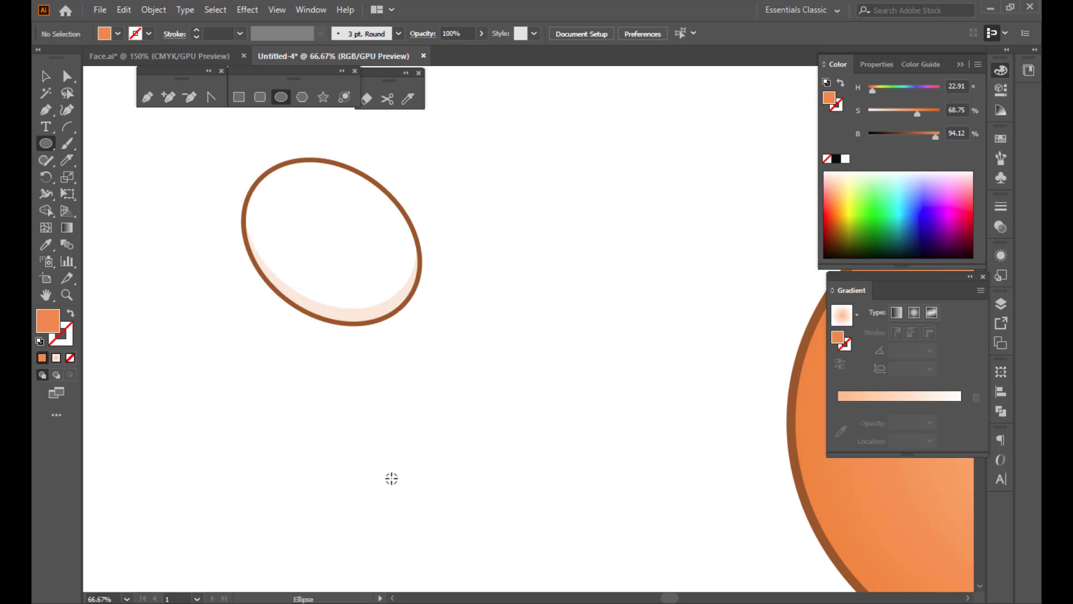
pyautogui.moveTo(354, 375); pyautogui.dragTo(437, 459)
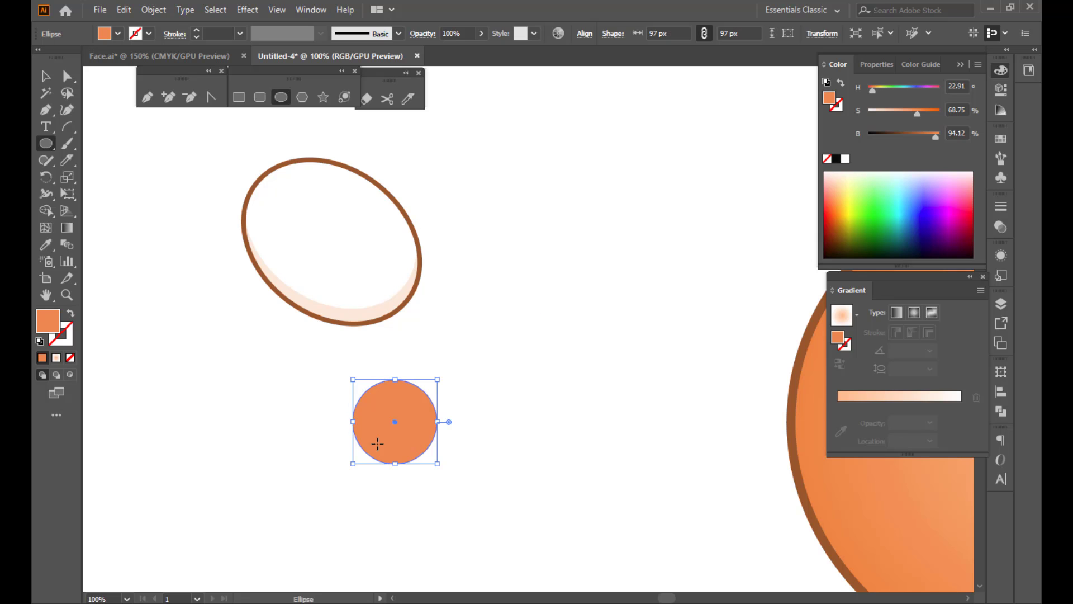
pyautogui.doubleClick(55, 330)
pyautogui.write('000000')
pyautogui.click(703, 335)
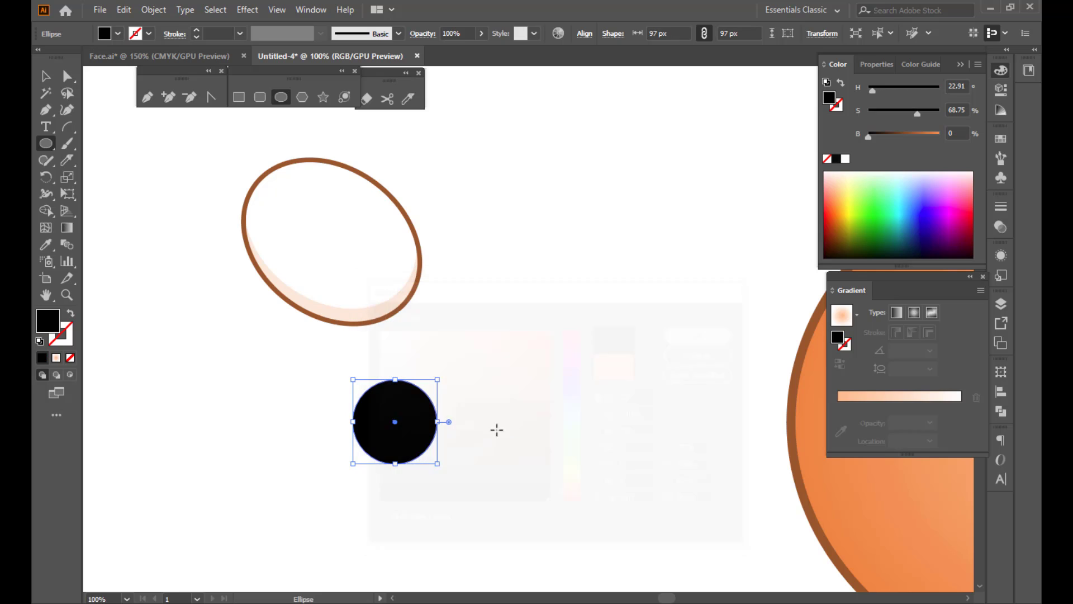
# Step: Copy the black pupil circle toward its upper left and scale the copy down to about 59 px
pyautogui.press('v')
pyautogui.click(208, 307)
pyautogui.click(428, 446)
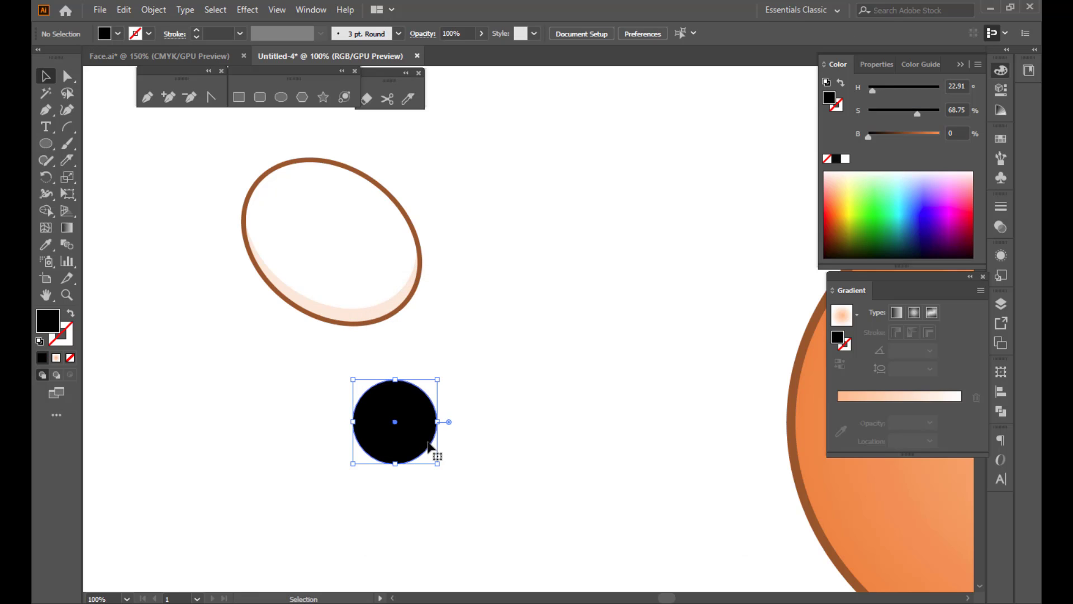
pyautogui.moveTo(413, 431); pyautogui.dragTo(393, 418)
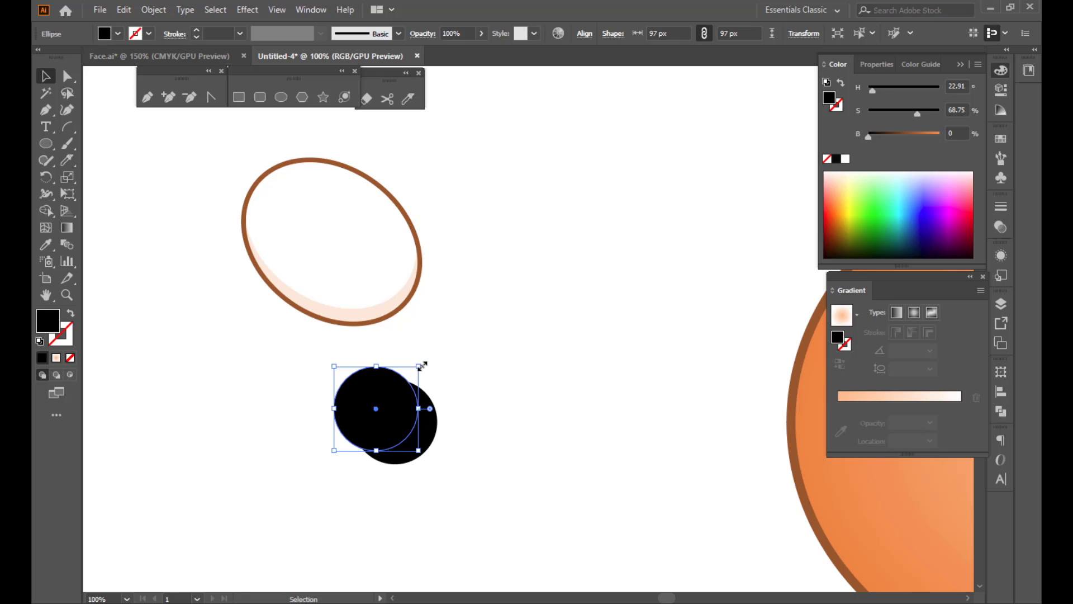
pyautogui.moveTo(421, 365); pyautogui.dragTo(403, 429)
pyautogui.click(473, 378)
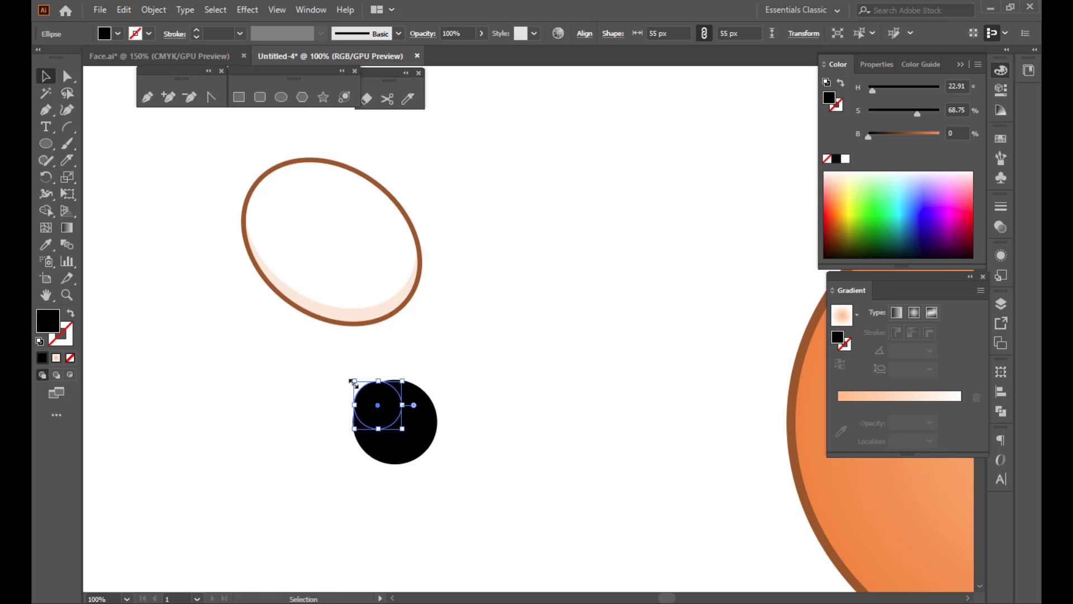
pyautogui.moveTo(355, 380); pyautogui.dragTo(351, 378)
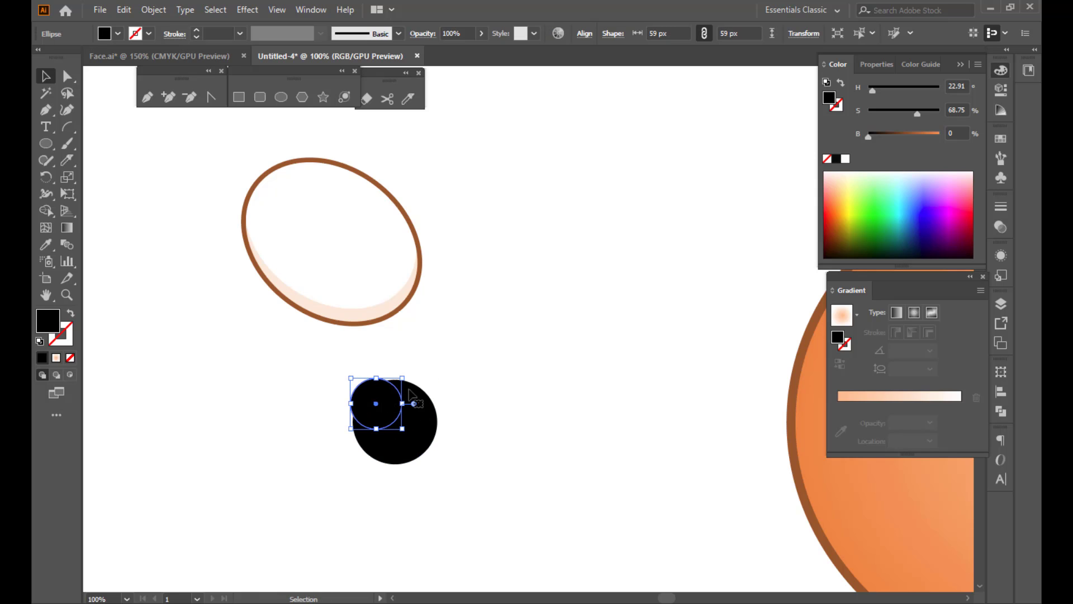
# Step: Fill the small circle with white and nudge it onto the pupil's upper-left edge as a highlight
pyautogui.click(845, 159)
pyautogui.moveTo(490, 332); pyautogui.dragTo(248, 497)
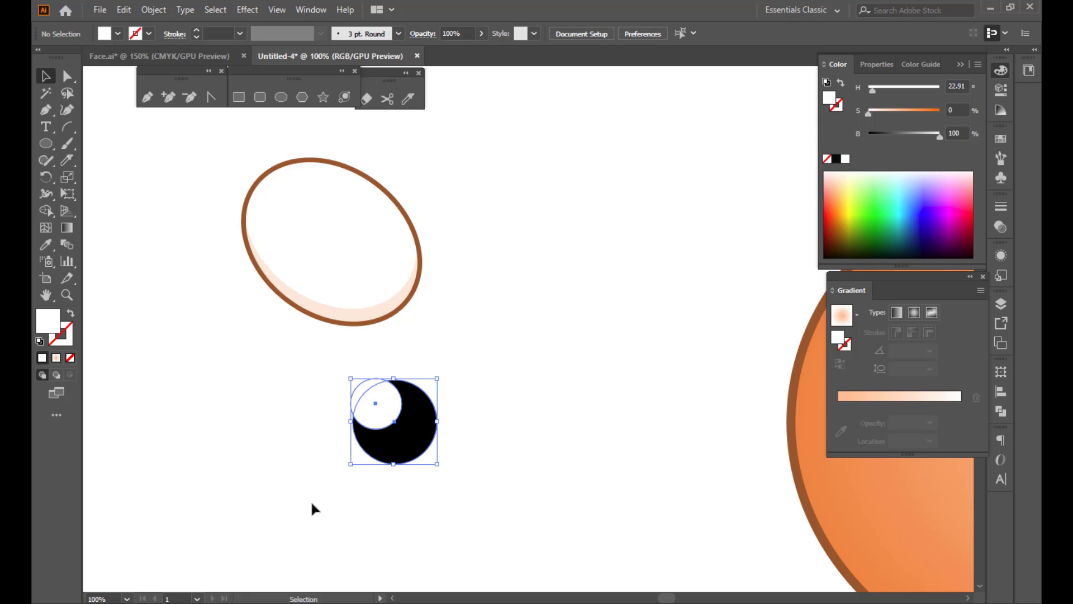
pyautogui.scroll(2, 377, 454)
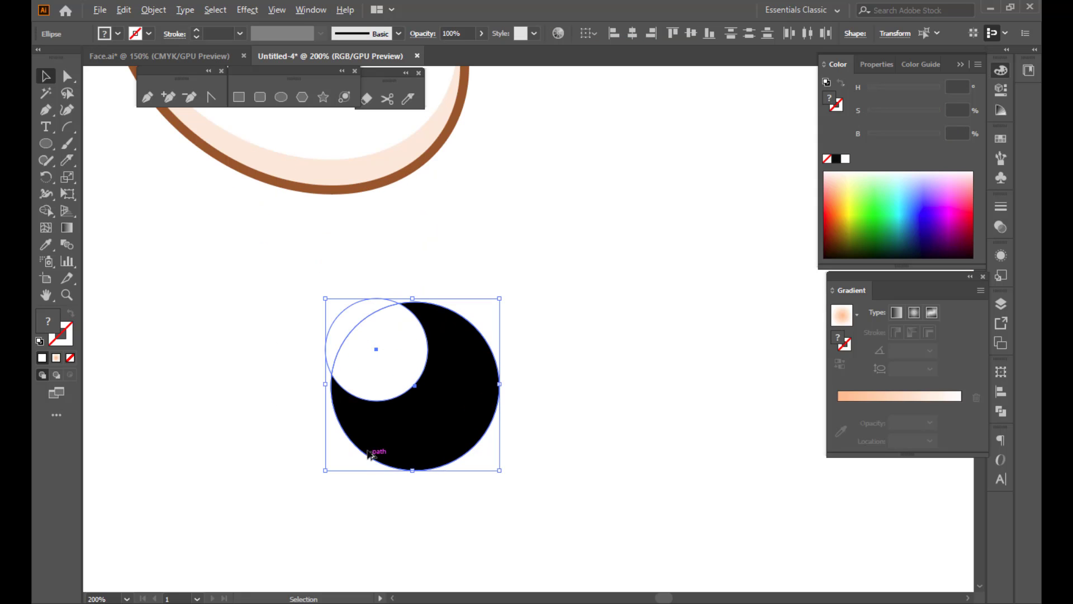
pyautogui.click(343, 277)
pyautogui.moveTo(381, 342); pyautogui.dragTo(385, 340)
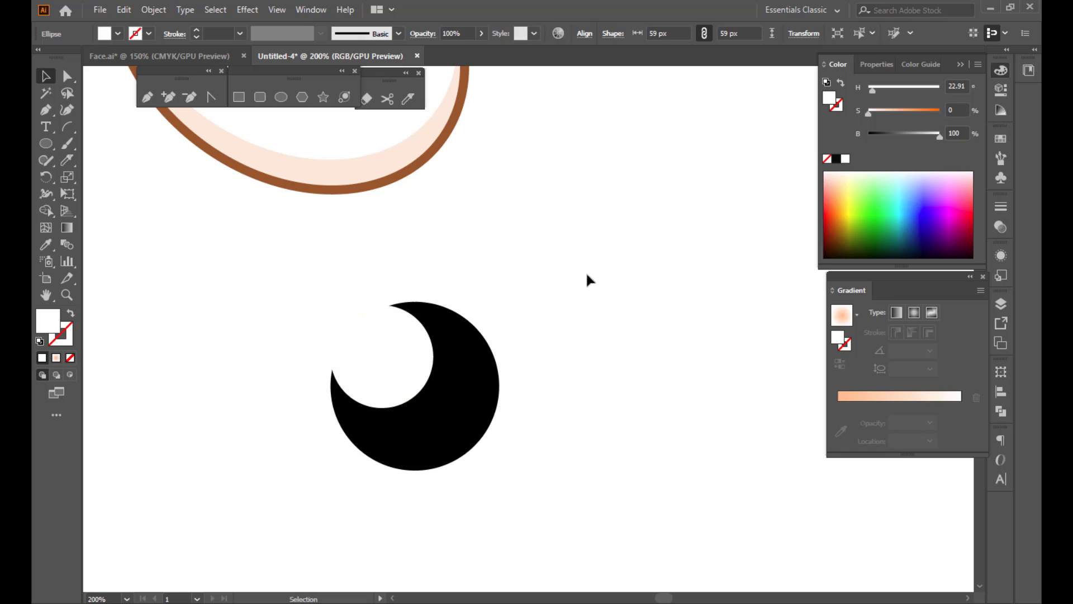
# Step: Trim away the part of the white highlight that extends outside the black pupil with the Shape Builder
pyautogui.moveTo(585, 272); pyautogui.dragTo(231, 515)
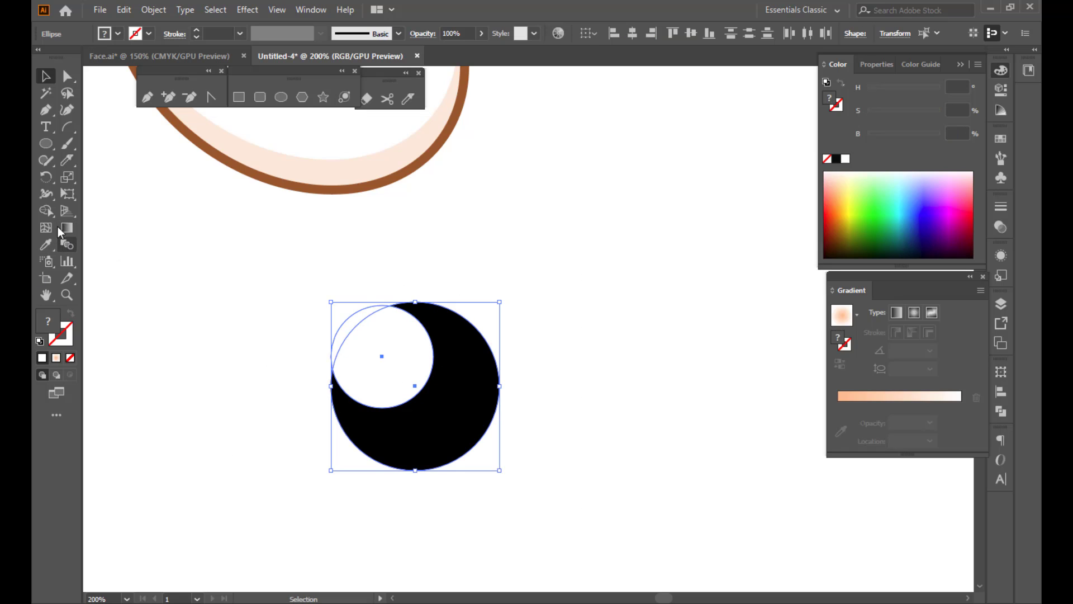
pyautogui.moveTo(637, 256); pyautogui.dragTo(168, 553)
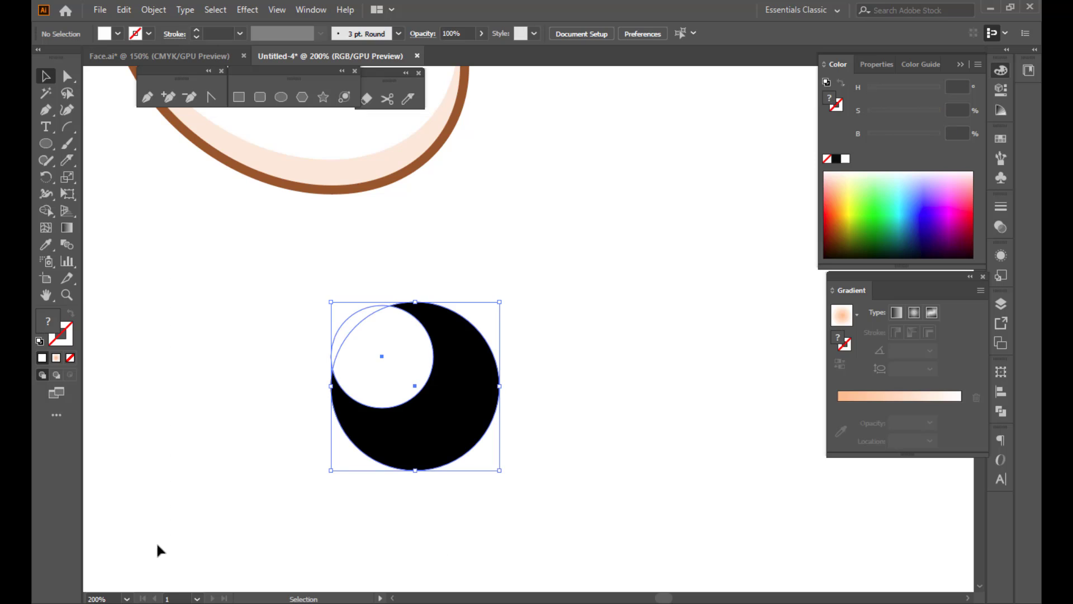
pyautogui.click(46, 211)
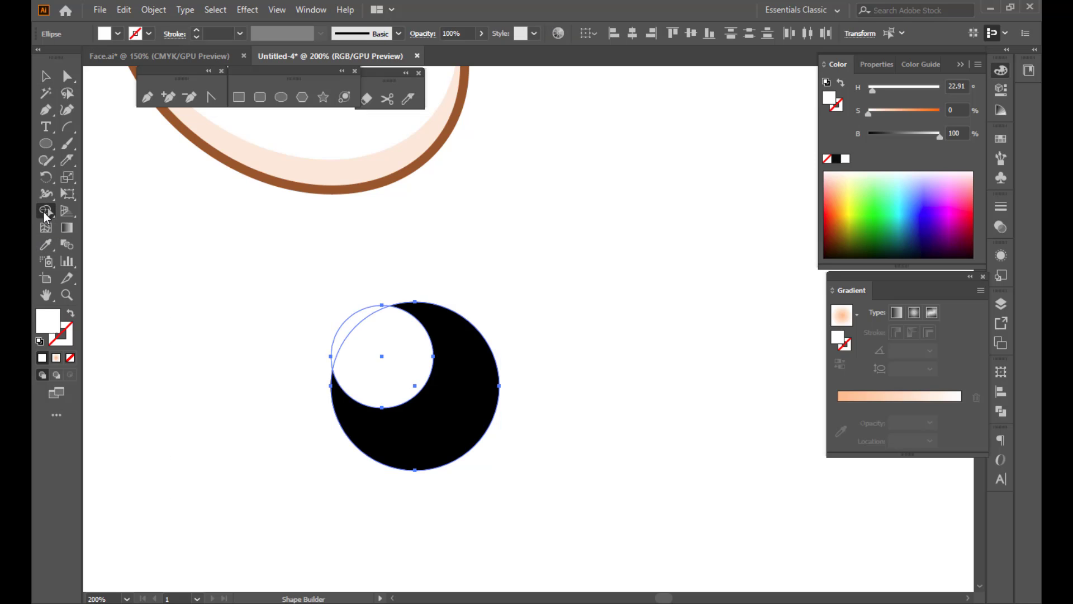
pyautogui.keyDown('alt'); pyautogui.click(356, 323); pyautogui.keyUp('alt')
pyautogui.click(46, 76)
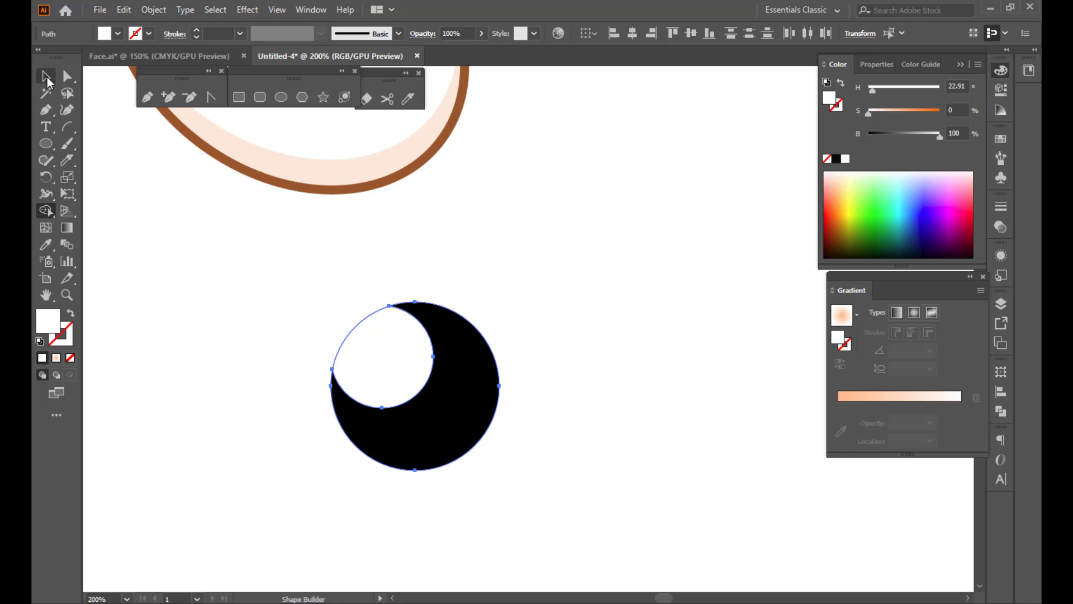
pyautogui.click(239, 266)
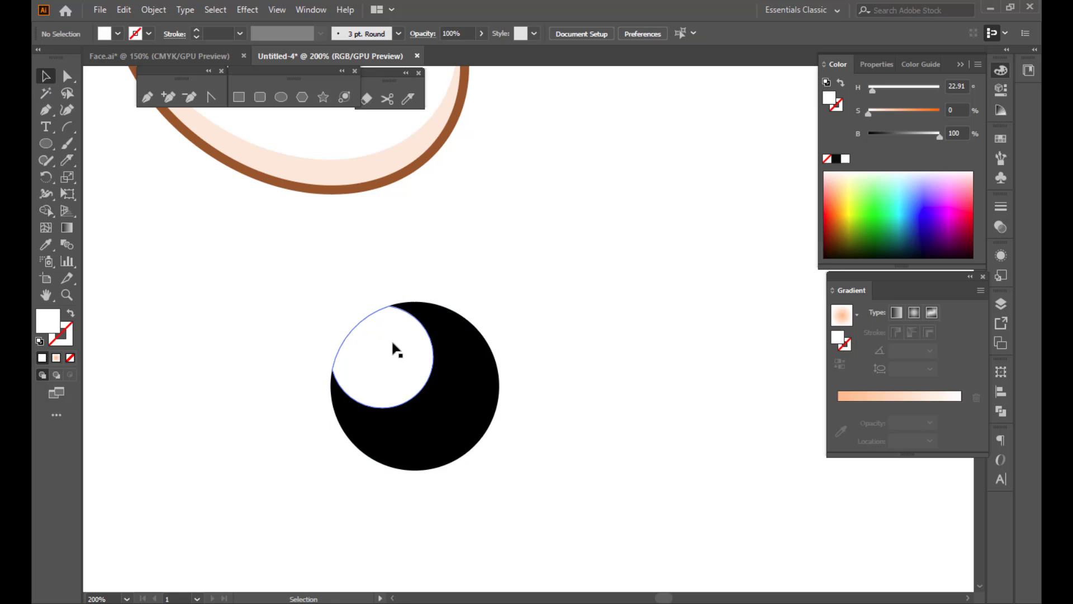
# Step: Group the black pupil with its white highlight and move it inside the eye near the lower-right edge
pyautogui.moveTo(581, 261); pyautogui.dragTo(243, 536)
pyautogui.press('a')
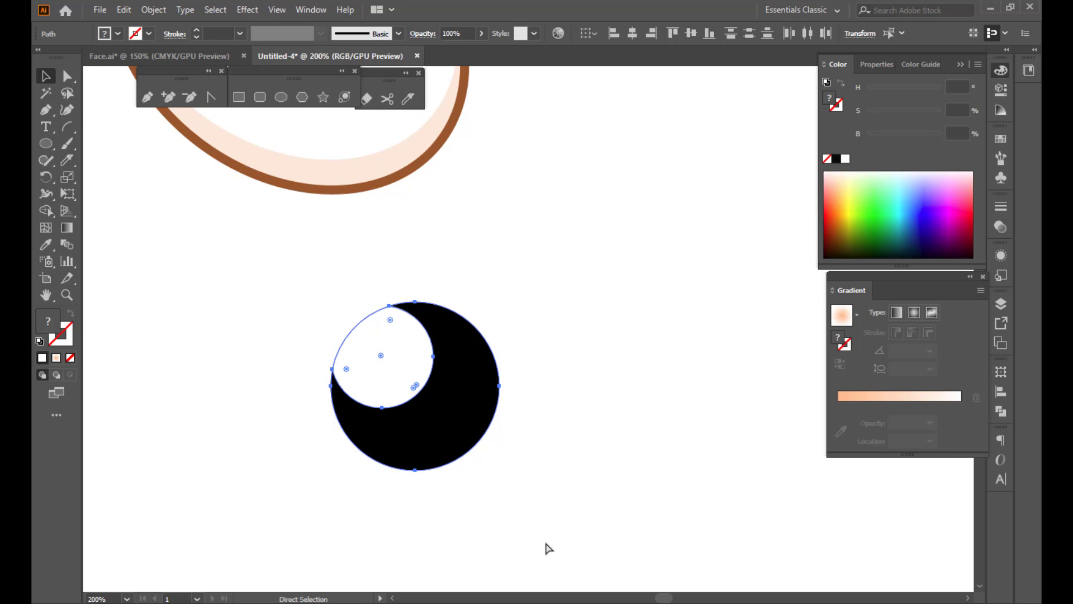
pyautogui.press('v')
pyautogui.click(513, 494)
pyautogui.scroll(-2, 430, 532)
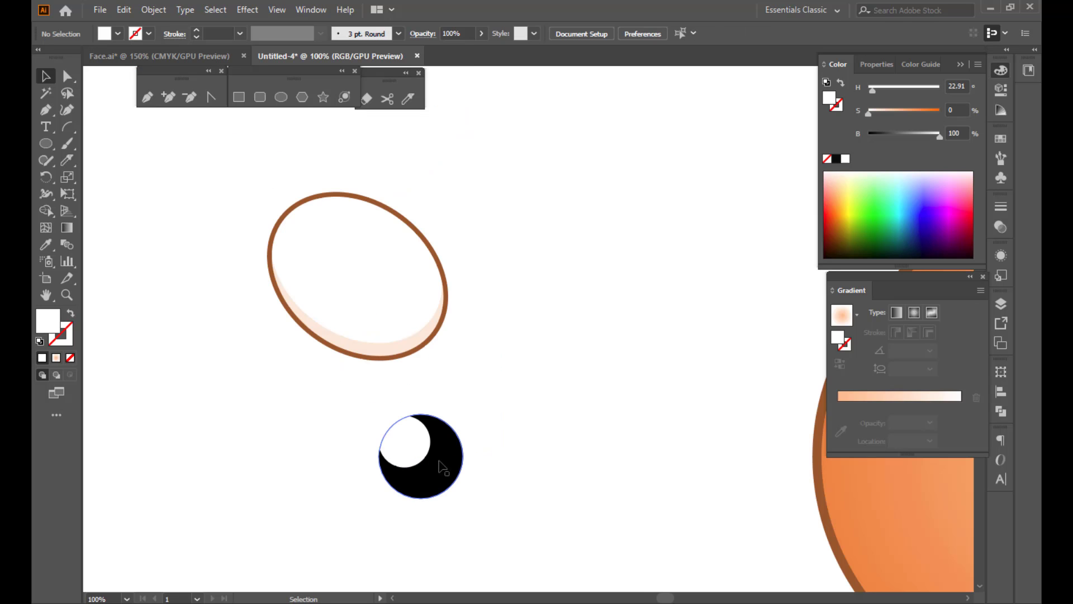
pyautogui.moveTo(439, 464); pyautogui.dragTo(405, 302)
pyautogui.scroll(1, 397, 308)
pyautogui.moveTo(320, 232); pyautogui.dragTo(335, 244)
pyautogui.click(482, 380)
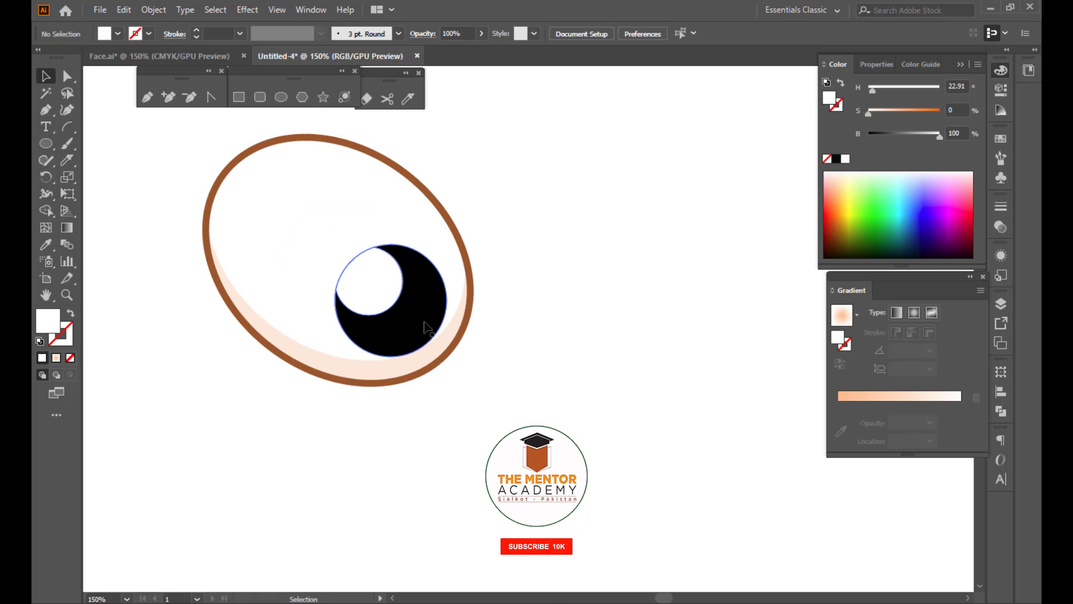
pyautogui.moveTo(424, 320); pyautogui.dragTo(423, 320)
pyautogui.click(372, 402)
# Step: Group the whole eye and place it on the upper-left part of the orange head
pyautogui.scroll(-2, 327, 347)
pyautogui.scroll(-1, 313, 342)
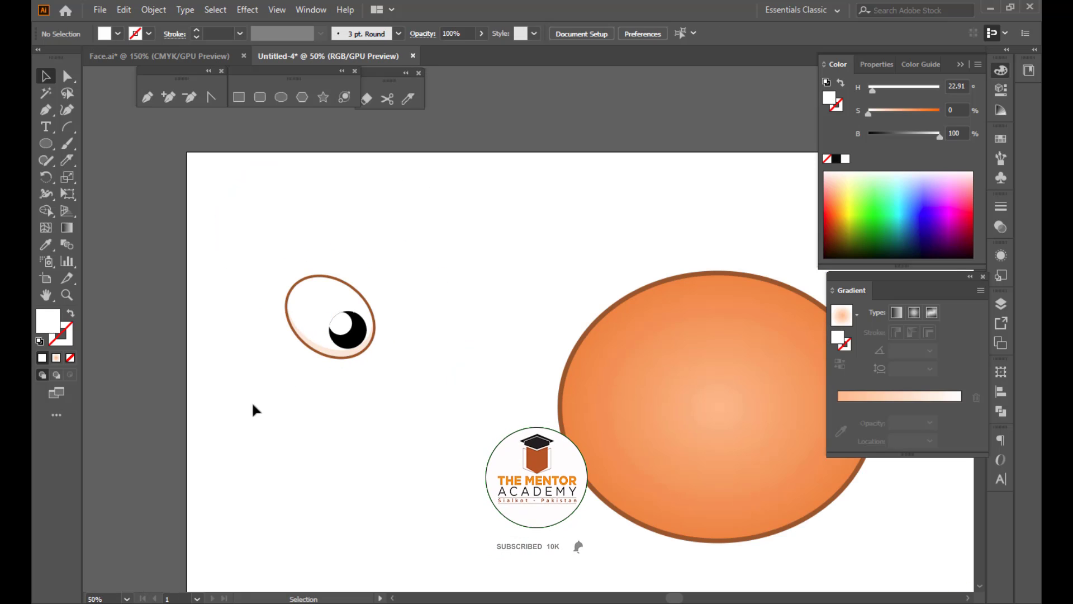
pyautogui.moveTo(230, 249); pyautogui.dragTo(392, 401)
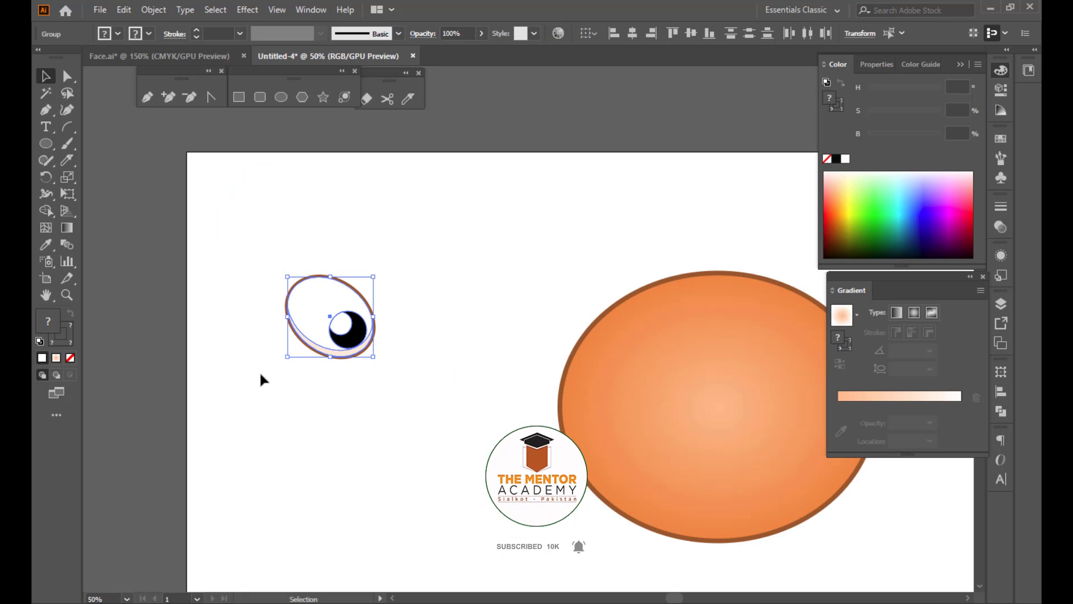
pyautogui.scroll(-1, 229, 365)
pyautogui.press('a')
pyautogui.press('v')
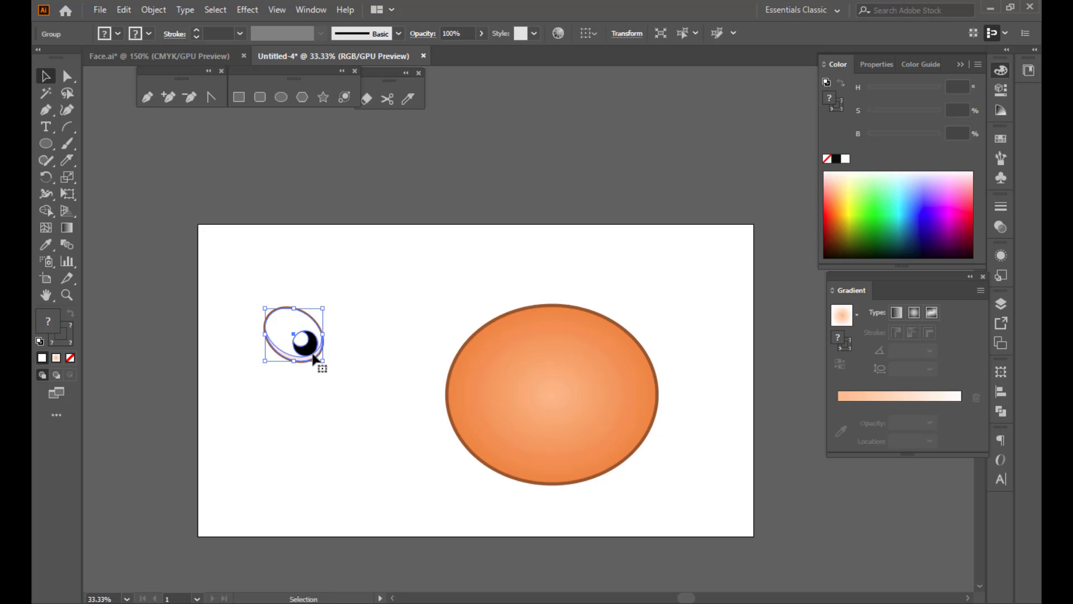
pyautogui.moveTo(312, 359); pyautogui.dragTo(531, 386)
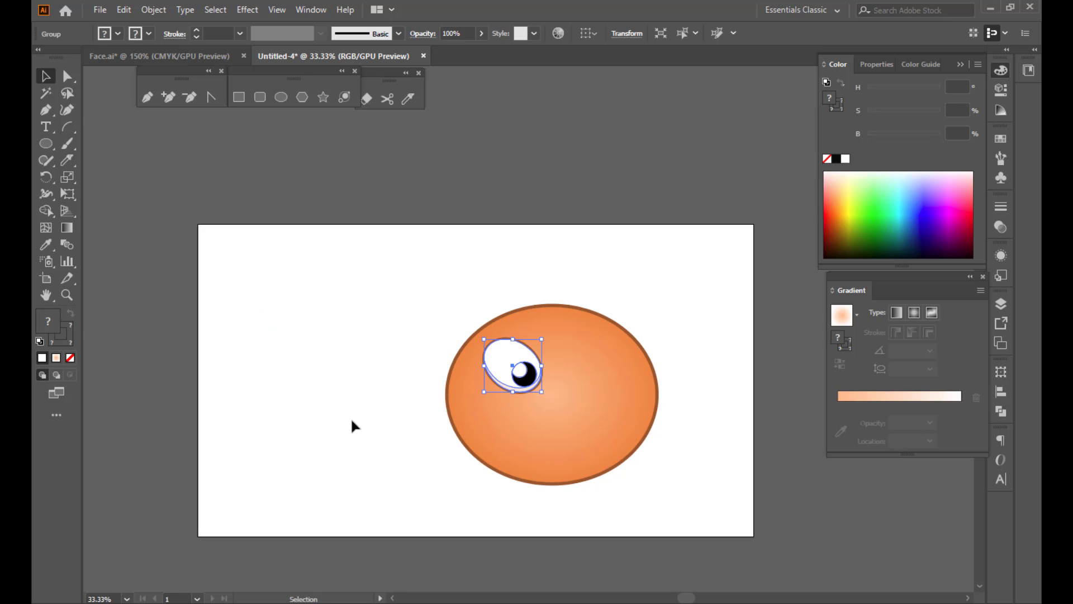
pyautogui.click(353, 427)
pyautogui.scroll(-1, 431, 391)
pyautogui.scroll(2, 455, 392)
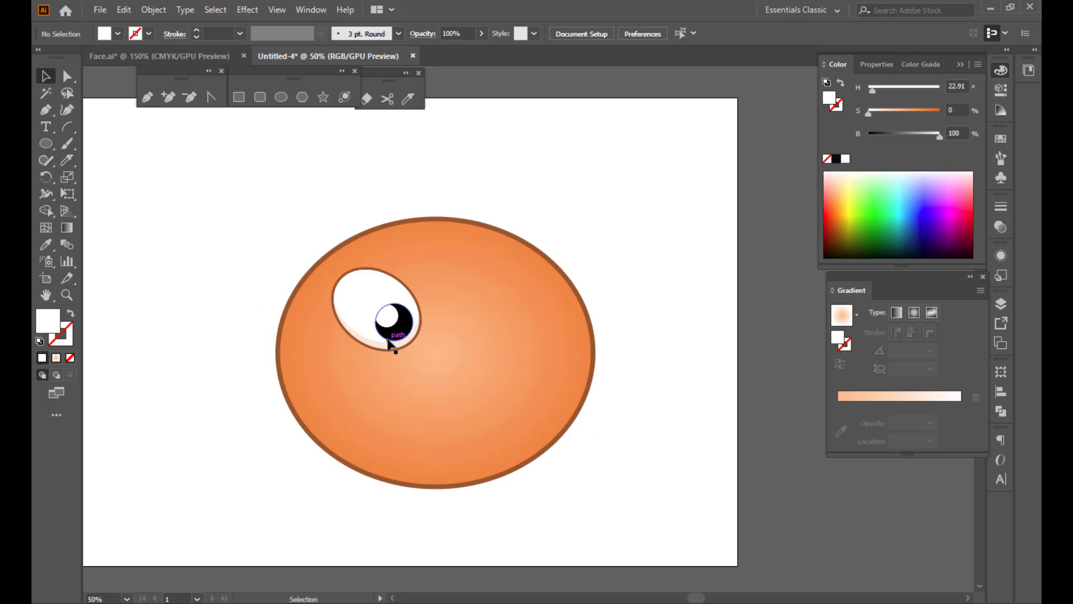
pyautogui.moveTo(402, 336)
pyautogui.mouseDown()
pyautogui.moveTo(427, 334)
pyautogui.moveTo(413, 352)
pyautogui.moveTo(407, 341)
pyautogui.mouseUp()
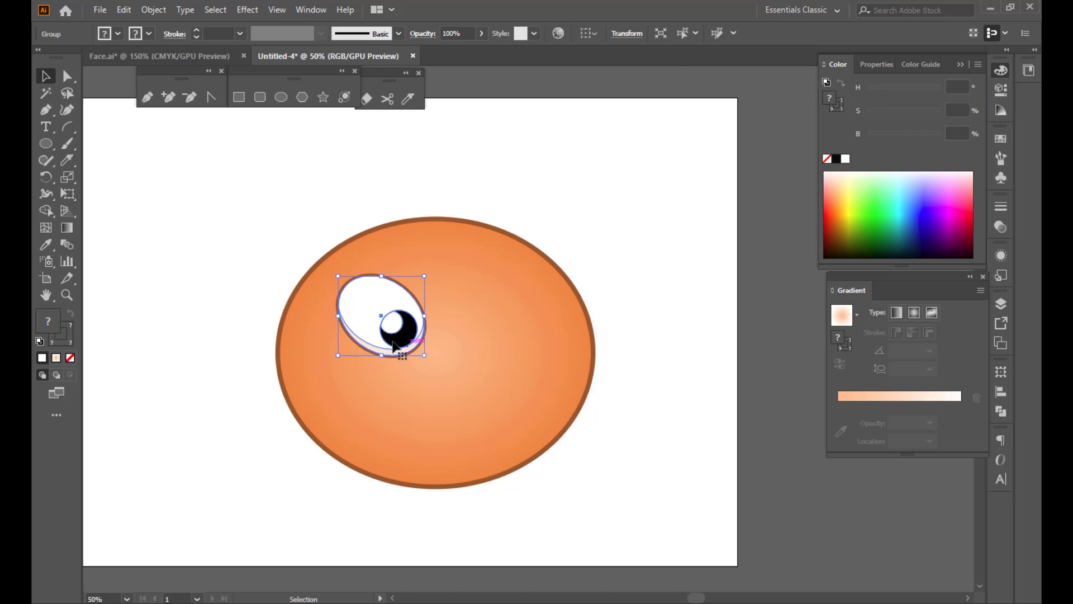
pyautogui.click(144, 364)
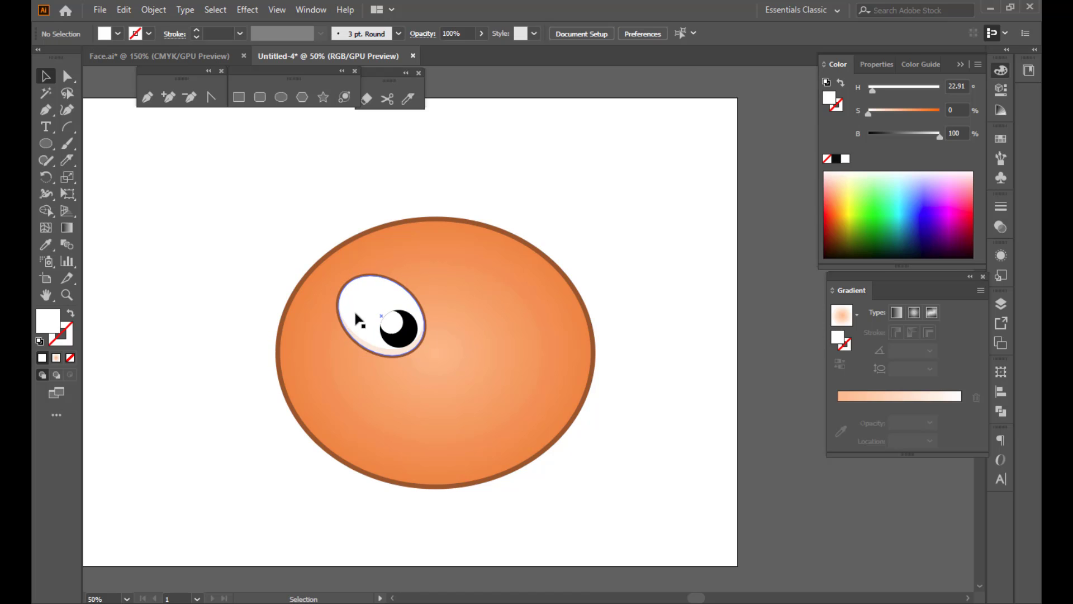
# Step: Create a reflected copy of the eye across the vertical axis and move it horizontally to the head's right side
pyautogui.click(368, 307)
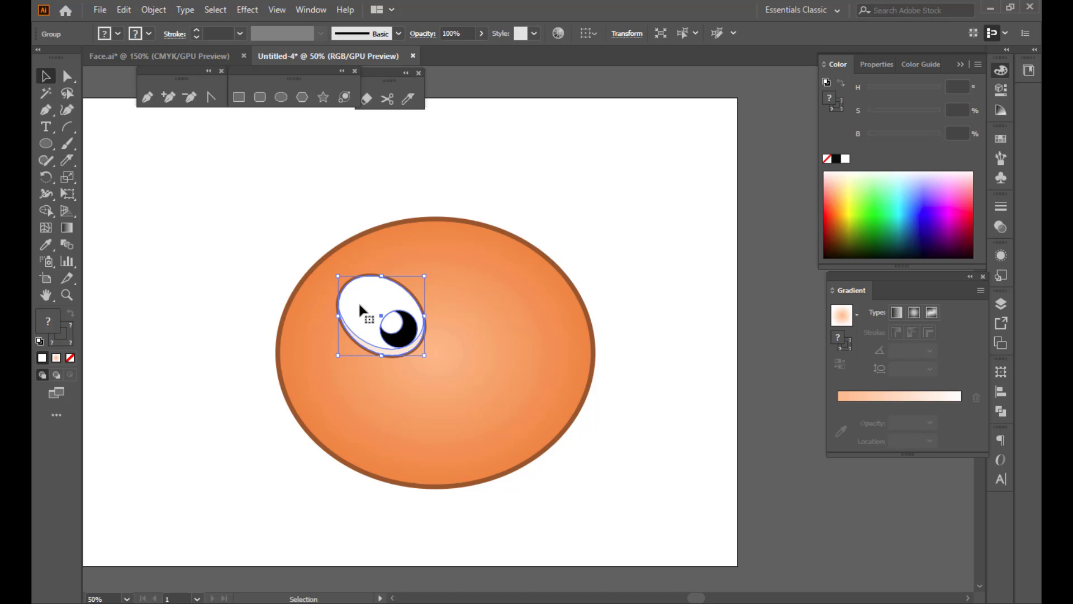
pyautogui.rightClick(362, 304)
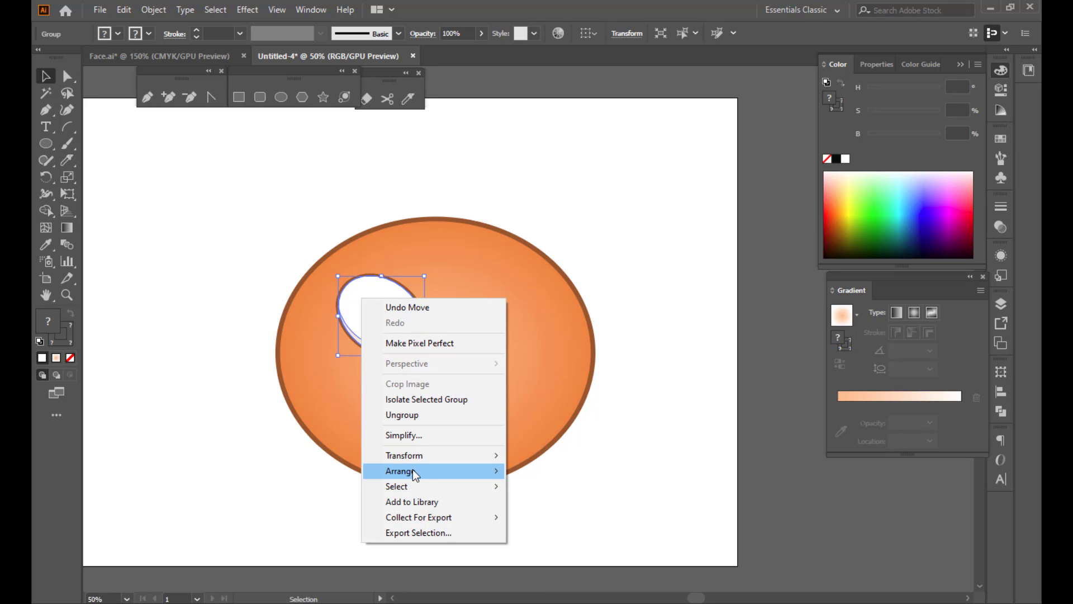
pyautogui.moveTo(415, 458)
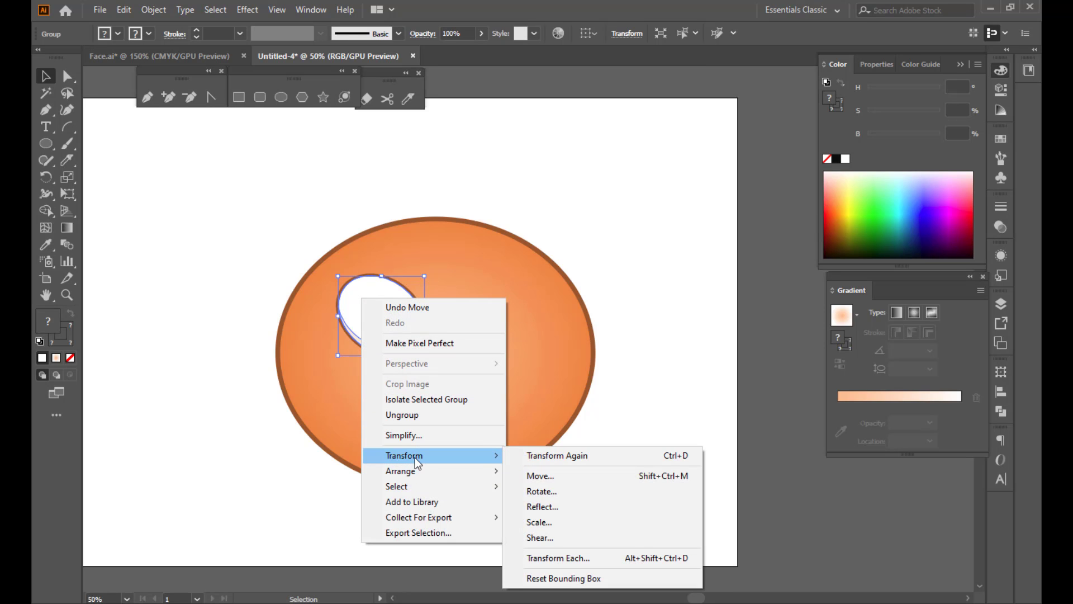
pyautogui.click(554, 506)
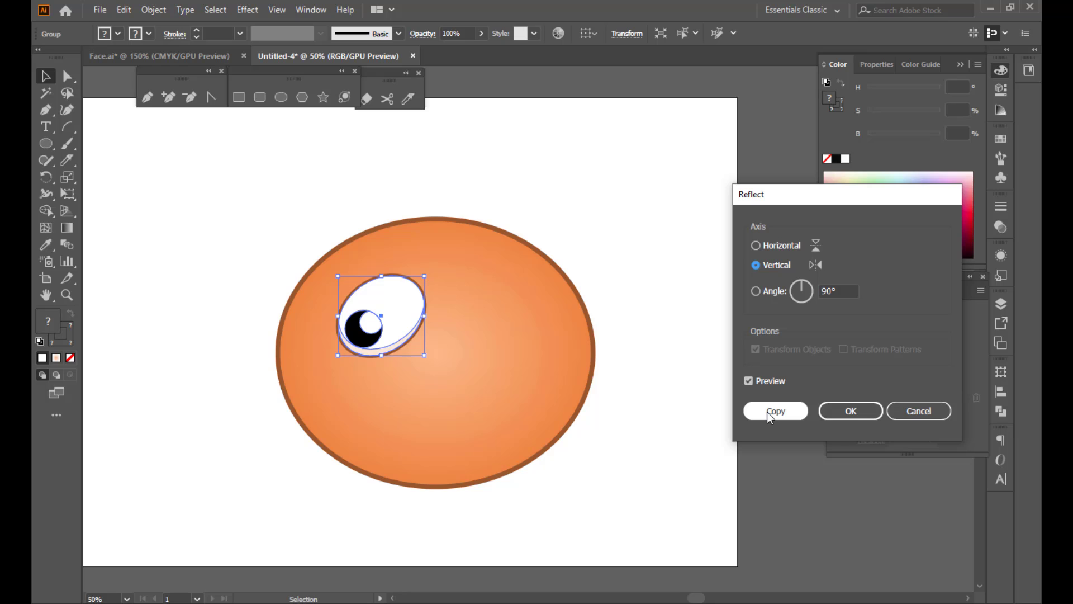
pyautogui.click(760, 383)
pyautogui.click(764, 384)
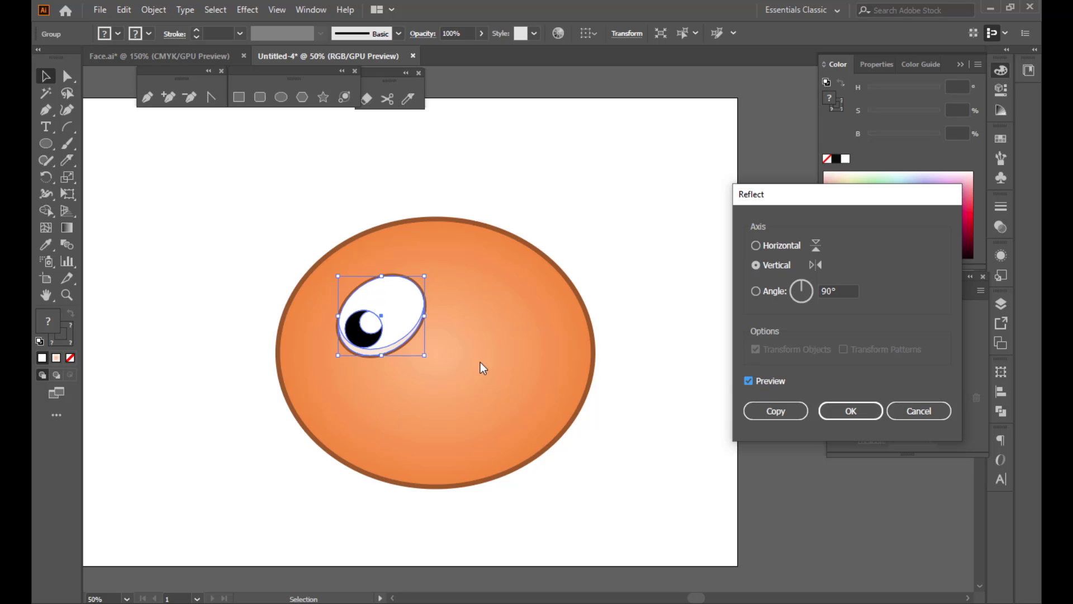
pyautogui.click(784, 414)
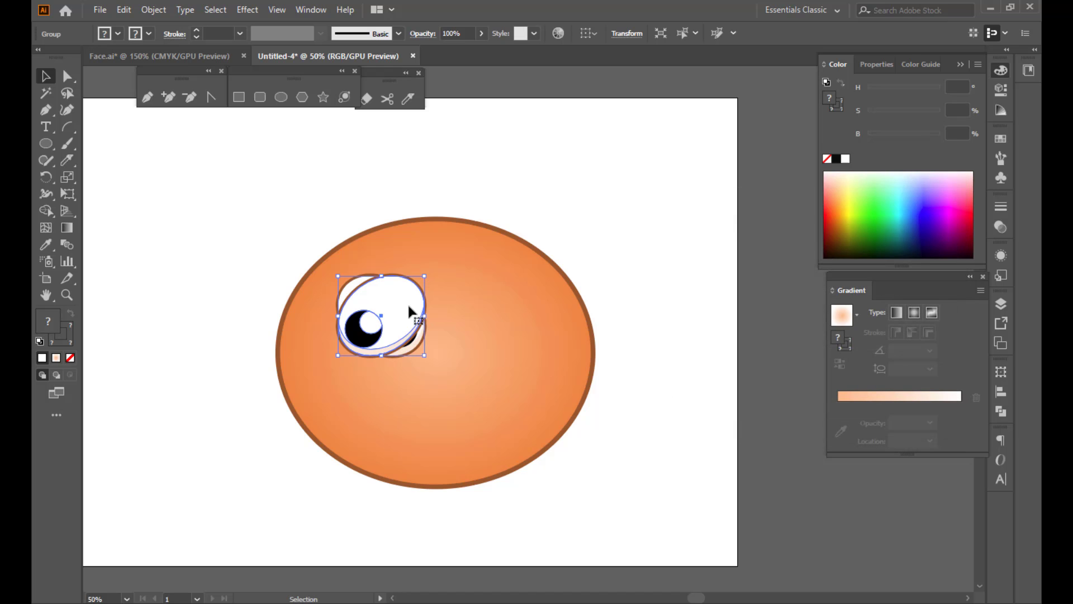
pyautogui.moveTo(409, 307); pyautogui.dragTo(521, 311)
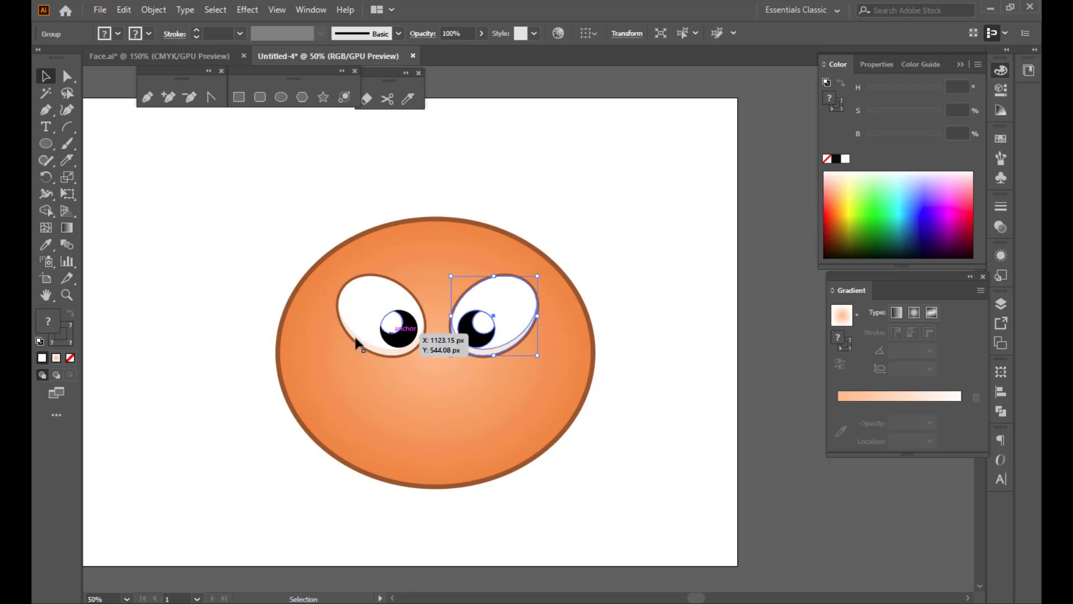
pyautogui.click(491, 169)
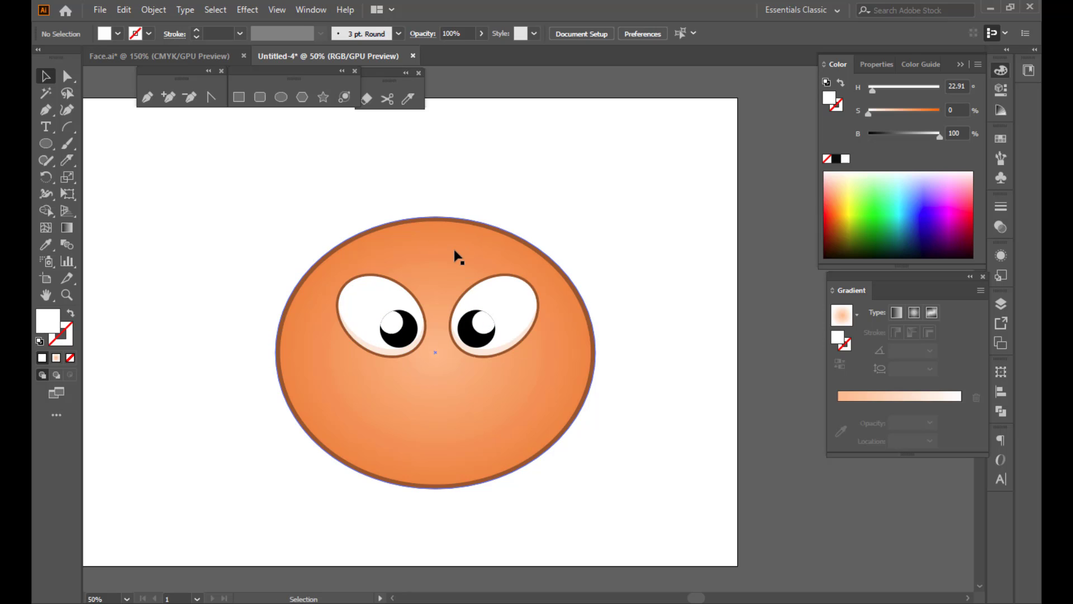
# Step: Show the rulers and place a vertical guide through the centre of the head
pyautogui.click(416, 251)
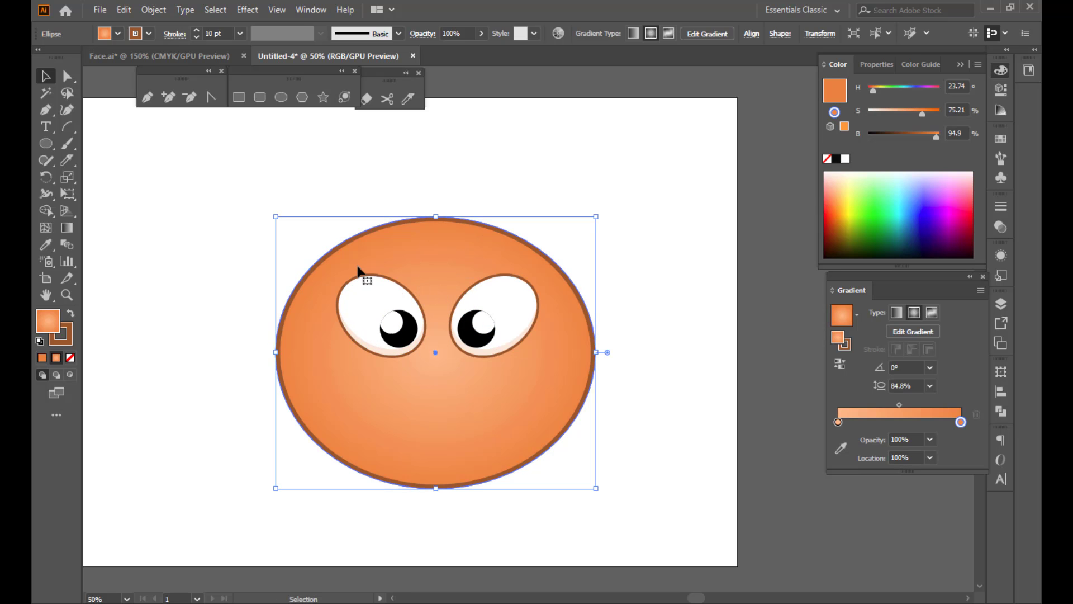
pyautogui.hotkey('ctrl', 'r')
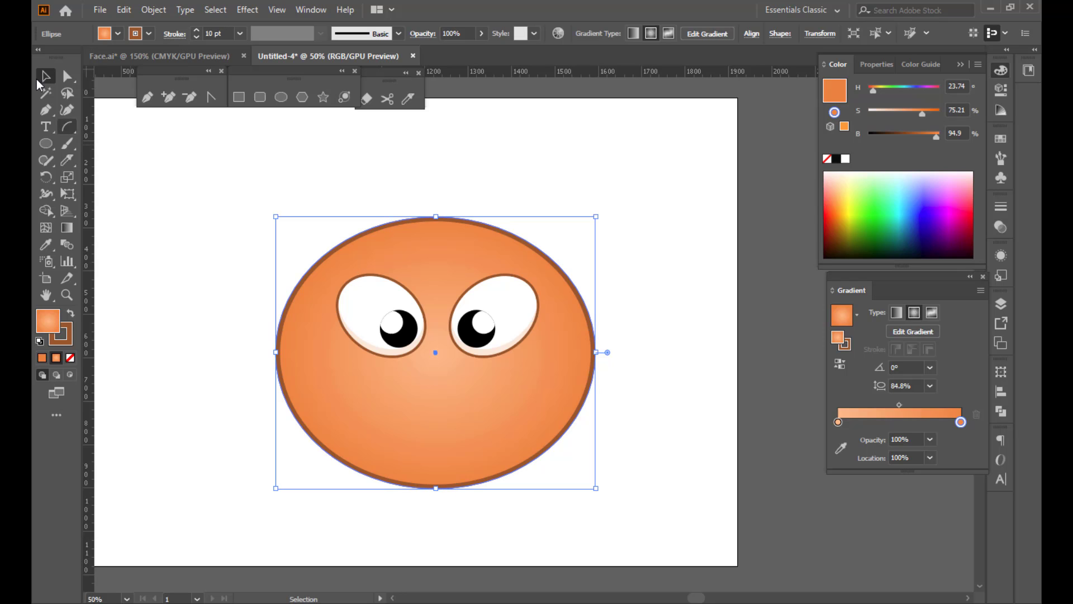
pyautogui.moveTo(92, 249); pyautogui.dragTo(435, 348)
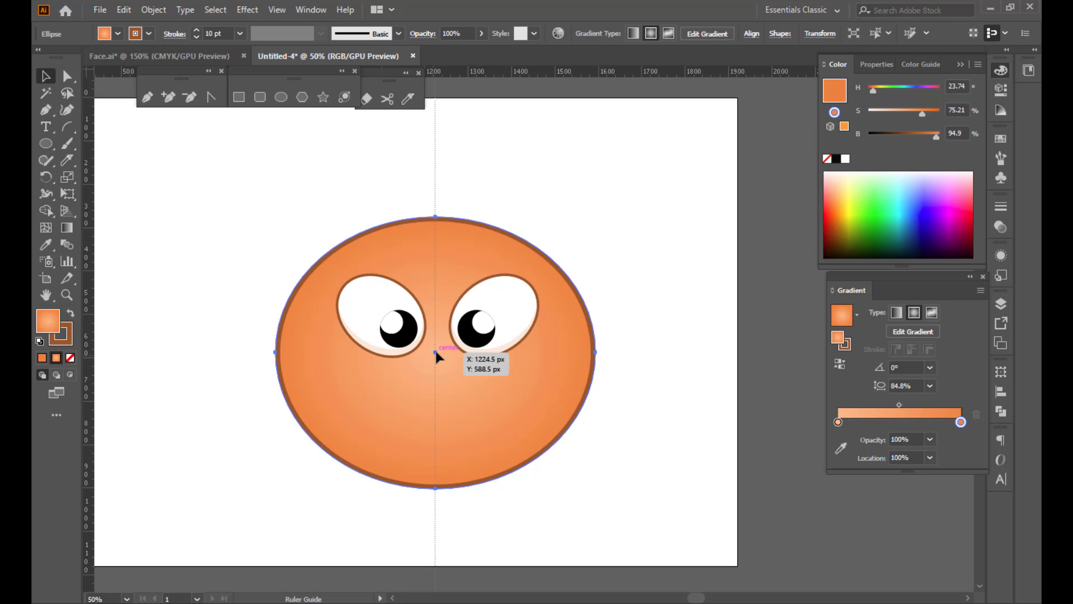
# Step: Nudge the left eye slightly to the left to balance the spacing of both eyes around the centre guide
pyautogui.click(396, 331)
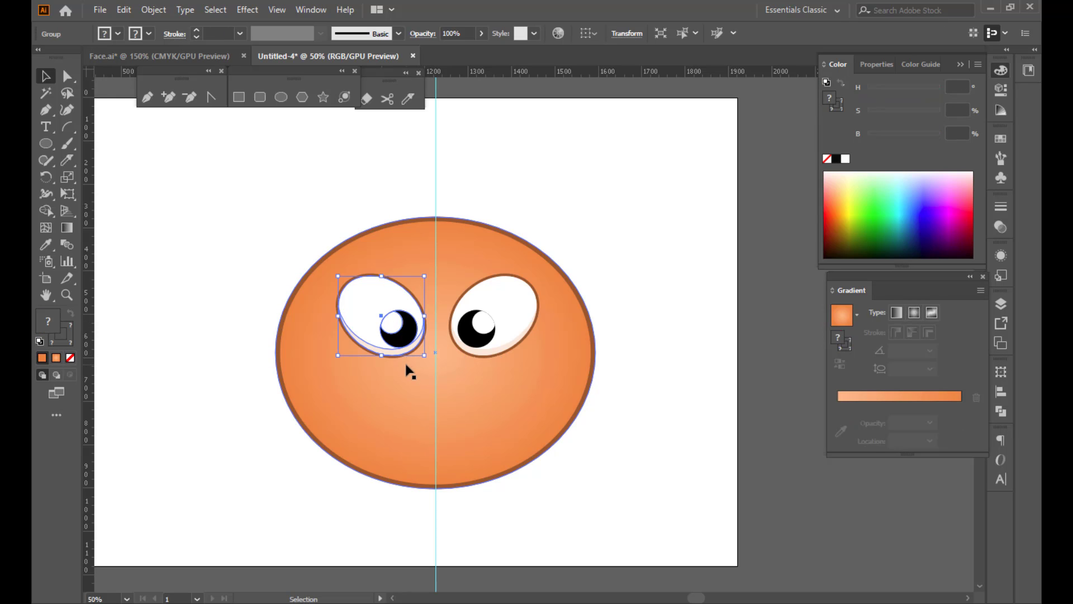
pyautogui.press('Left')
pyautogui.press('Left')
pyautogui.press('Left')
pyautogui.press('Left')
pyautogui.press('Left')
pyautogui.press('Left')
pyautogui.press('Left')
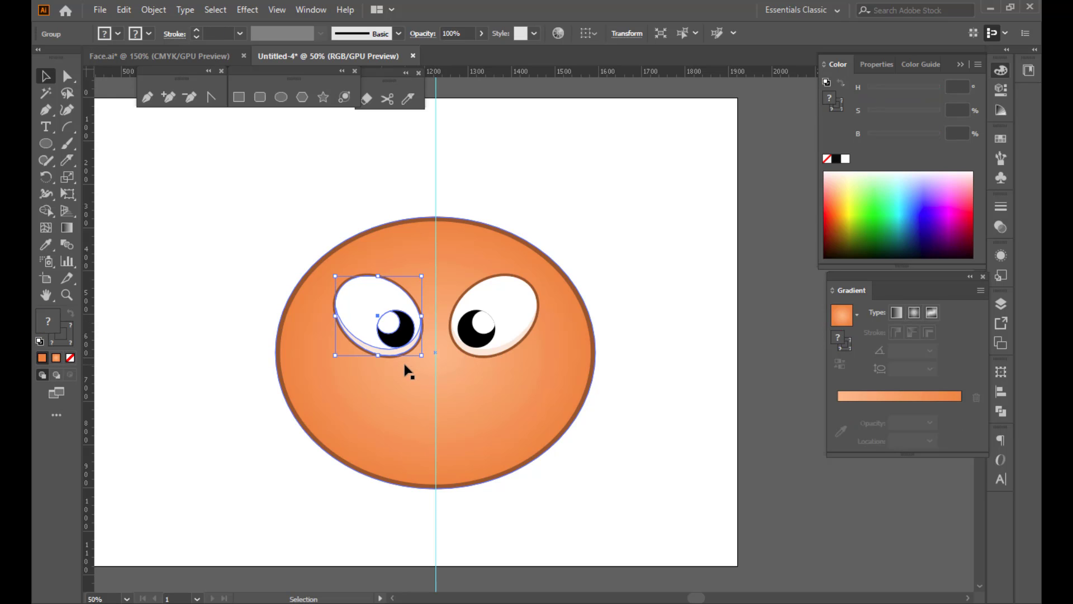
pyautogui.click(577, 199)
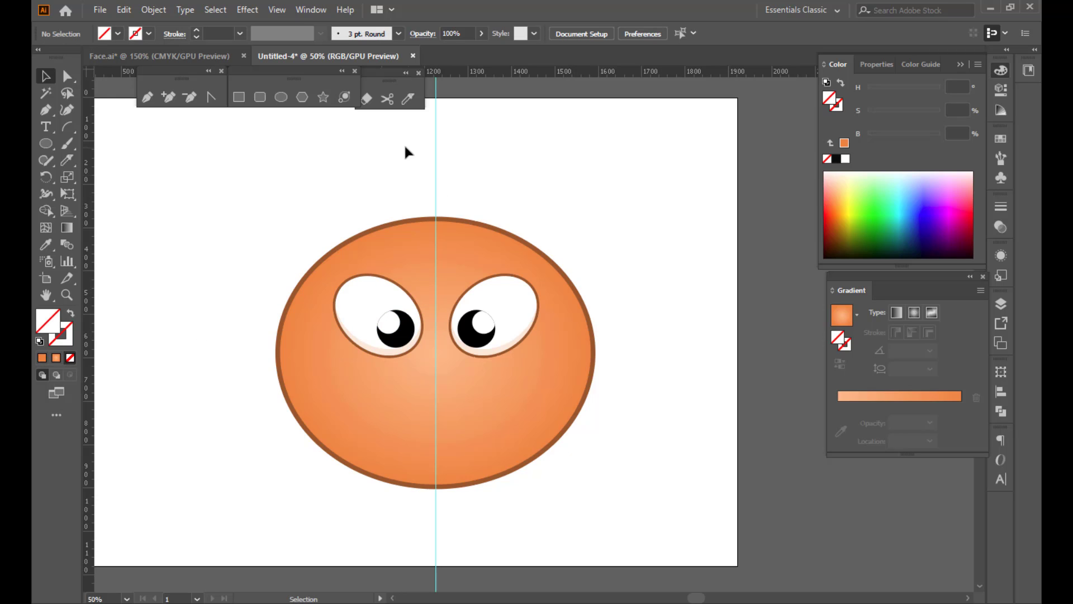
# Step: Delete the vertical centre guide
pyautogui.moveTo(405, 146); pyautogui.dragTo(485, 172)
pyautogui.click(356, 142)
pyautogui.moveTo(461, 181); pyautogui.dragTo(518, 185)
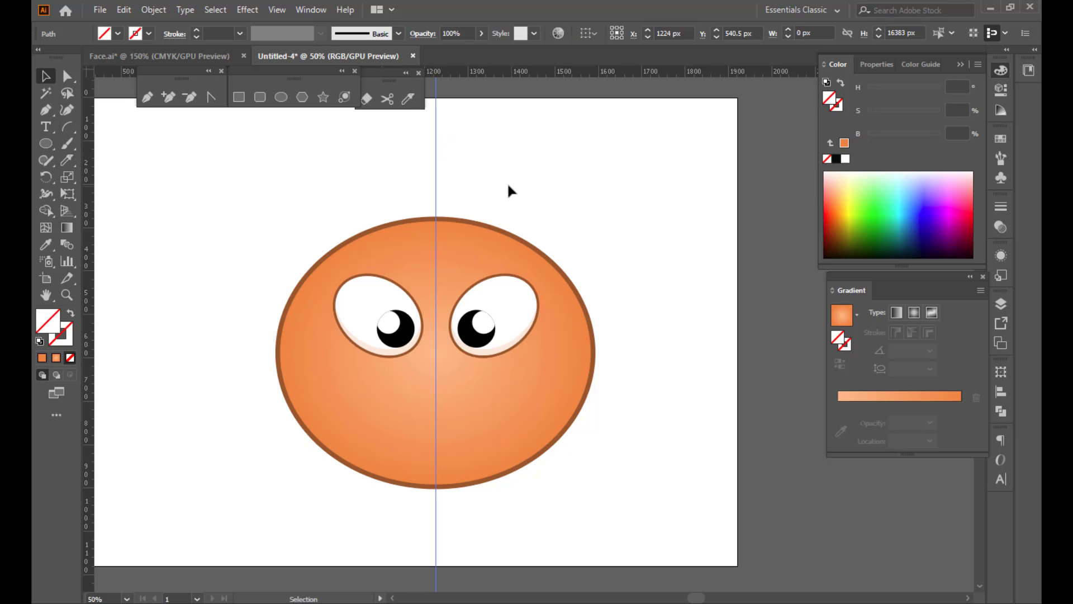
pyautogui.press('Delete')
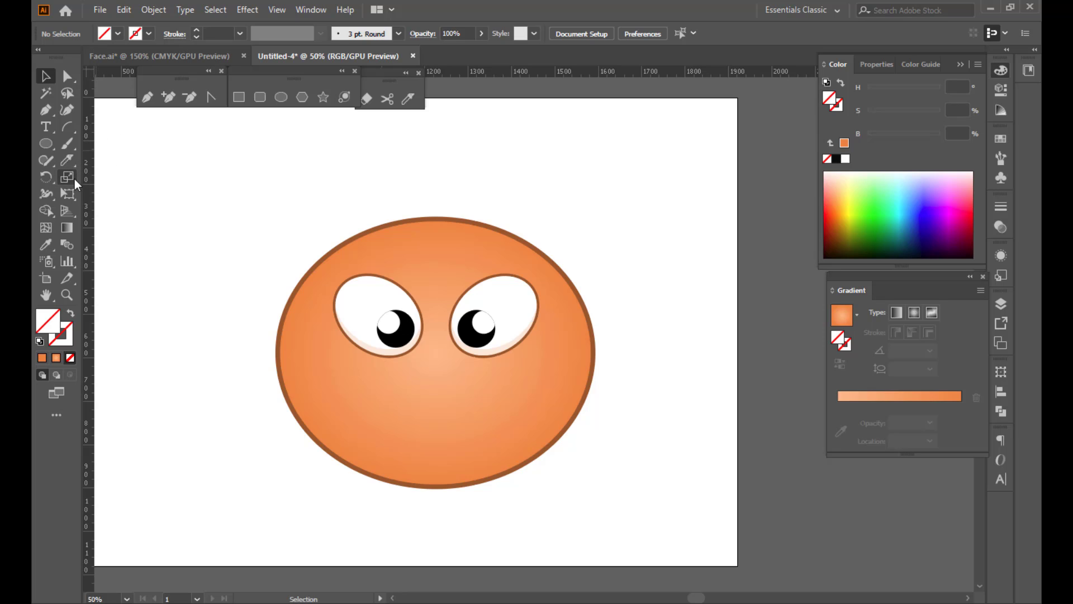
# Step: Draw a small downward-bulging arc on the empty canvas to the upper left of the head and select it
pyautogui.click(64, 126)
pyautogui.moveTo(198, 193); pyautogui.dragTo(254, 244)
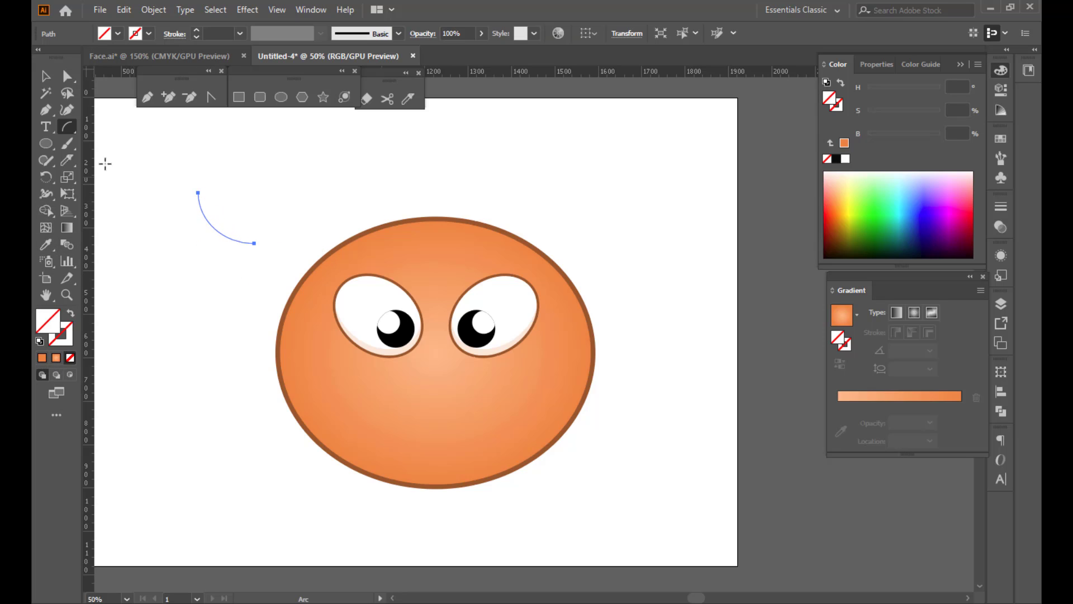
pyautogui.click(40, 75)
pyautogui.moveTo(151, 158); pyautogui.dragTo(284, 281)
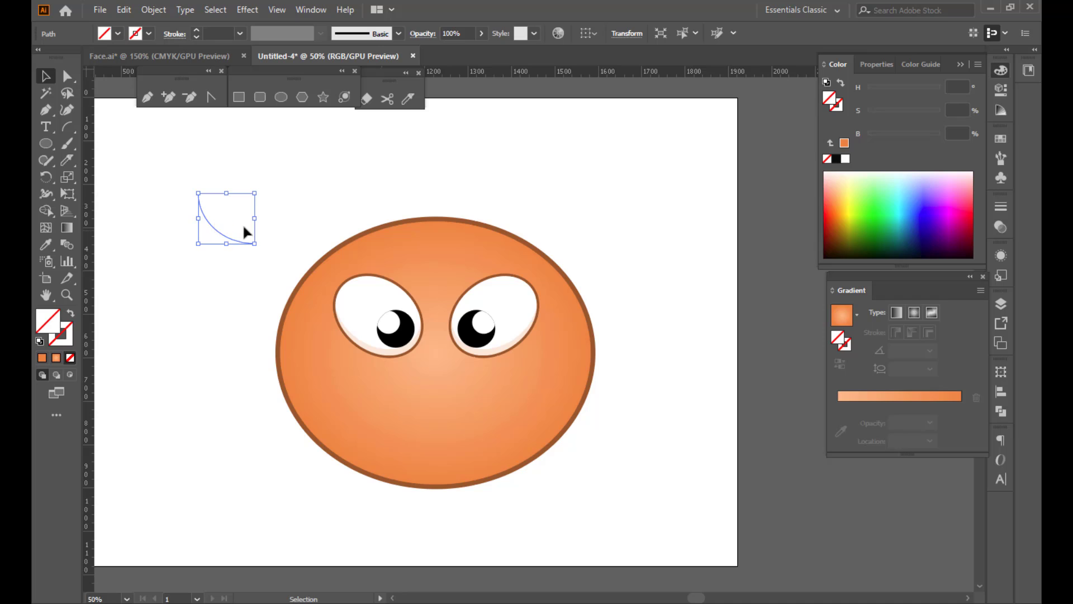
# Step: Apply the brown of the head's outline to the arc's stroke with the Eyedropper, leaving the arc without a fill
pyautogui.click(46, 245)
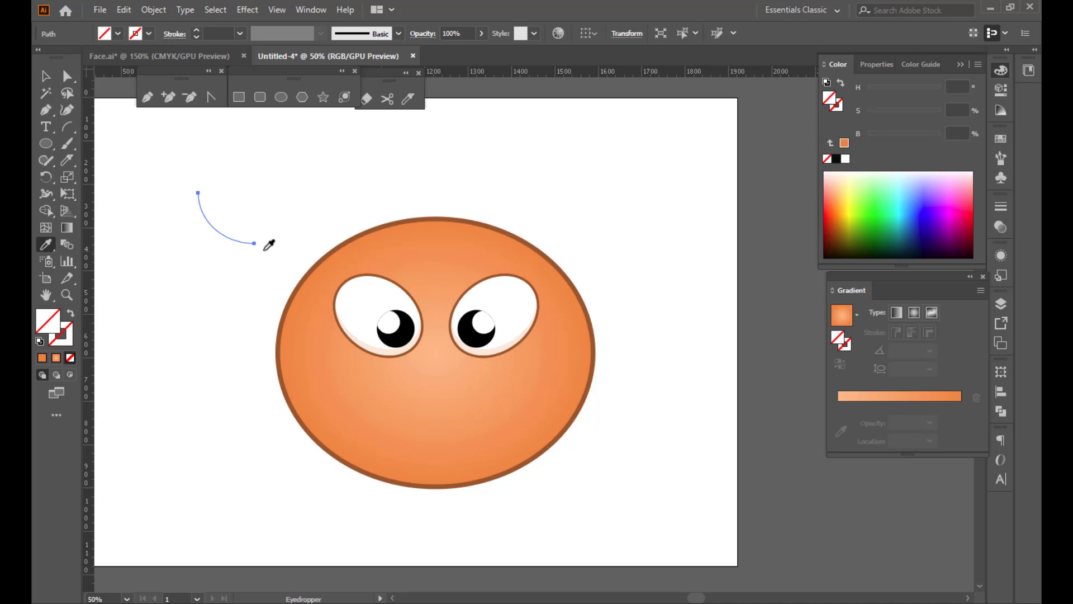
pyautogui.scroll(2, 307, 264)
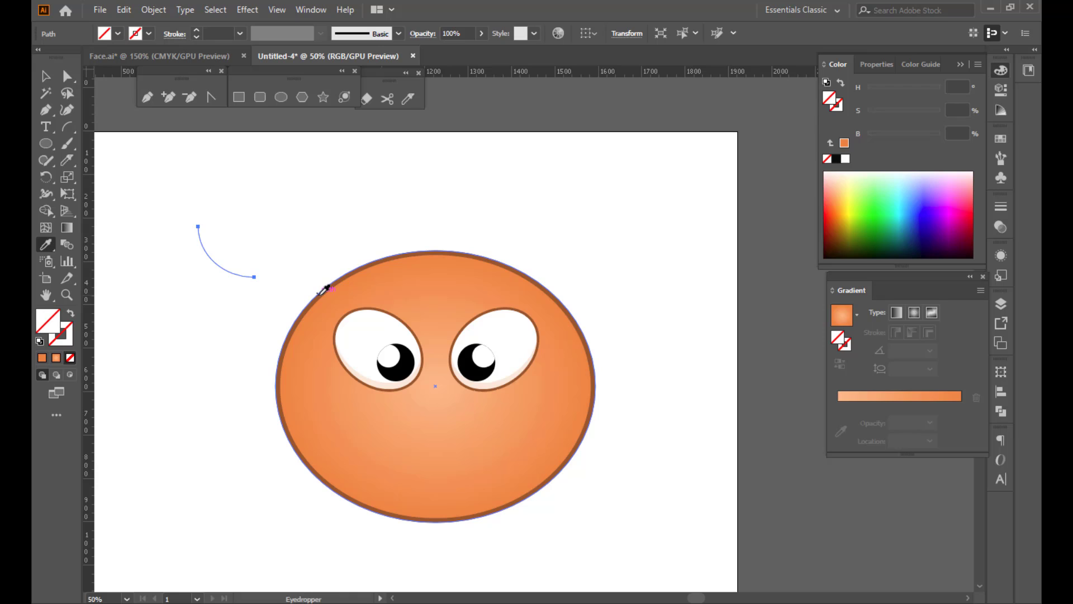
pyautogui.click(326, 288)
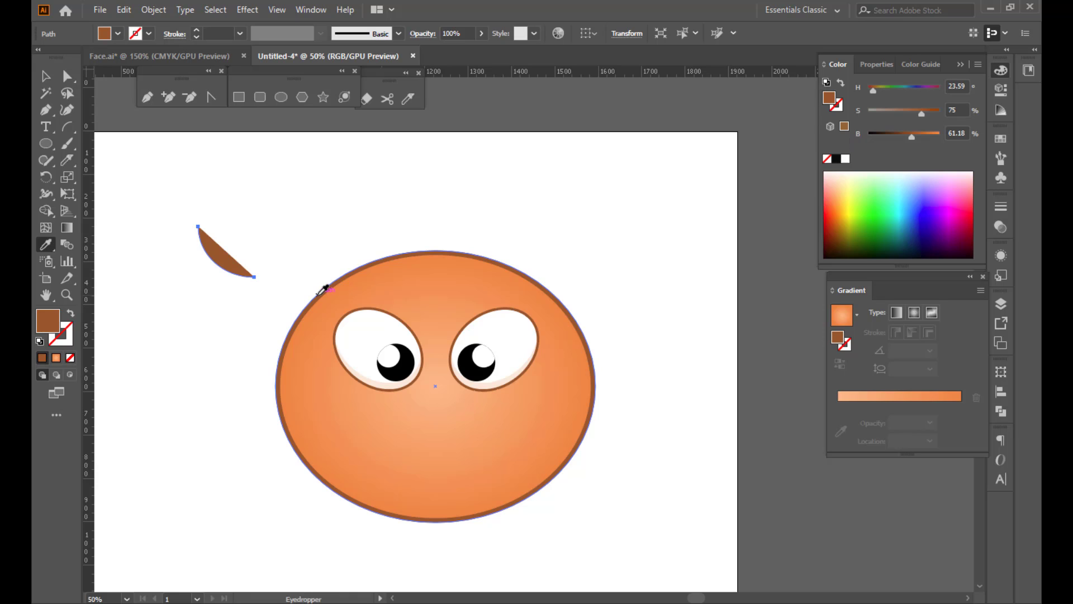
pyautogui.hotkey('ctrl', 'z')
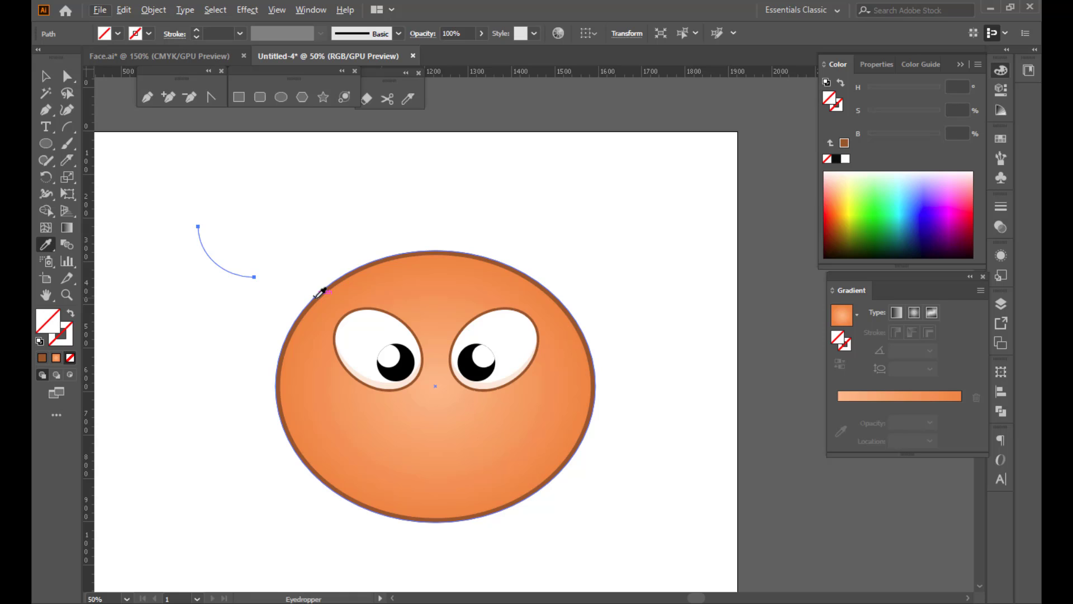
pyautogui.click(66, 343)
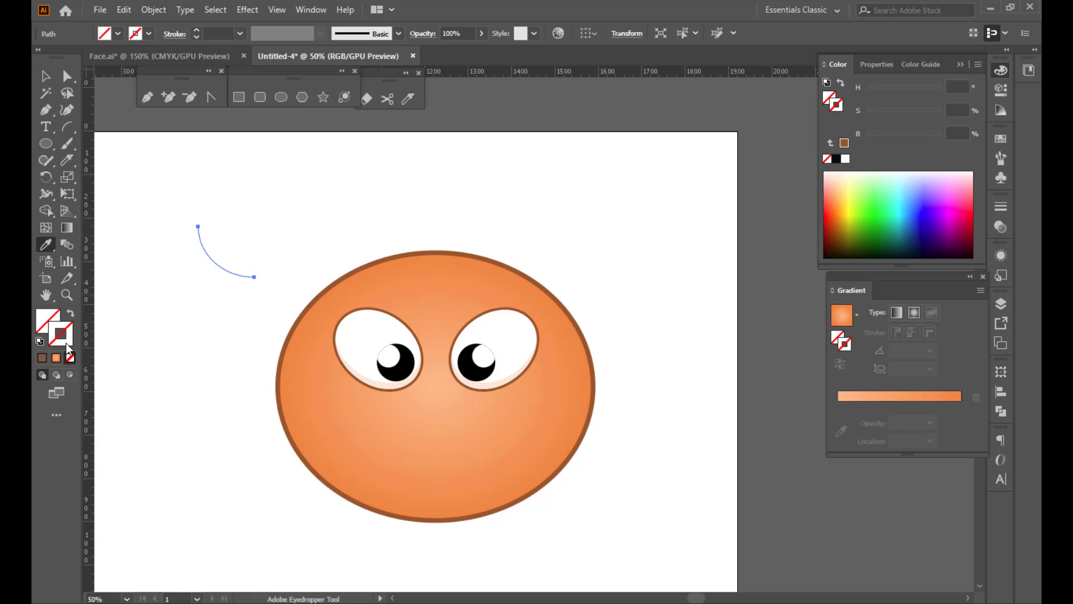
pyautogui.click(307, 307)
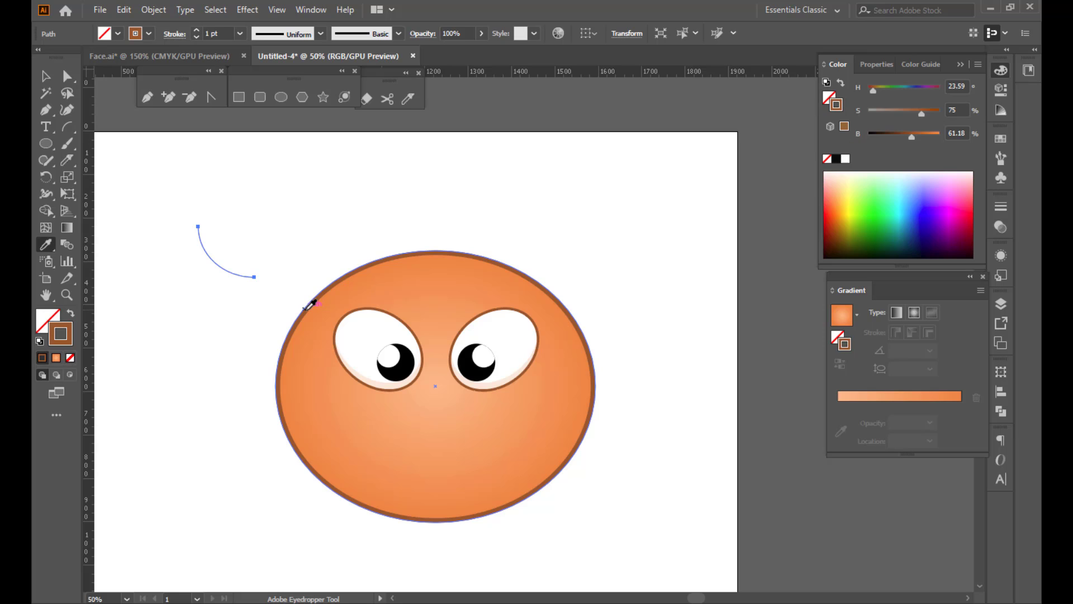
pyautogui.click(46, 76)
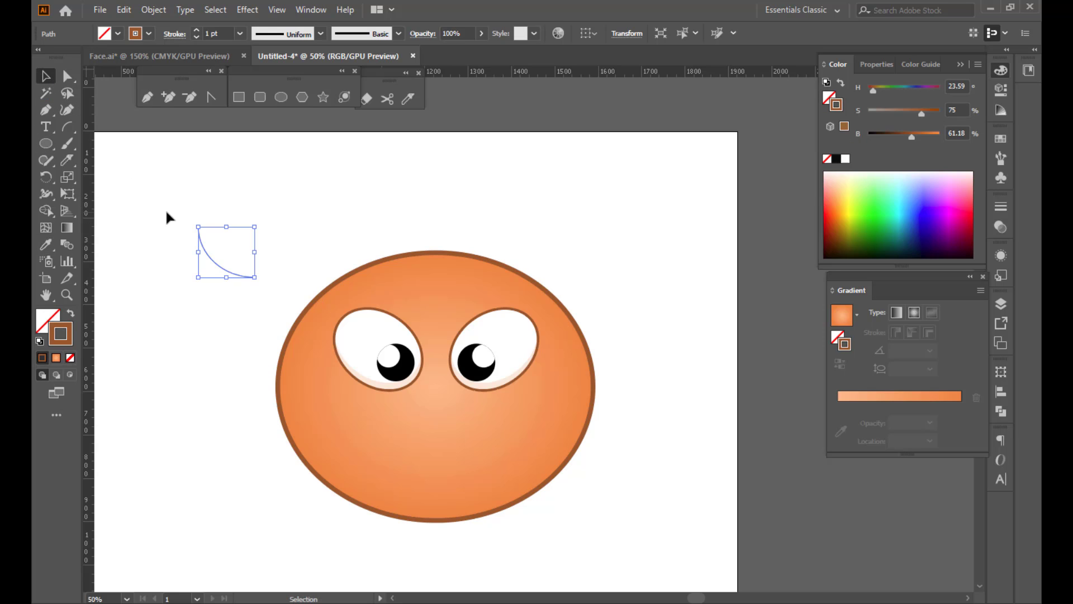
# Step: Thicken the brown arc's stroke to 8 pt and move the arc slightly closer to the head
pyautogui.click(216, 274)
pyautogui.click(250, 276)
pyautogui.click(196, 31)
pyautogui.click(196, 30)
pyautogui.click(196, 30)
pyautogui.click(196, 30)
pyautogui.click(195, 30)
pyautogui.click(260, 270)
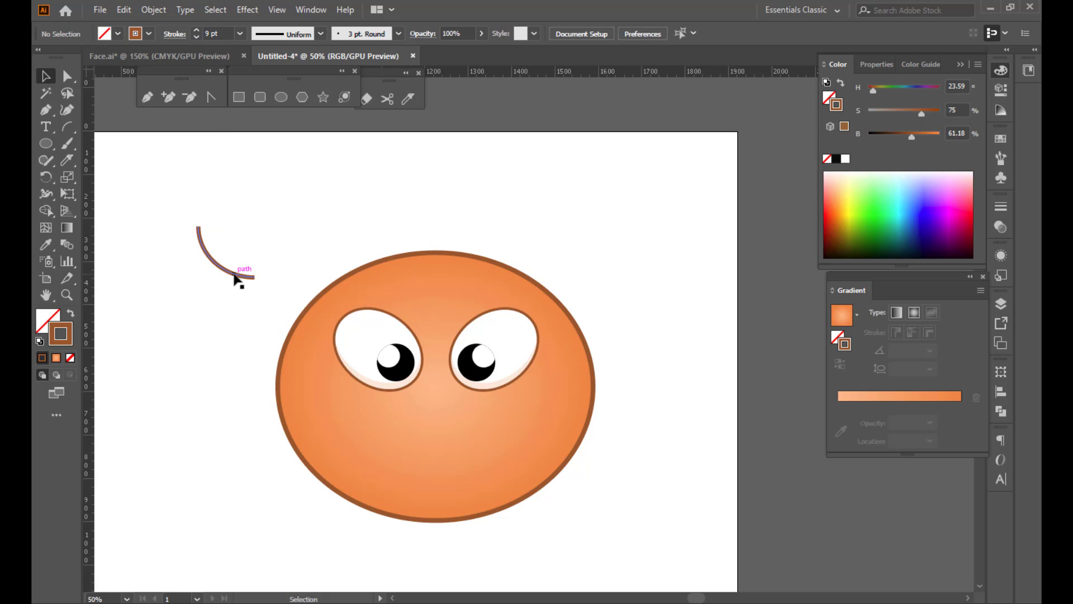
pyautogui.moveTo(237, 274); pyautogui.dragTo(273, 280)
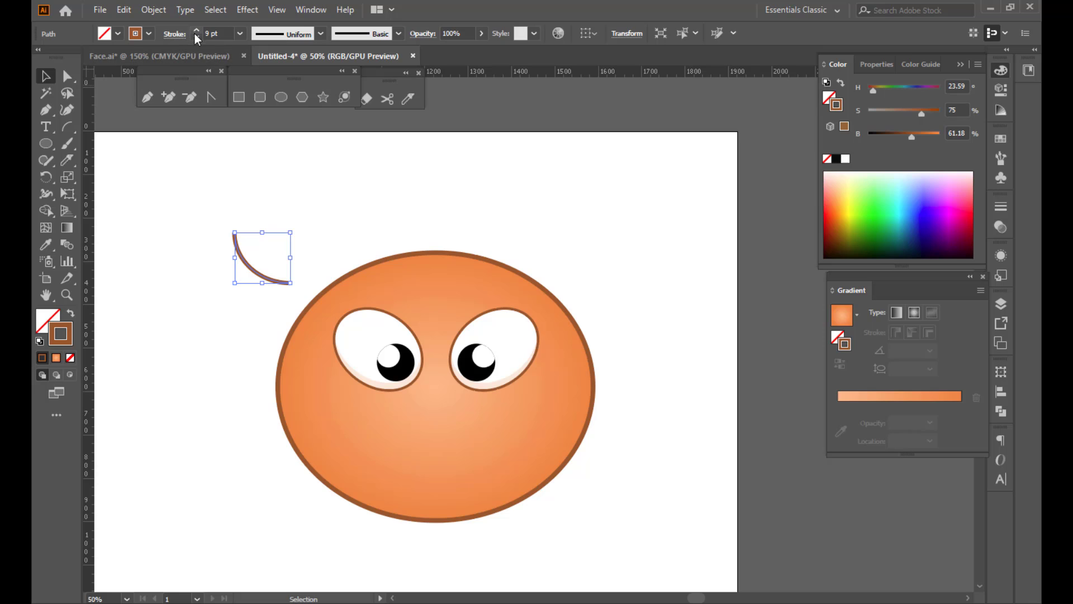
pyautogui.click(237, 274)
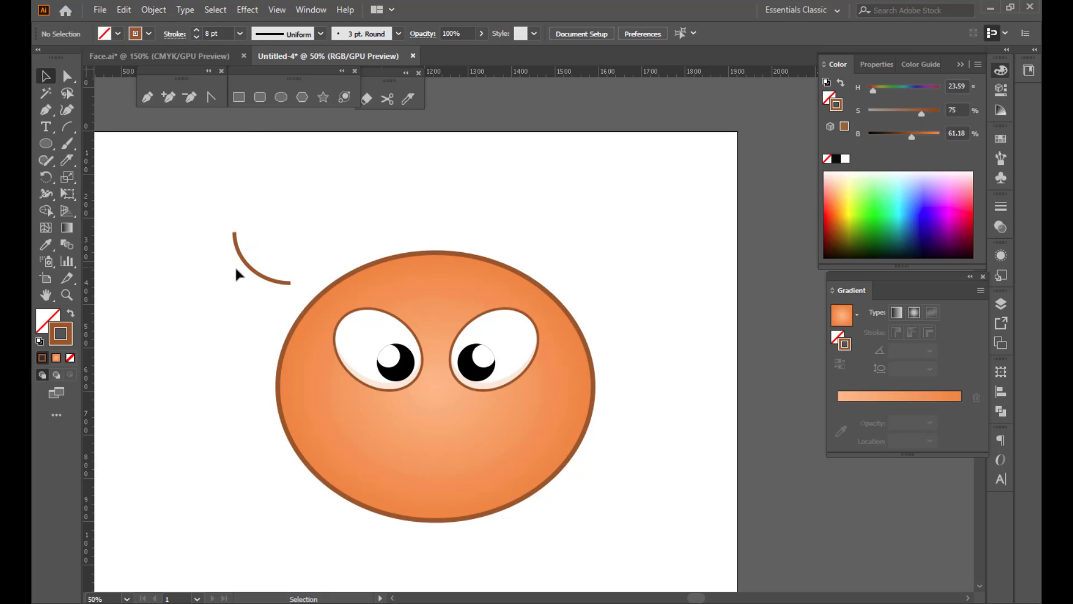
# Step: Rotate the arc so it bulges upward, with its lower end pointing down toward the head
pyautogui.click(249, 273)
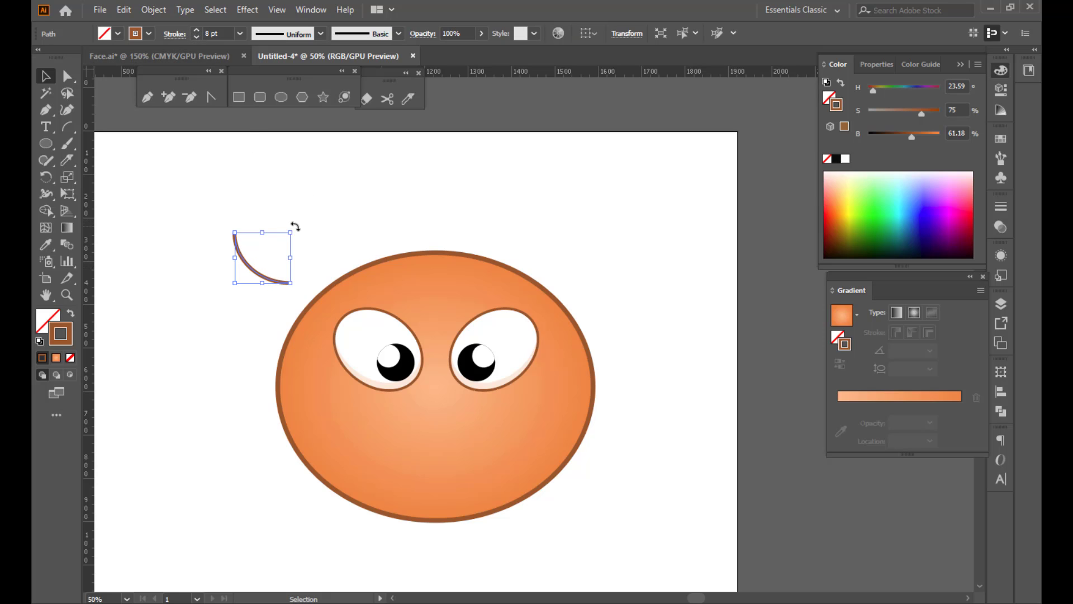
pyautogui.moveTo(295, 226); pyautogui.dragTo(302, 275)
pyautogui.click(244, 307)
pyautogui.click(290, 282)
pyautogui.click(319, 259)
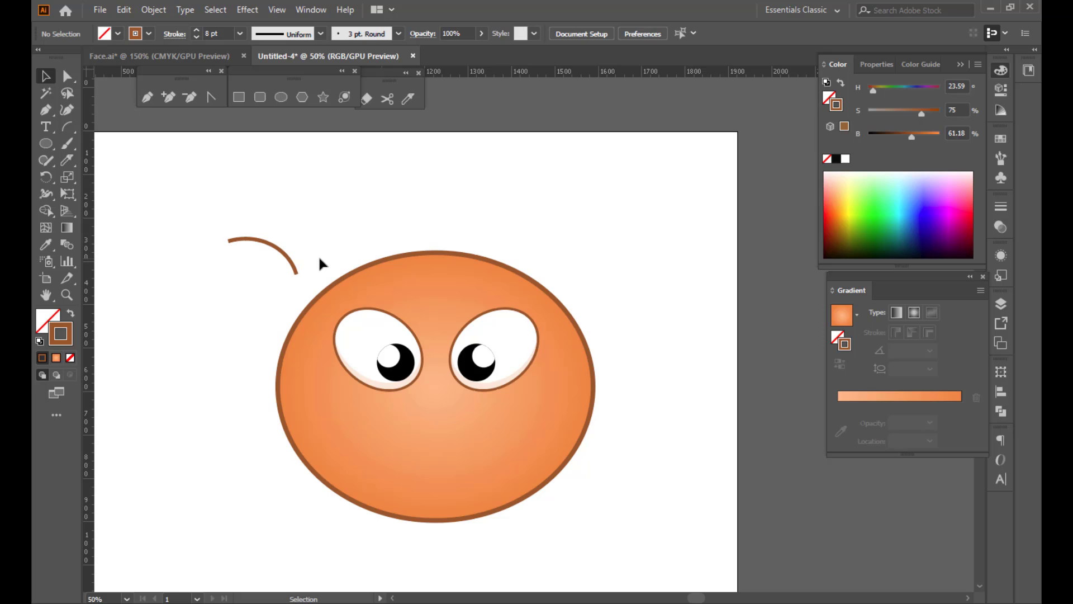
# Step: Give the arc's stroke round caps and reduce its weight to 4 pt
pyautogui.click(282, 266)
pyautogui.scroll(5, 246, 243)
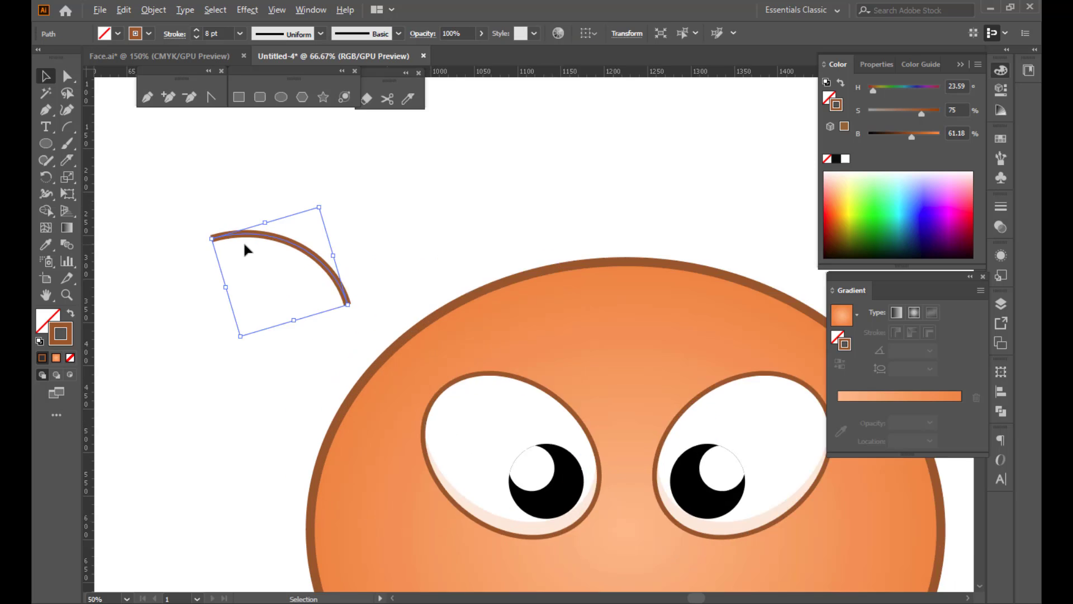
pyautogui.moveTo(154, 201); pyautogui.dragTo(497, 414)
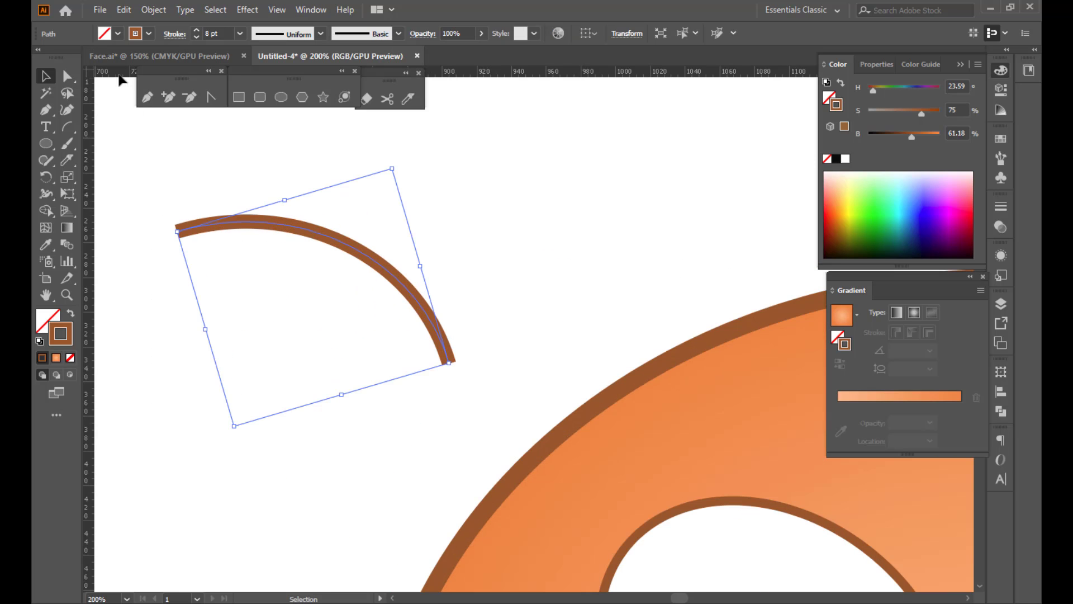
pyautogui.click(175, 35)
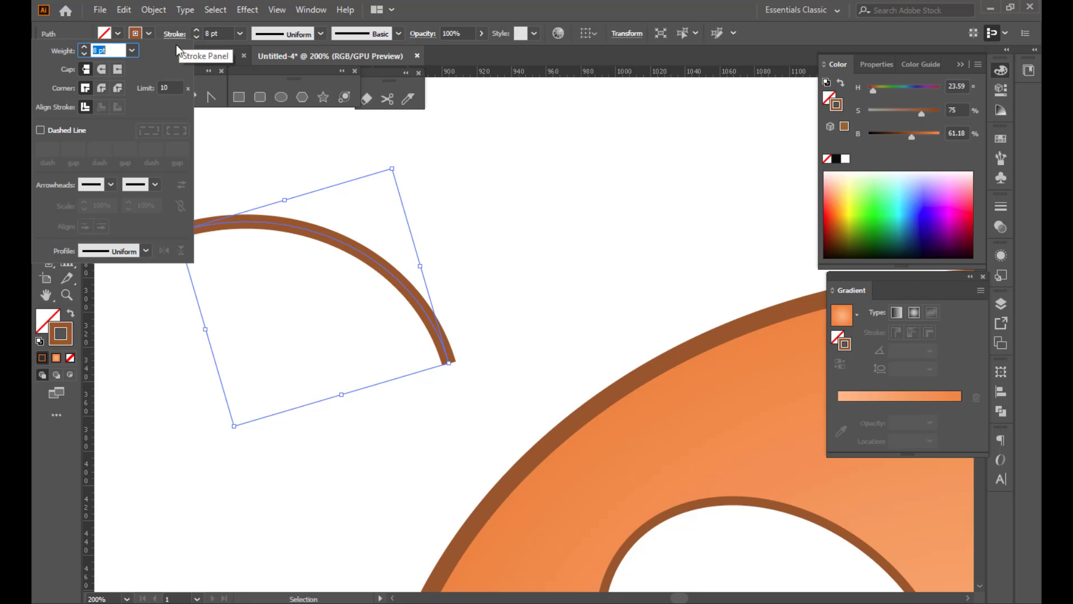
pyautogui.click(102, 71)
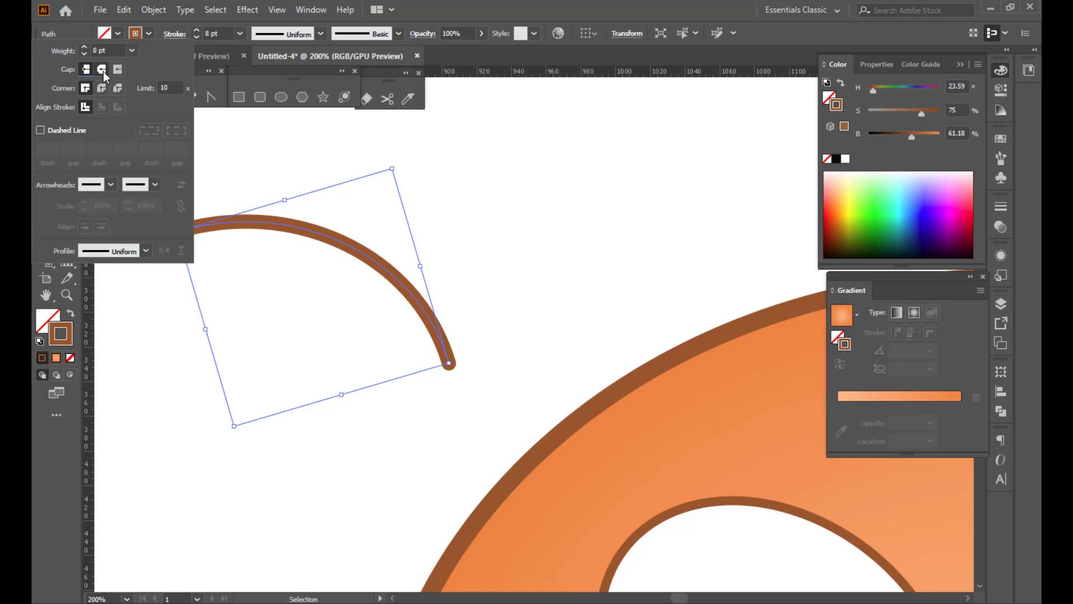
pyautogui.click(196, 37)
pyautogui.click(196, 37)
pyautogui.click(197, 37)
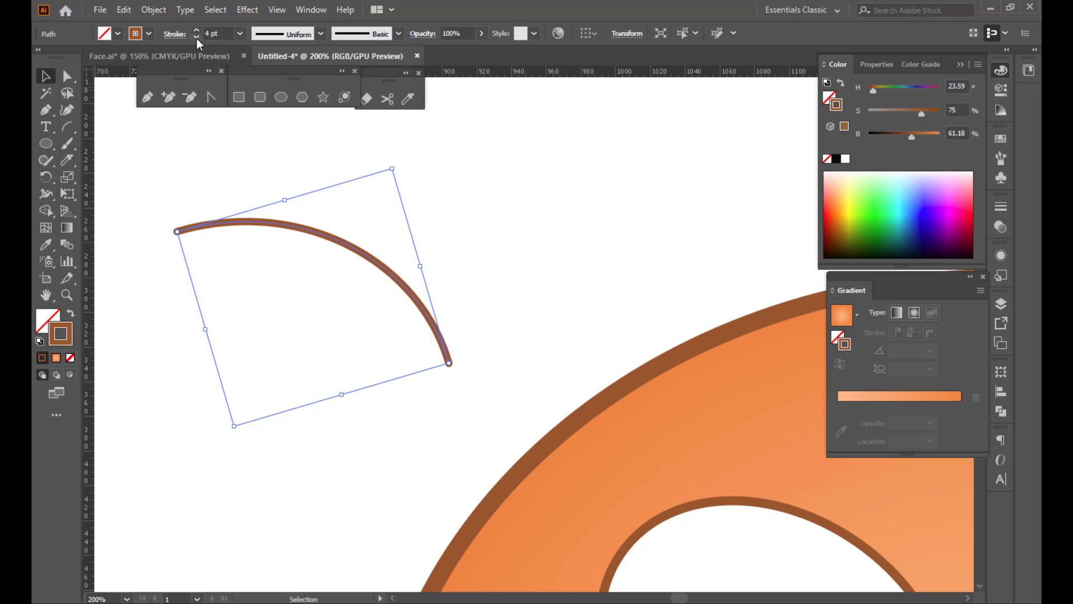
# Step: Widen the stroke at the arc's lower end to about 13.8 pt with the Width tool, so it tapers toward the upper end
pyautogui.click(45, 197)
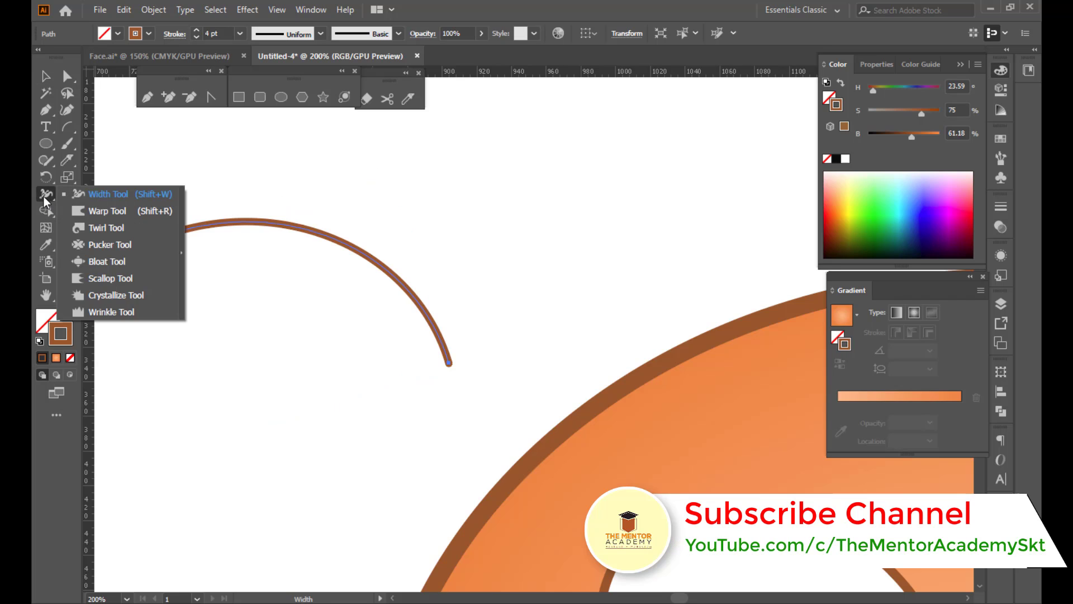
pyautogui.click(113, 201)
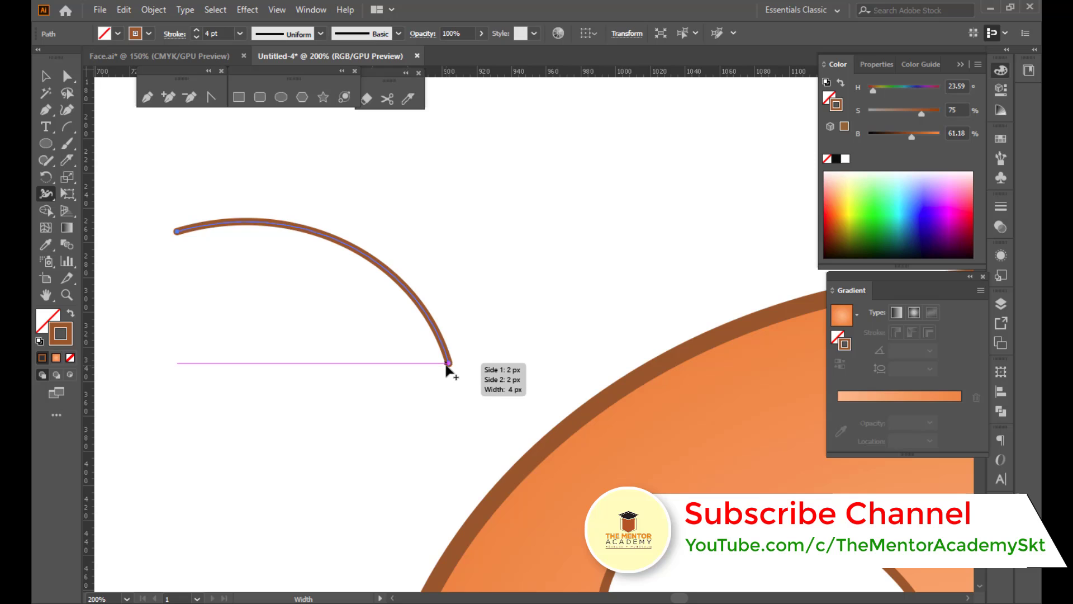
pyautogui.moveTo(449, 364)
pyautogui.mouseDown()
pyautogui.moveTo(431, 369)
pyautogui.moveTo(424, 355)
pyautogui.moveTo(430, 376)
pyautogui.mouseUp()
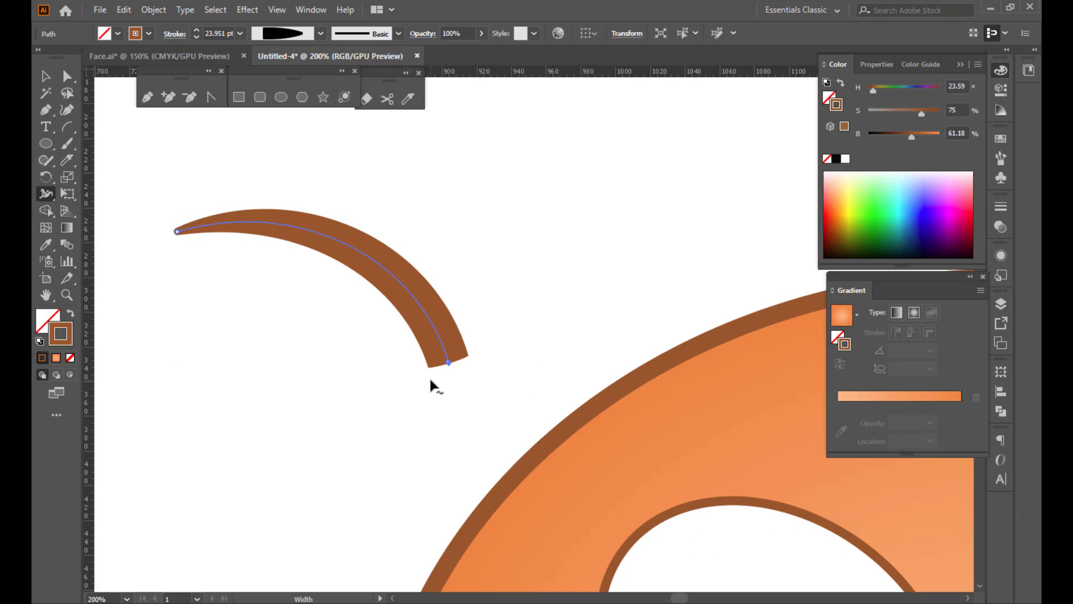
pyautogui.hotkey('ctrl', 'z')
pyautogui.hotkey('ctrl', 'z')
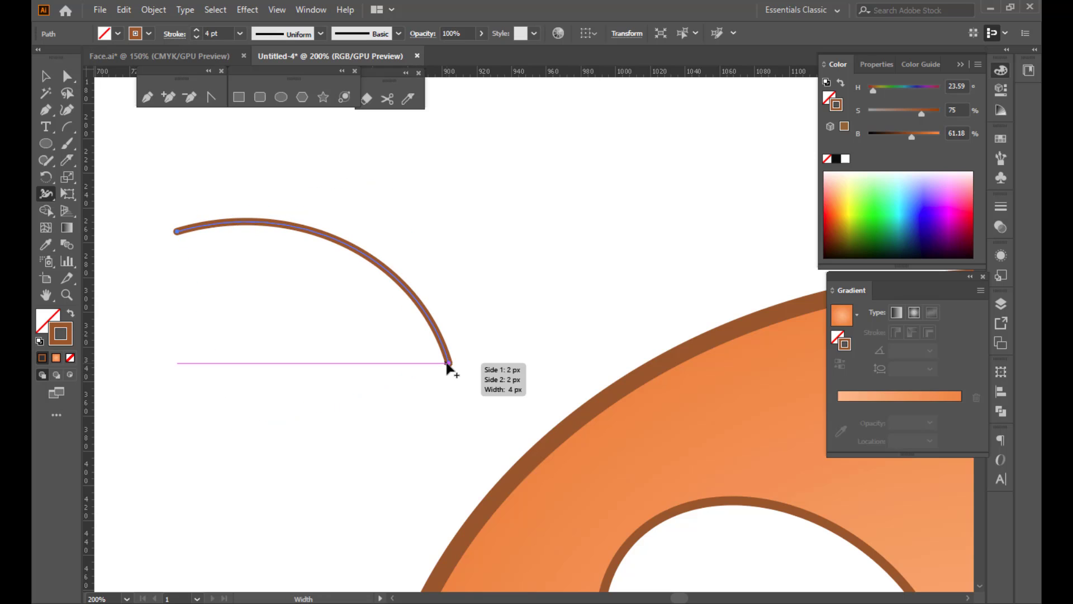
pyautogui.moveTo(433, 373); pyautogui.dragTo(442, 365)
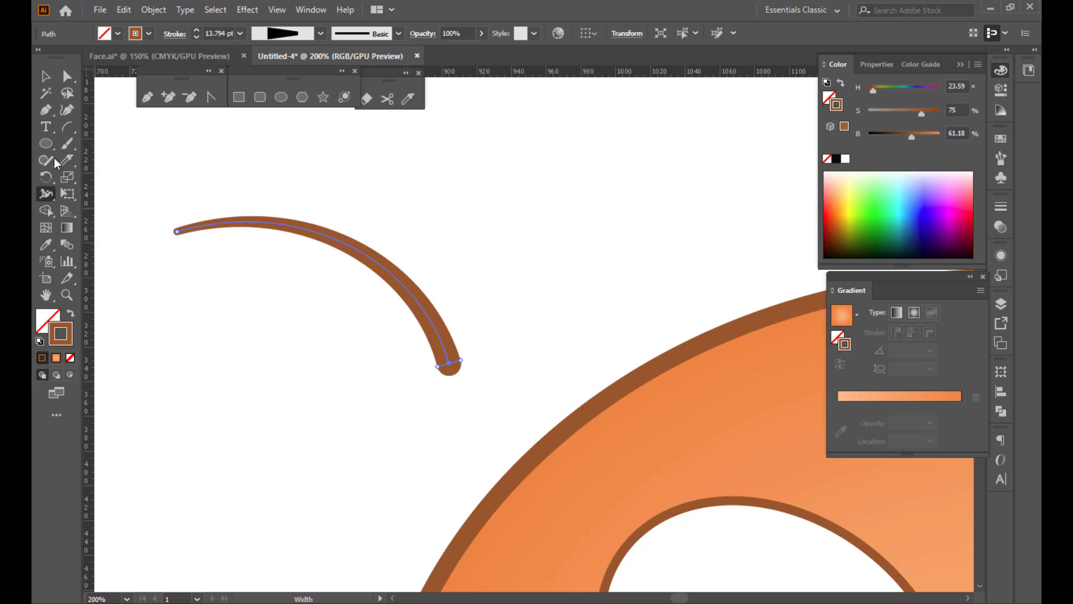
# Step: Place the tapered arc above the left eye as an eyebrow, tilted to follow the eye's upper edge
pyautogui.press('v')
pyautogui.click(245, 362)
pyautogui.scroll(-3, 202, 307)
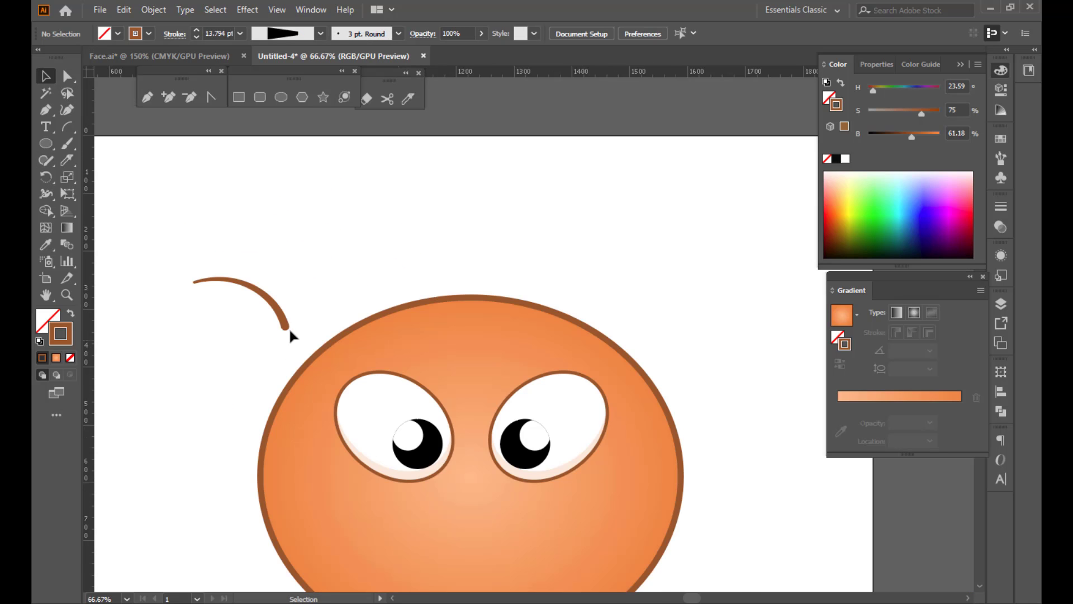
pyautogui.moveTo(287, 326); pyautogui.dragTo(427, 373)
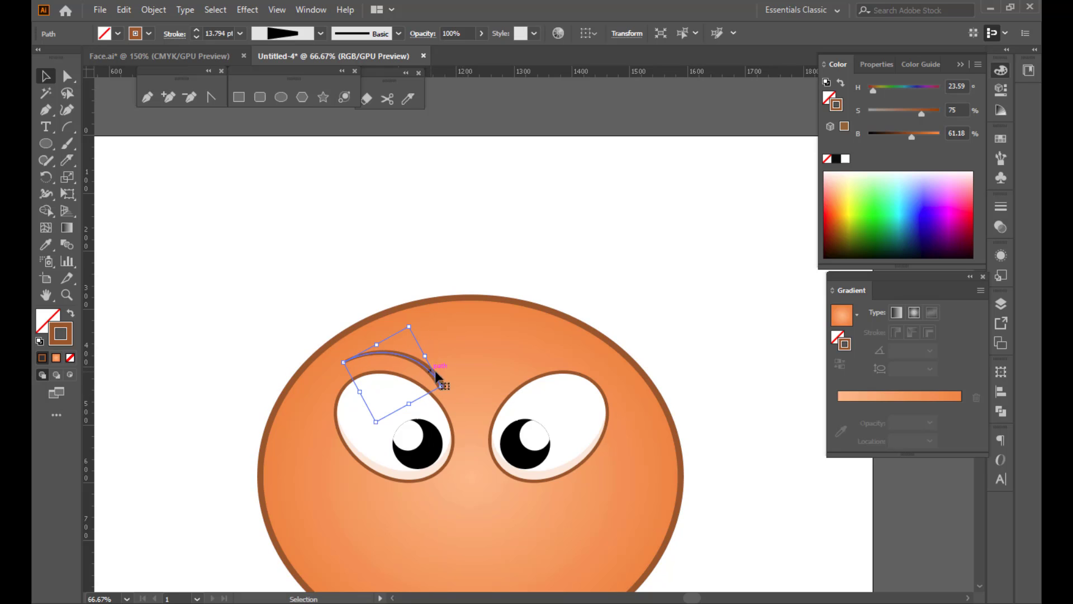
# Step: Reflect a copy of the left eyebrow across the vertical axis and place it above the right eye
pyautogui.rightClick(433, 371)
pyautogui.moveTo(485, 284)
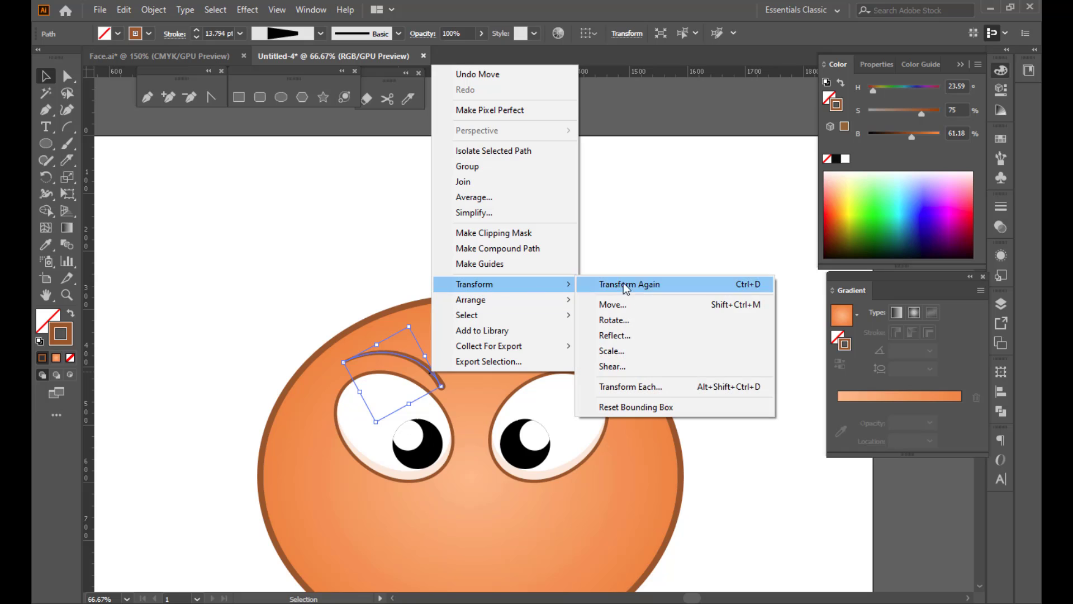
pyautogui.click(627, 336)
pyautogui.click(780, 378)
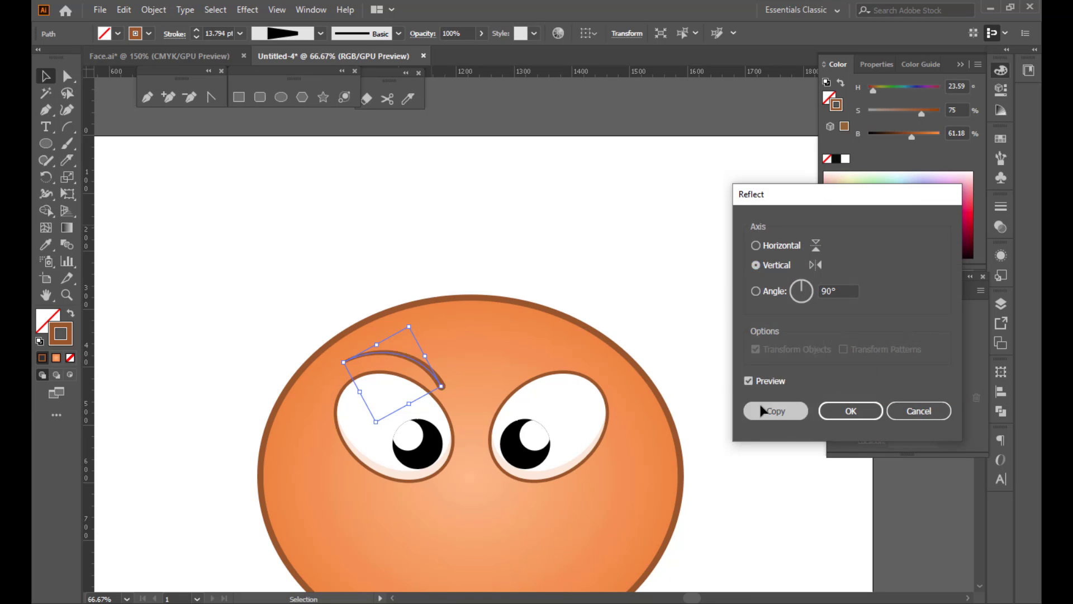
pyautogui.click(772, 410)
pyautogui.click(441, 278)
pyautogui.moveTo(366, 367); pyautogui.dragTo(509, 363)
pyautogui.click(520, 269)
# Step: Nudge the left eyebrow slightly to the right so both eyebrows sit evenly about the face's centre
pyautogui.scroll(-2, 397, 227)
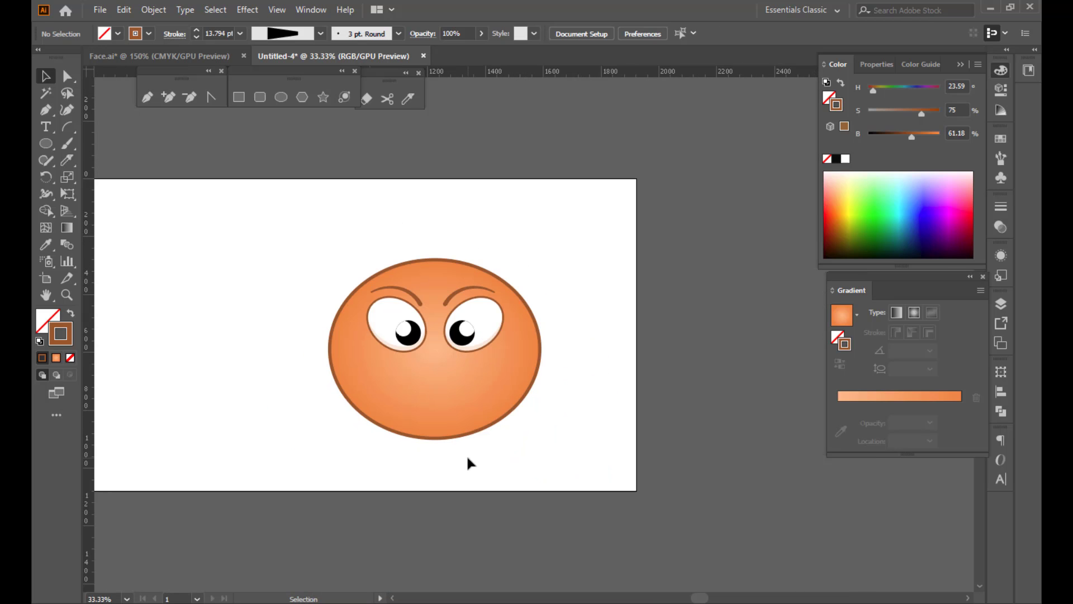
pyautogui.scroll(2, 448, 331)
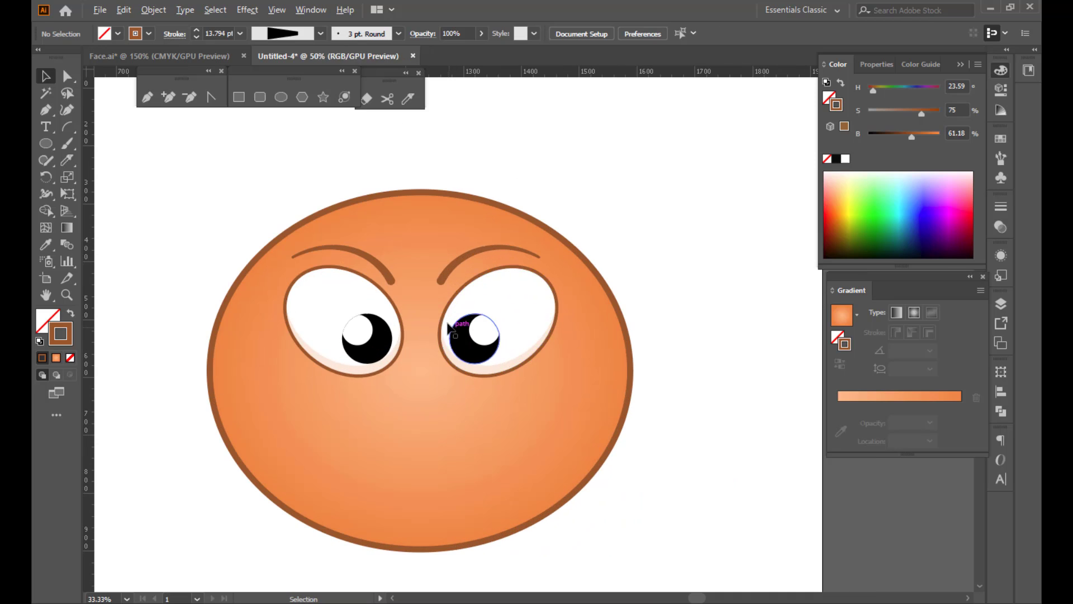
pyautogui.click(389, 281)
pyautogui.press('Right')
pyautogui.press('Right')
pyautogui.press('Right')
pyautogui.press('Right')
pyautogui.press('Right')
pyautogui.press('Right')
pyautogui.press('Right')
pyautogui.press('Right')
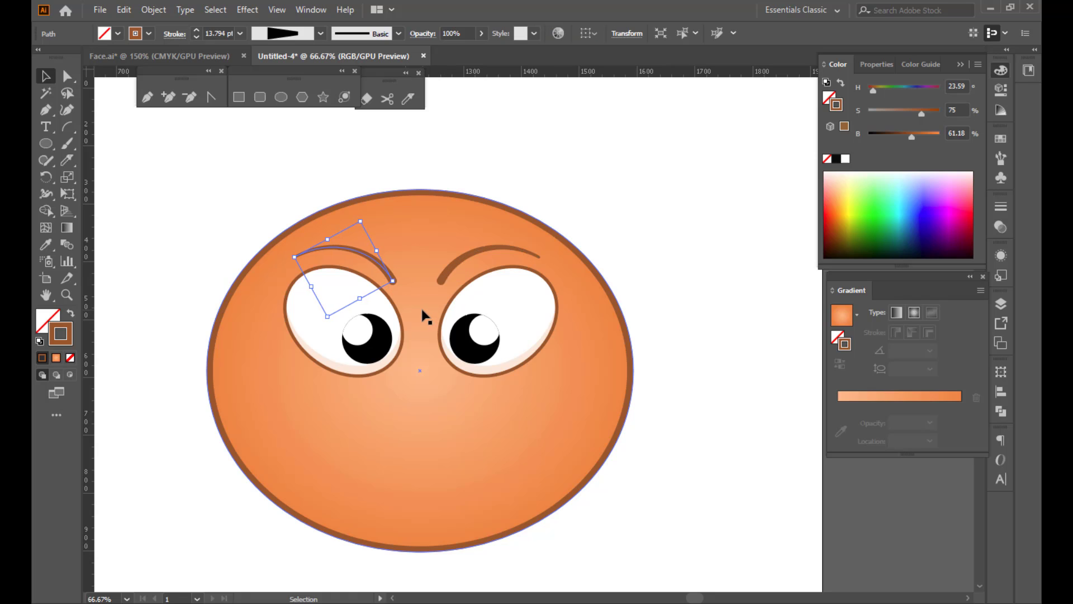
pyautogui.click(623, 217)
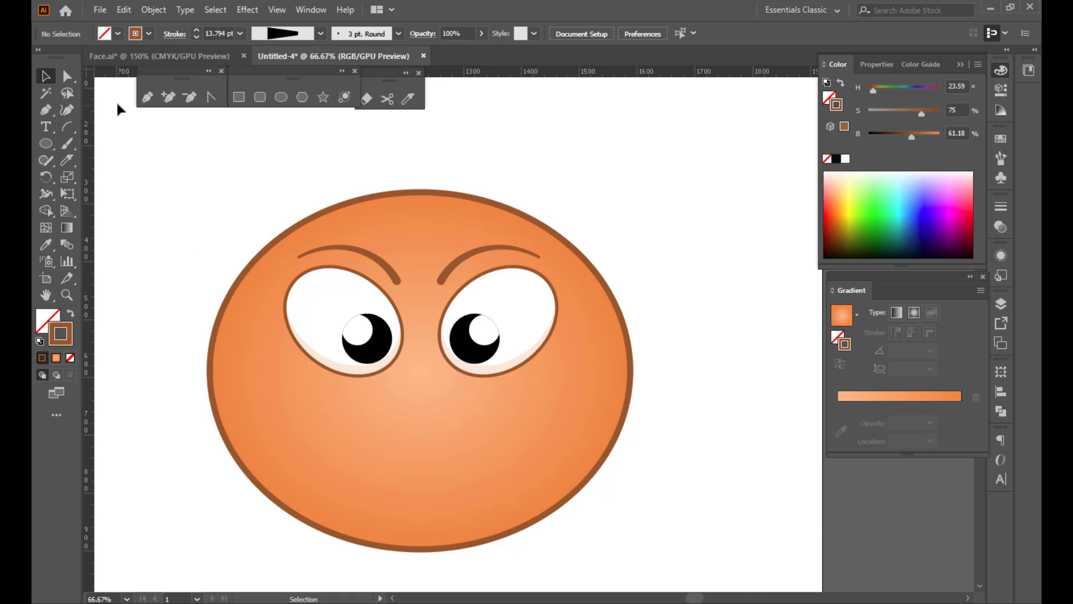
# Step: Draw a downward-bulging arc on the lower left of the face for the mouth and set its stroke to 11 pt
pyautogui.click(67, 128)
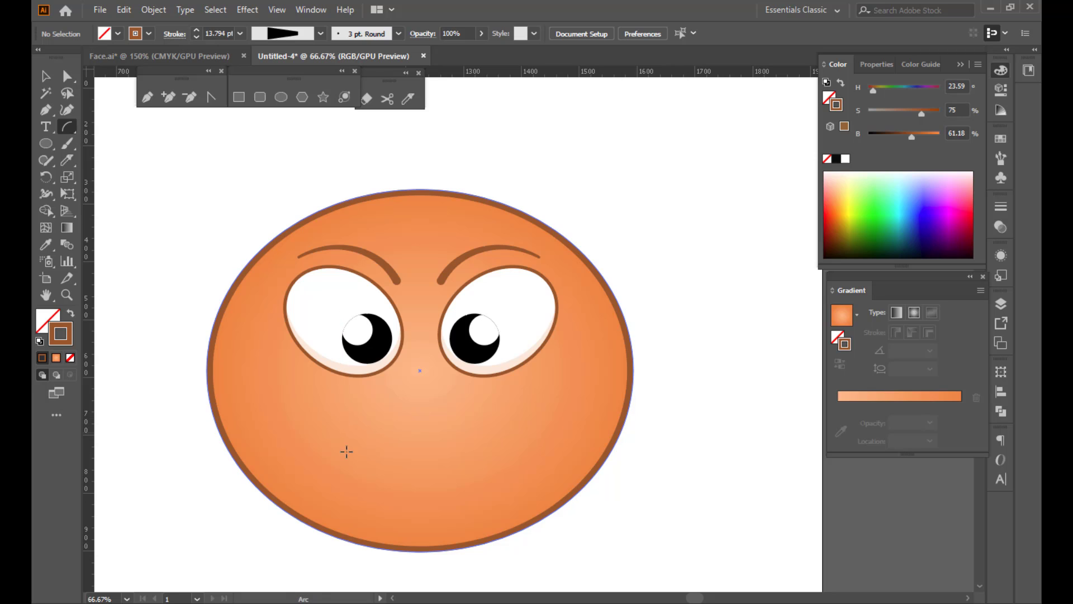
pyautogui.moveTo(330, 432); pyautogui.dragTo(405, 502)
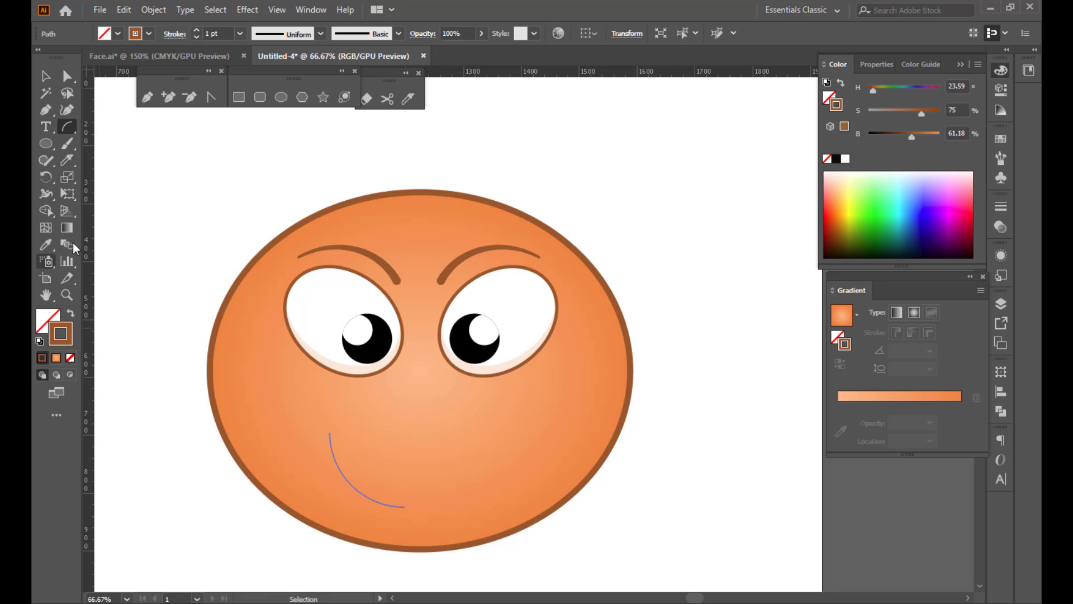
pyautogui.click(196, 31)
pyautogui.click(196, 31)
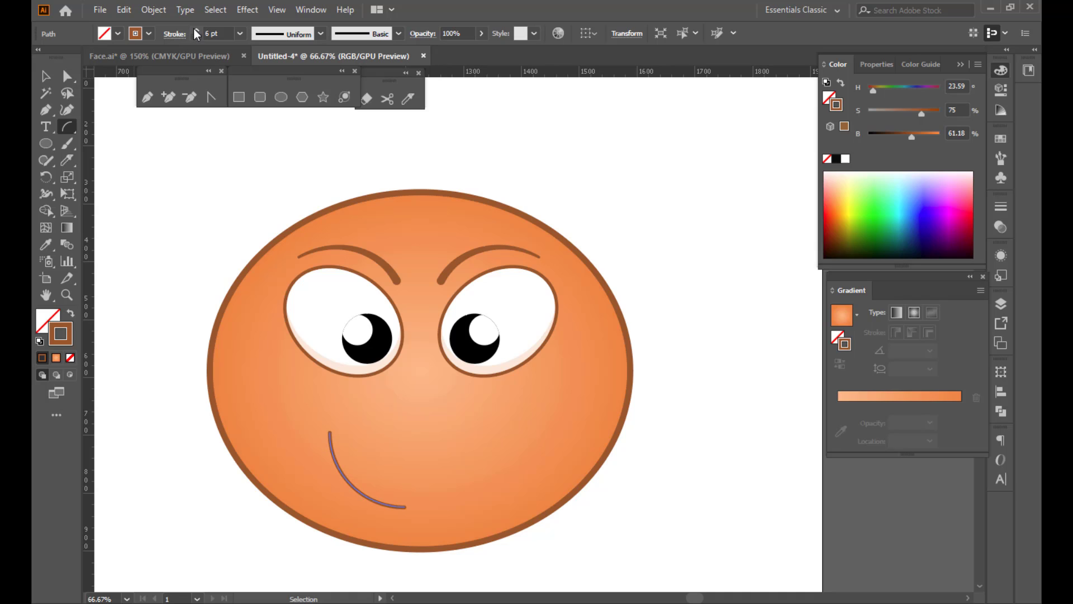
pyautogui.click(196, 31)
pyautogui.click(196, 31)
pyautogui.click(197, 31)
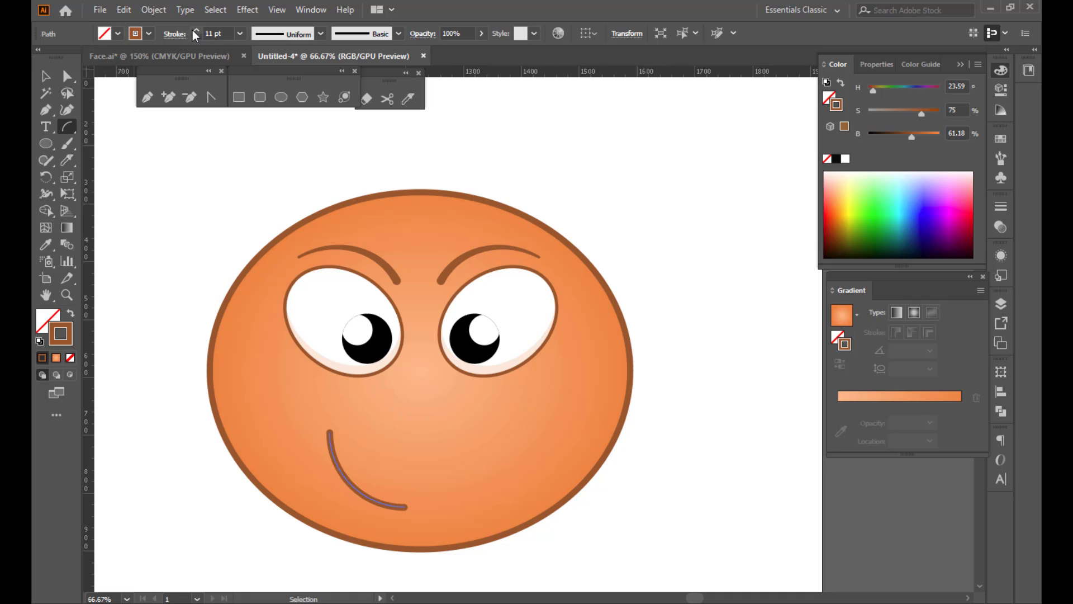
# Step: Rotate the mouth arc into an upright smile and move it to the middle of the lower face
pyautogui.click(46, 75)
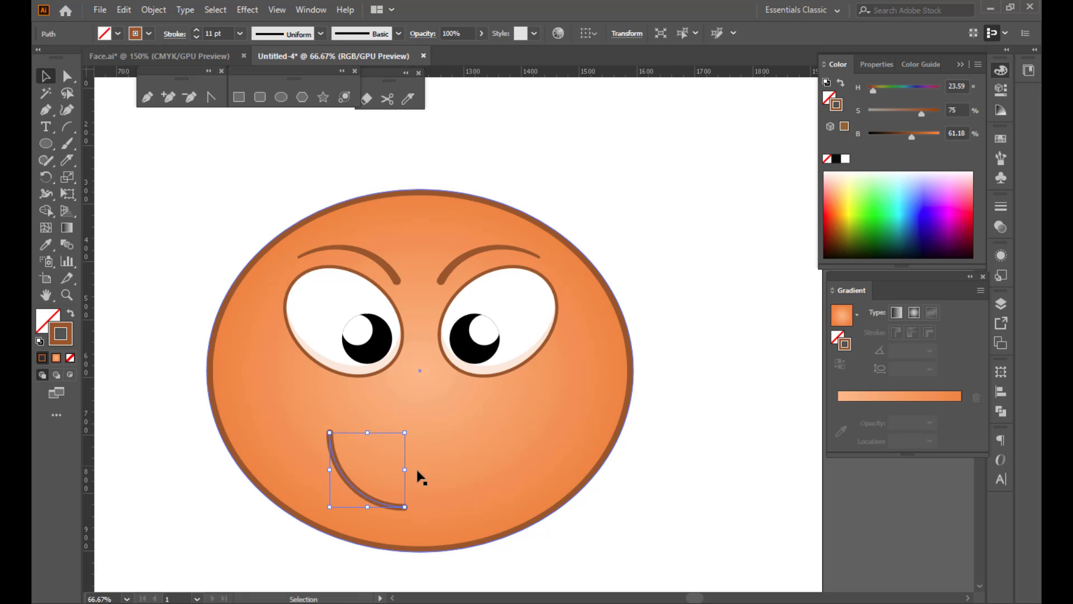
pyautogui.moveTo(411, 512); pyautogui.dragTo(429, 487)
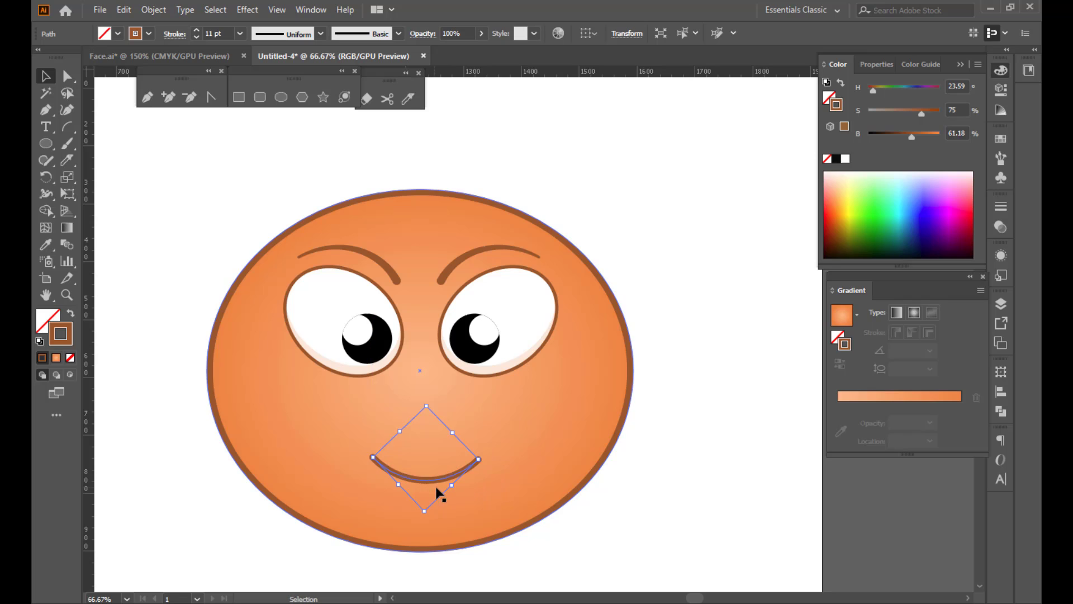
# Step: Shape the smile with the Width tool: widen its middle to about 24 px, narrow both ends and shift the widest point slightly right
pyautogui.click(49, 198)
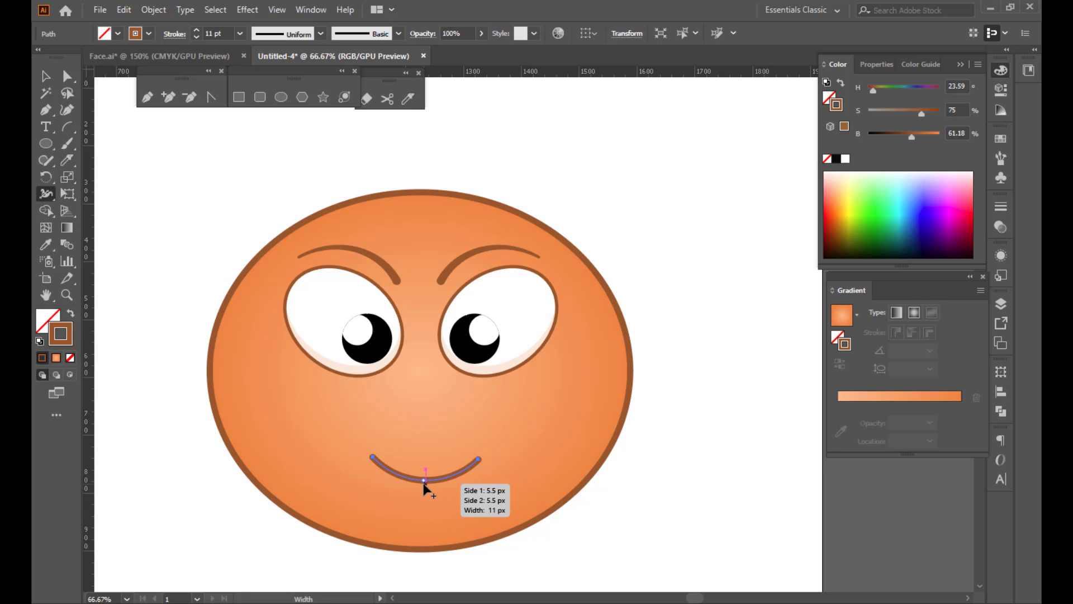
pyautogui.moveTo(423, 480); pyautogui.dragTo(427, 492)
pyautogui.scroll(1, 428, 492)
pyautogui.scroll(2, 429, 491)
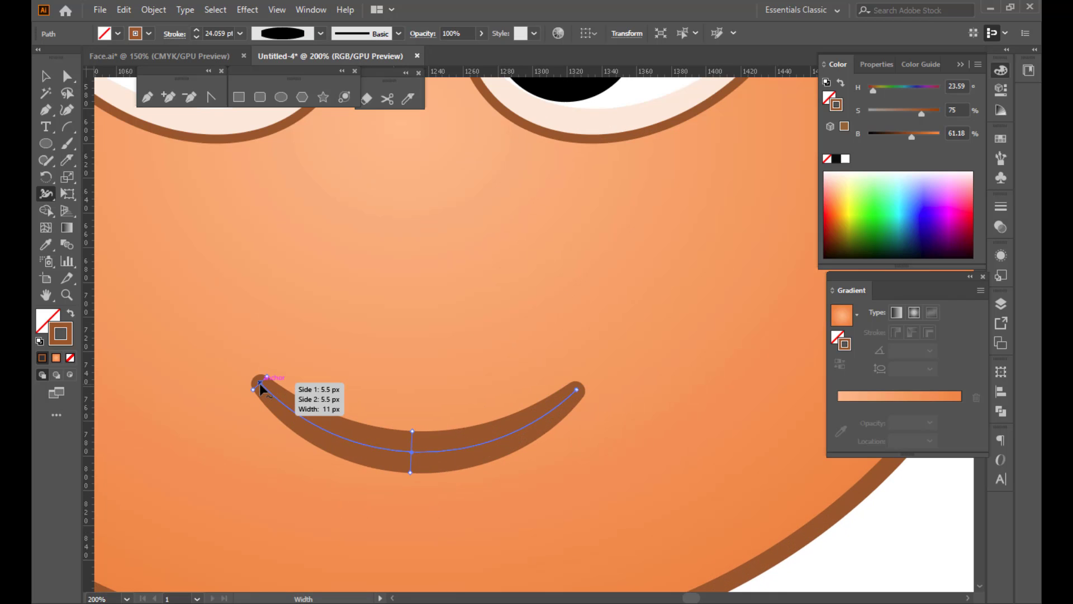
pyautogui.moveTo(259, 388); pyautogui.dragTo(259, 387)
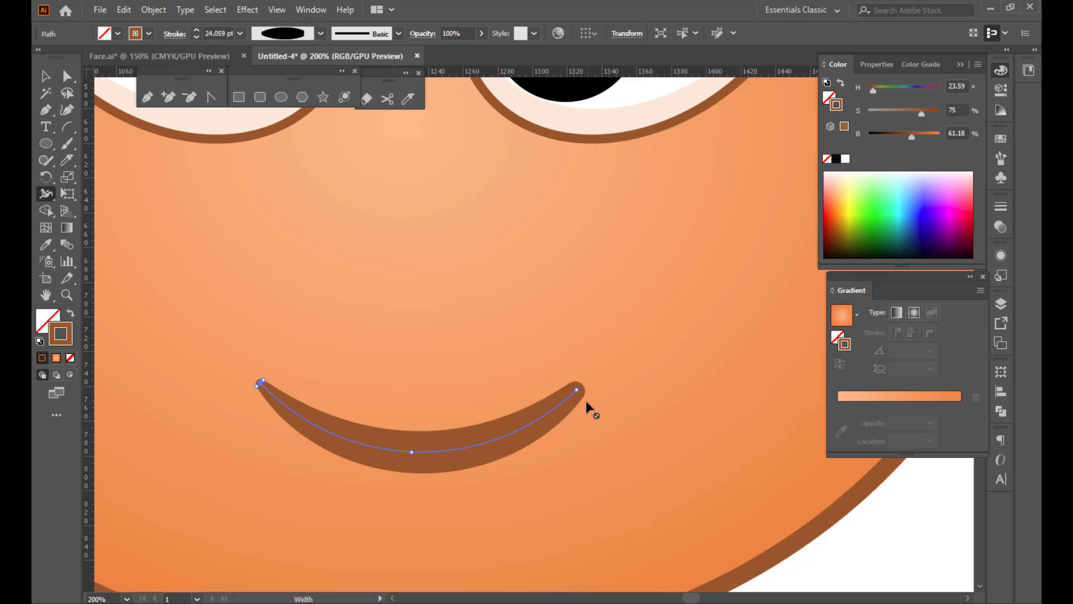
pyautogui.moveTo(581, 392); pyautogui.dragTo(581, 398)
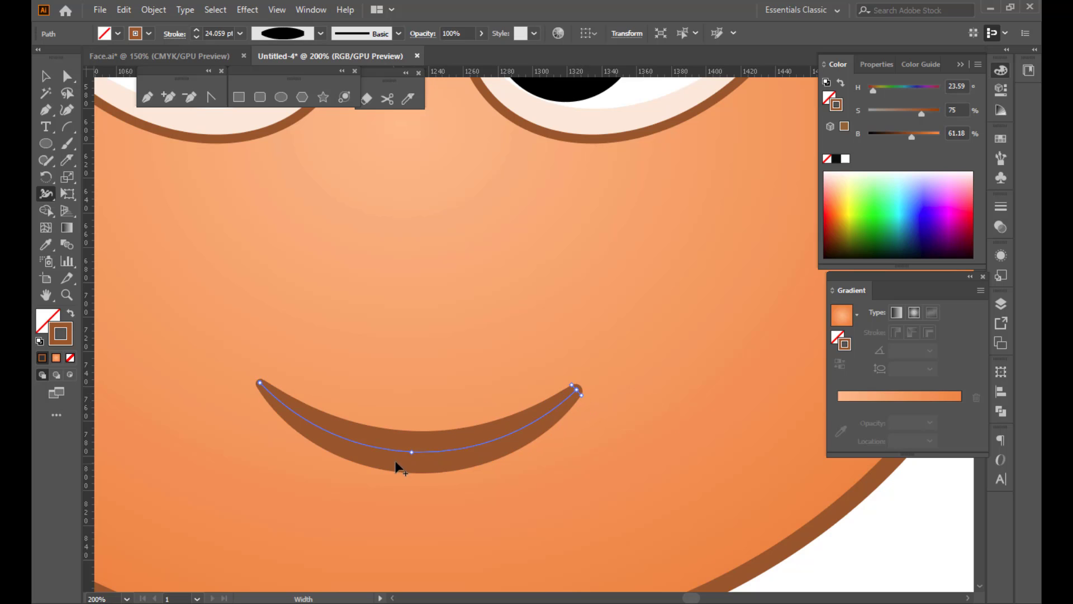
pyautogui.moveTo(412, 452); pyautogui.dragTo(427, 458)
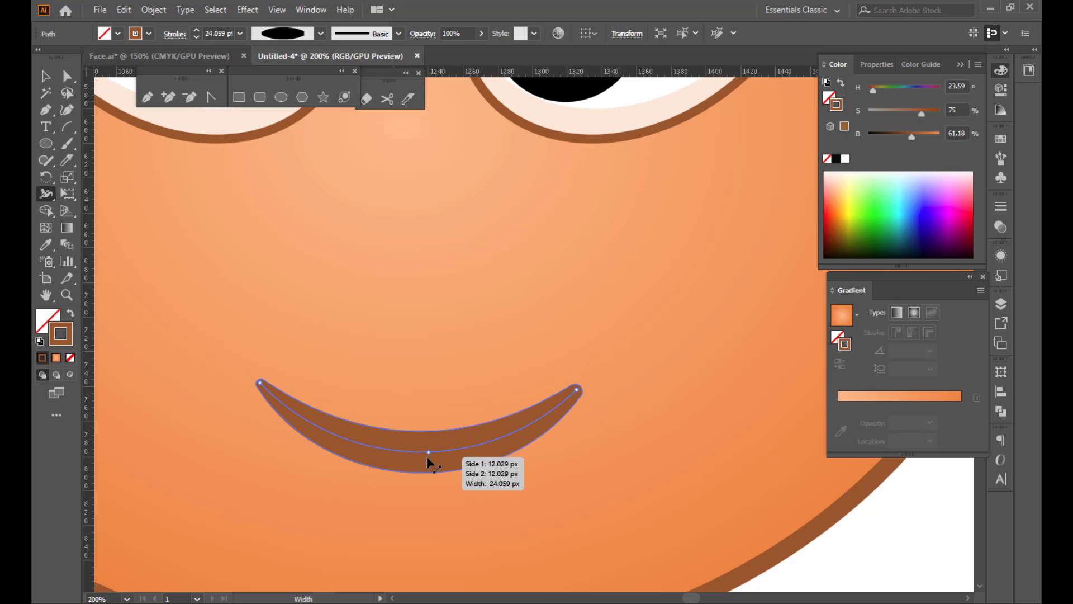
pyautogui.scroll(-4, 433, 386)
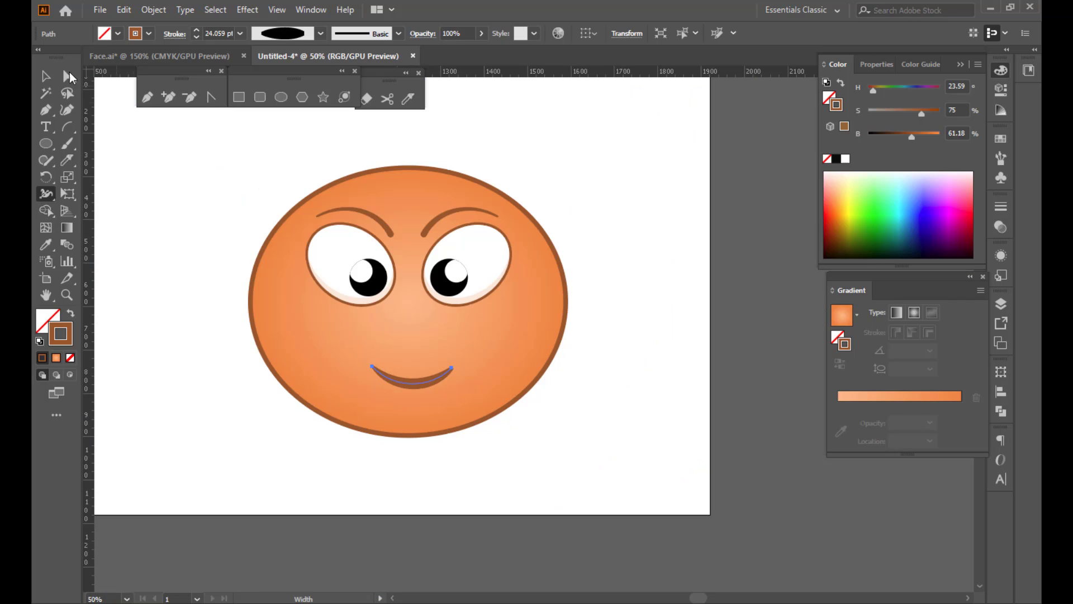
pyautogui.click(45, 75)
pyautogui.click(676, 475)
# Step: Select the whole face, enlarge it proportionally and move it to the centre of the artboard
pyautogui.scroll(-2, 602, 442)
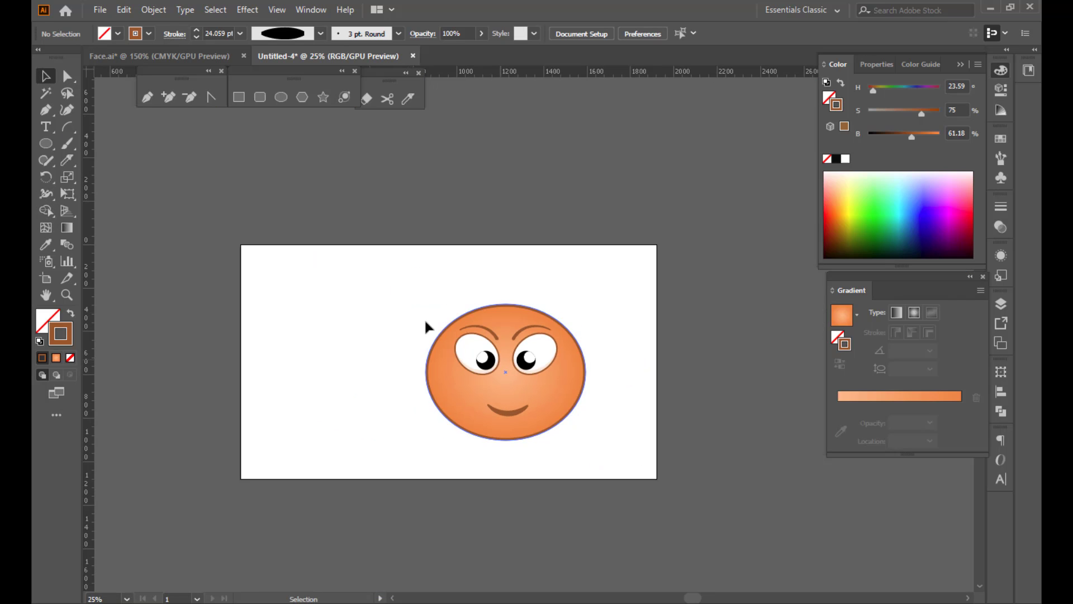
pyautogui.moveTo(384, 265); pyautogui.dragTo(655, 476)
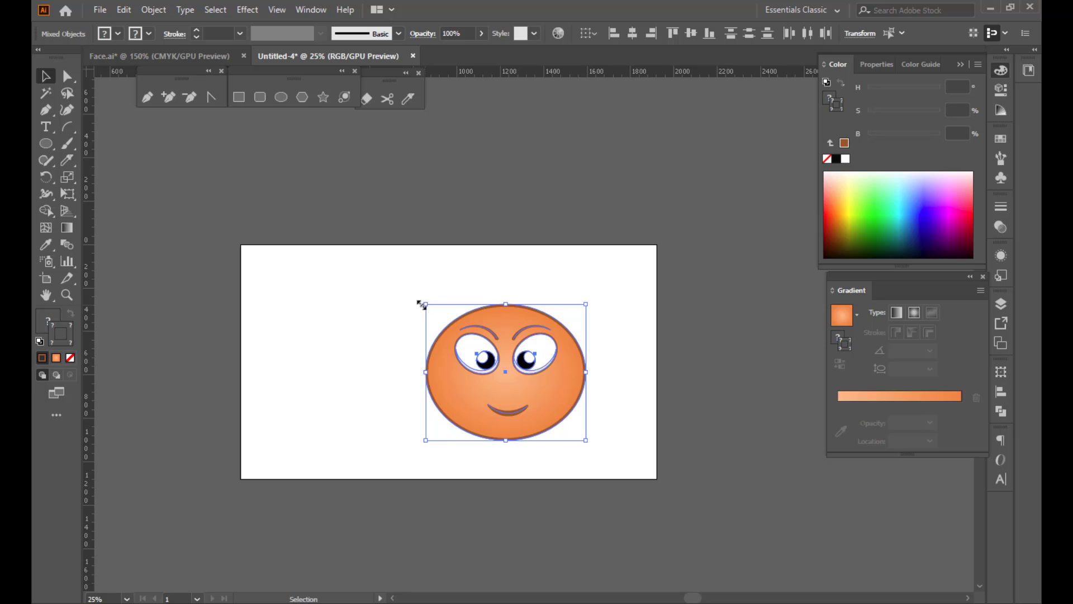
pyautogui.moveTo(422, 304); pyautogui.dragTo(390, 274)
pyautogui.click(376, 403)
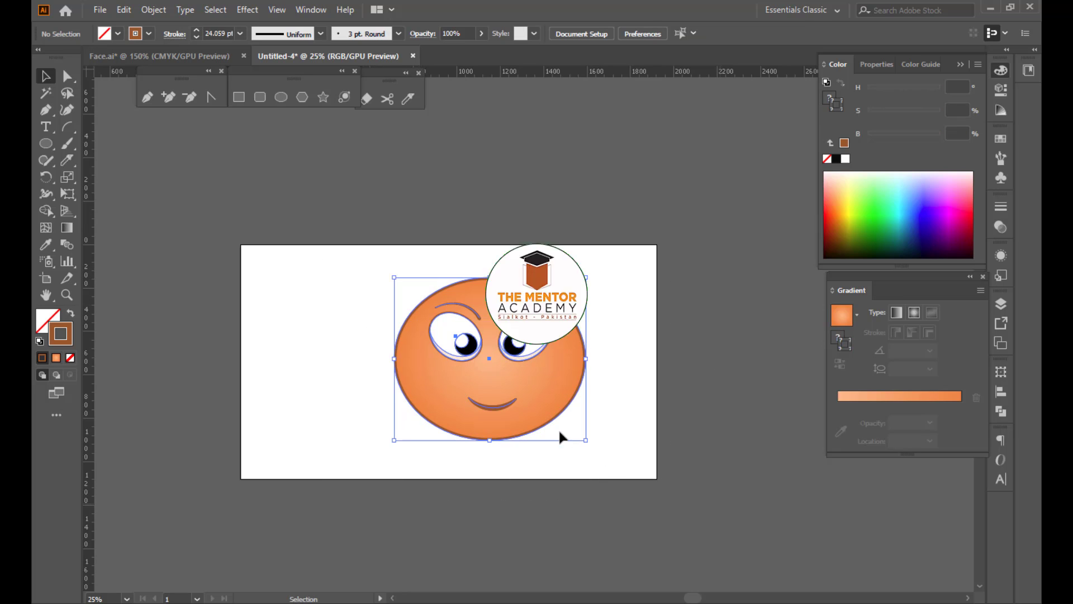
pyautogui.moveTo(544, 409); pyautogui.dragTo(496, 407)
pyautogui.click(615, 456)
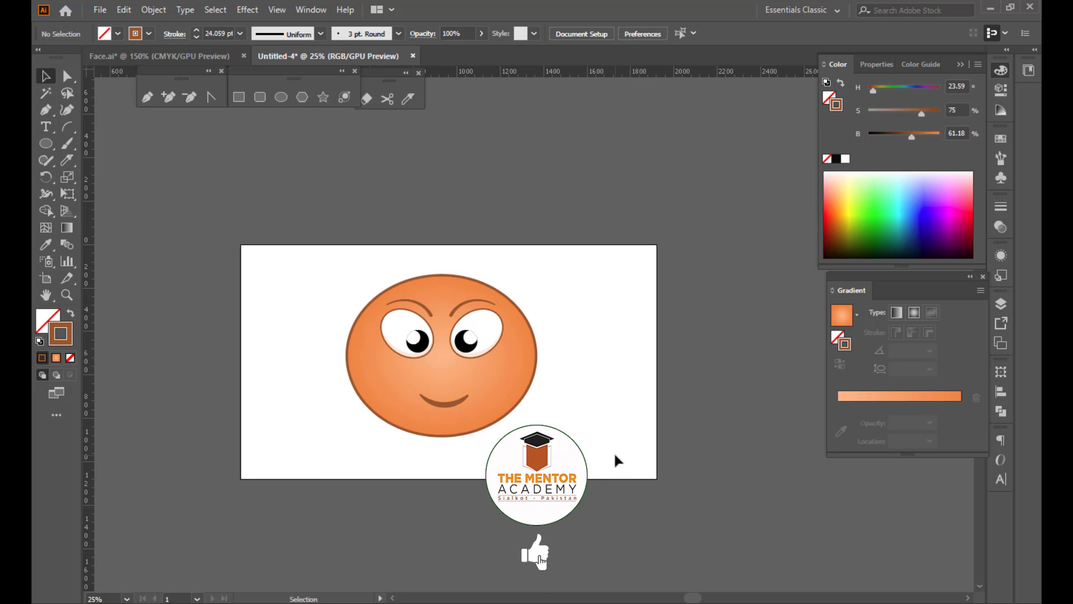